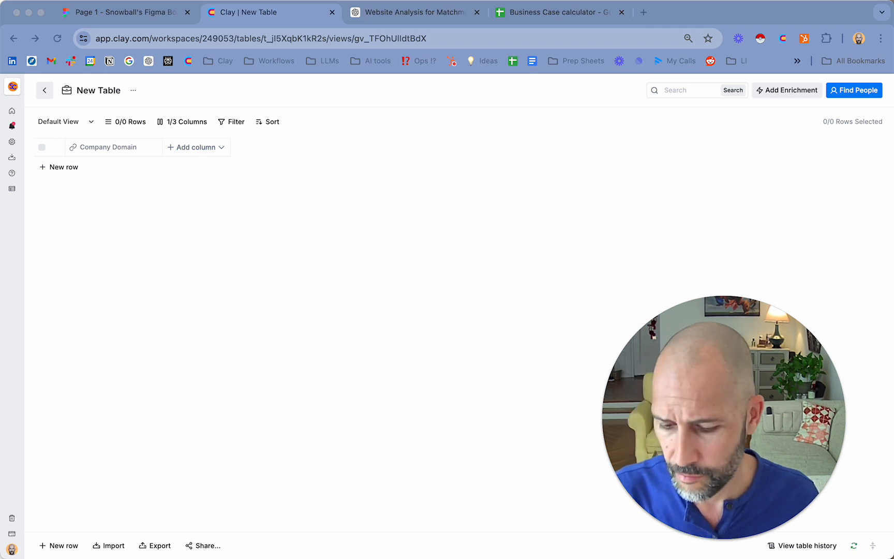
Add a row and paste the copied list of domains, from dr-inc.com to tatatechnologies.com, into the Company Domain column
click(17, 231)
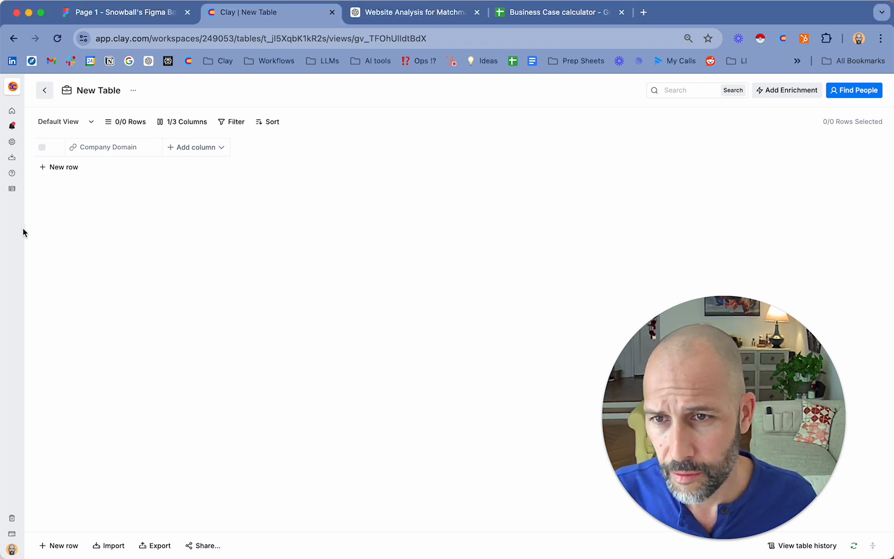
click(74, 168)
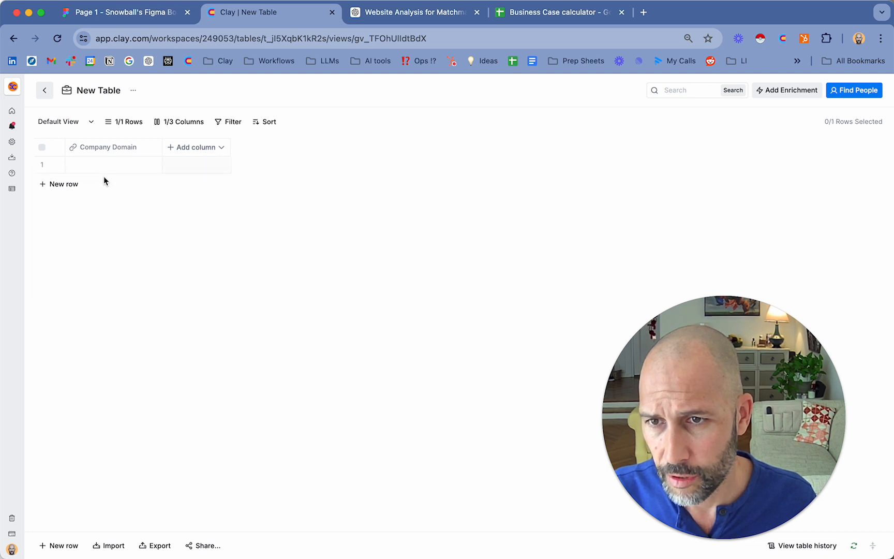
key(super+v)
click(114, 185)
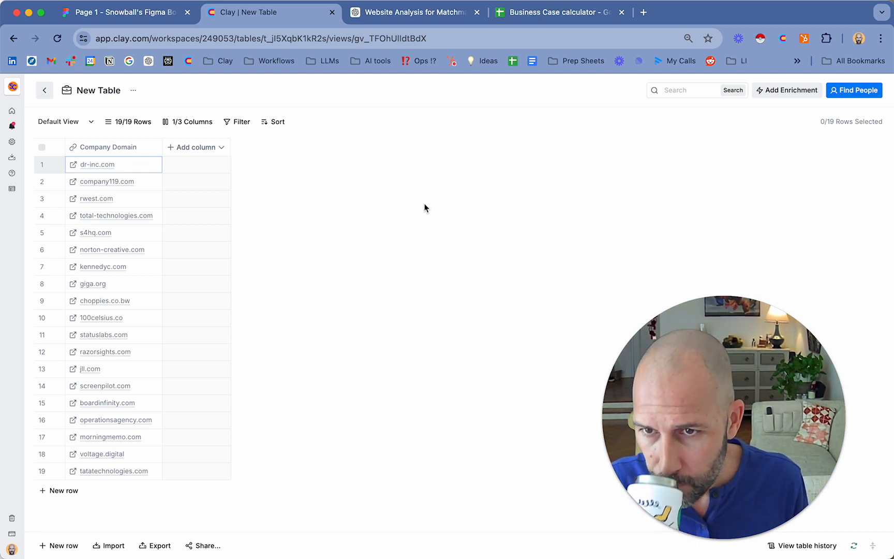
Add a Claygent (AI Web Scraper) enrichment to the table and have it use Clay's OpenAI API key
click(207, 152)
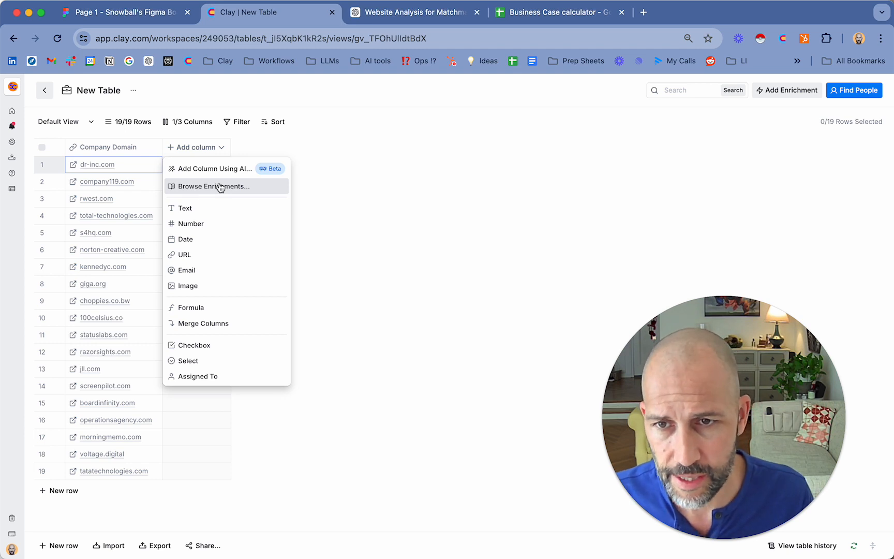
click(221, 187)
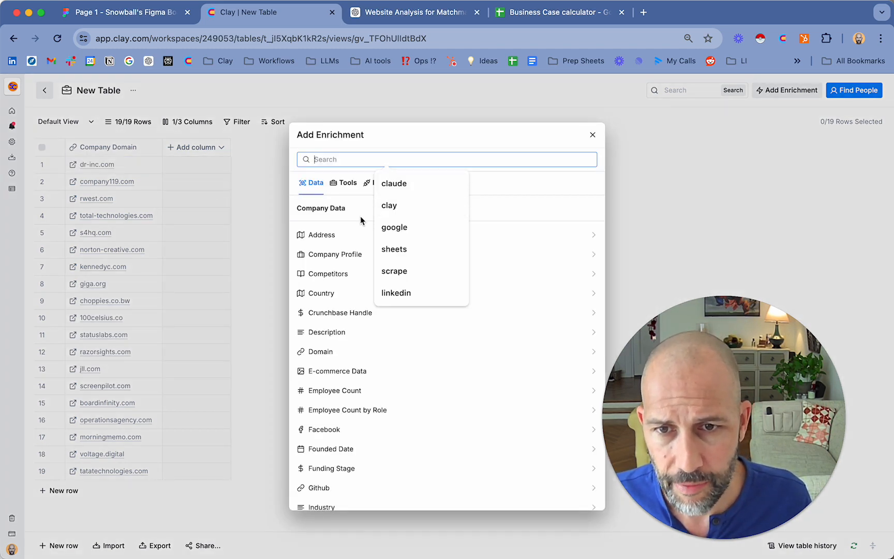
text(claygen)
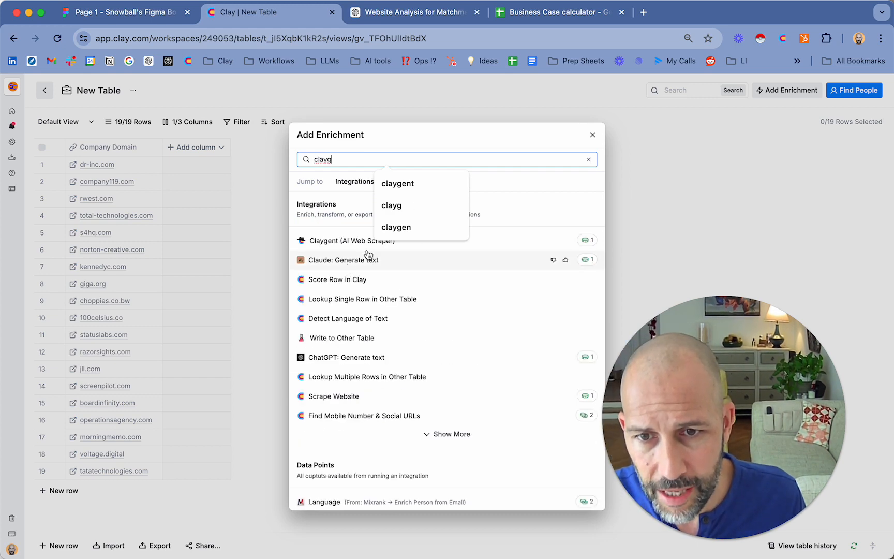
click(363, 246)
drag(745, 330, 176, 331)
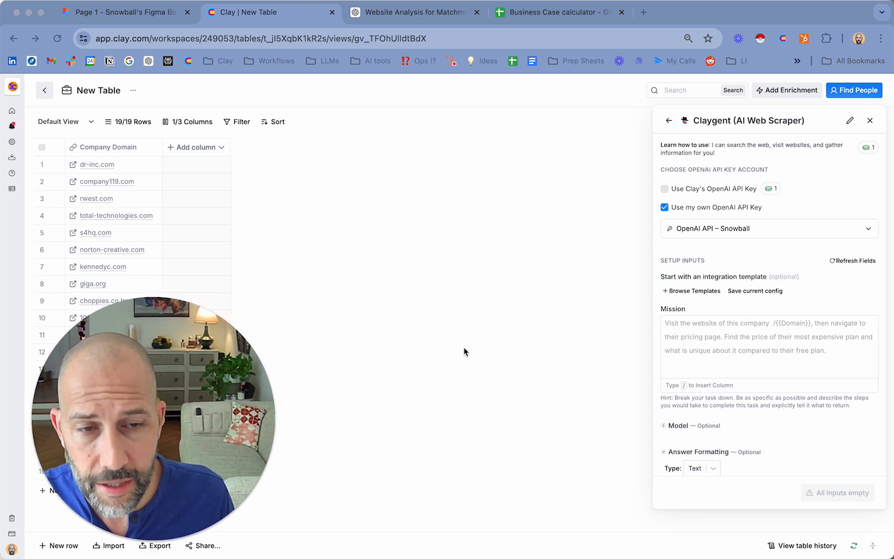
click(842, 181)
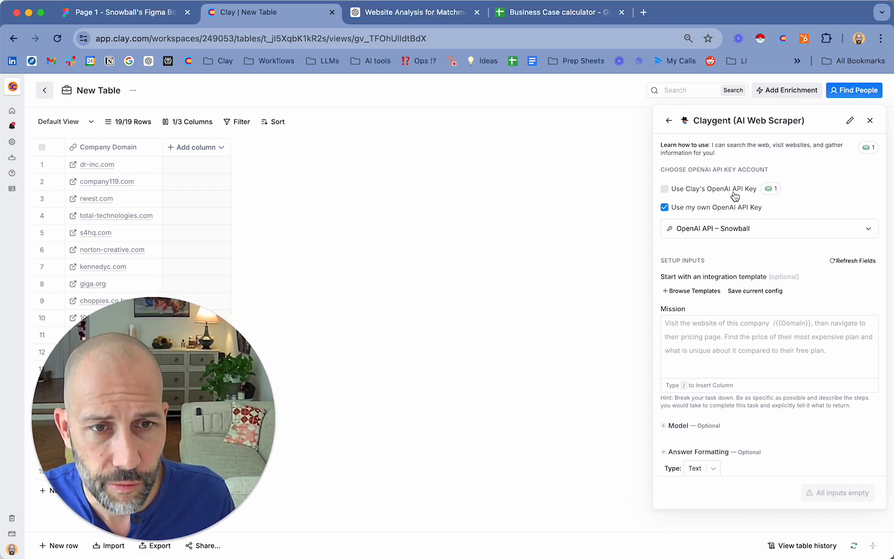
click(735, 191)
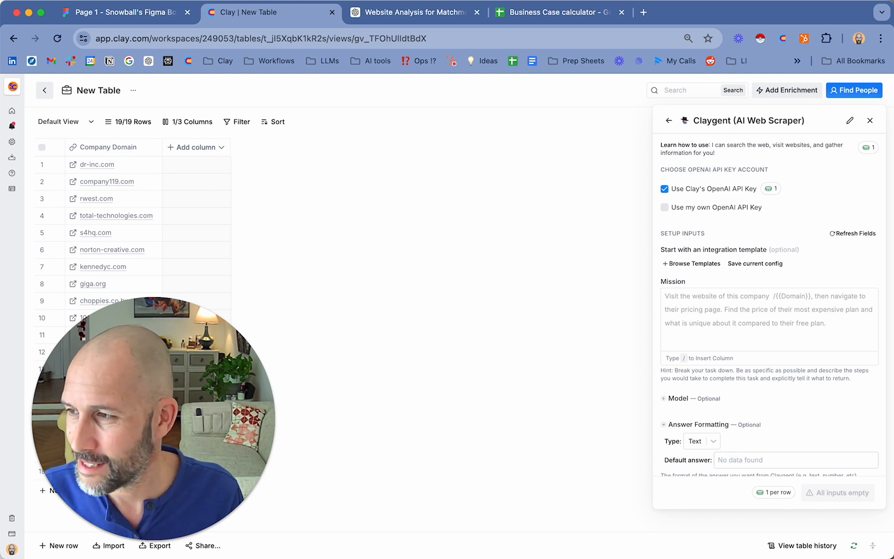
Paste a prepared Claygent mission asking it to visit the site and summarize what they do in 25 words or less
key(super+Tab)
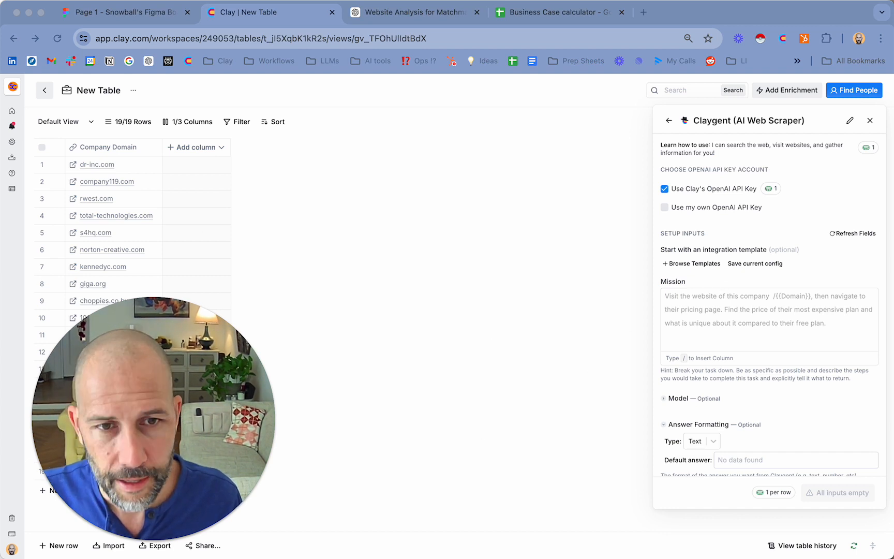
click(769, 317)
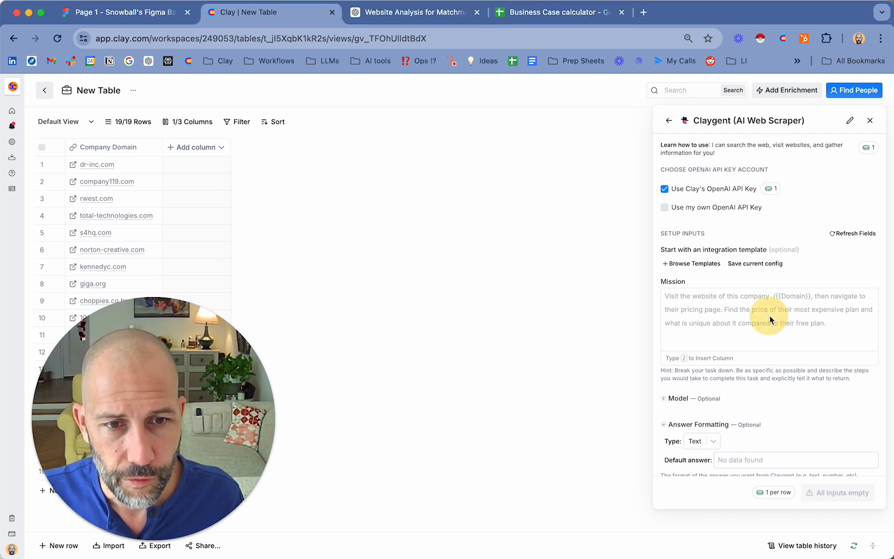
click(750, 314)
text(Visit f_W5gmlt8G69pQ and summarize what they do in 25 words or less.)
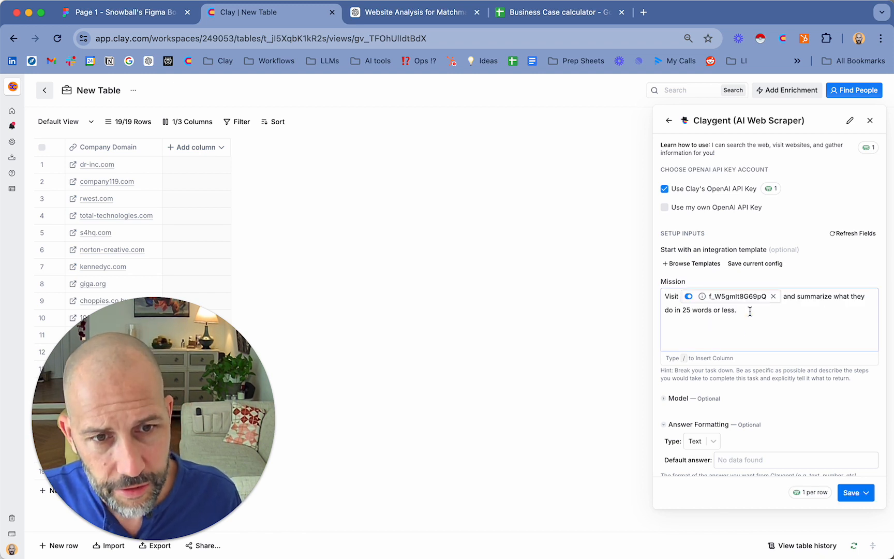
Replace the unresolved field reference after "Visit" in the mission with the Company Domain column
click(773, 296)
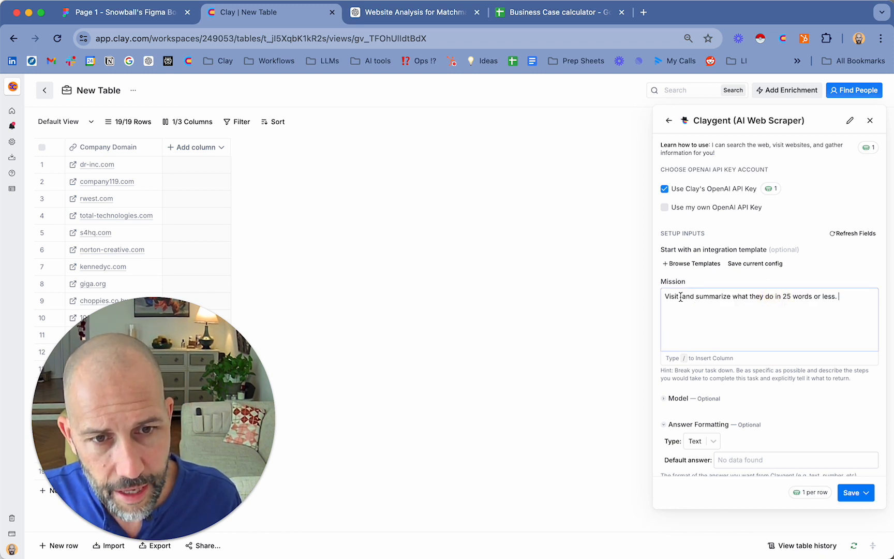
click(680, 296)
text(/)
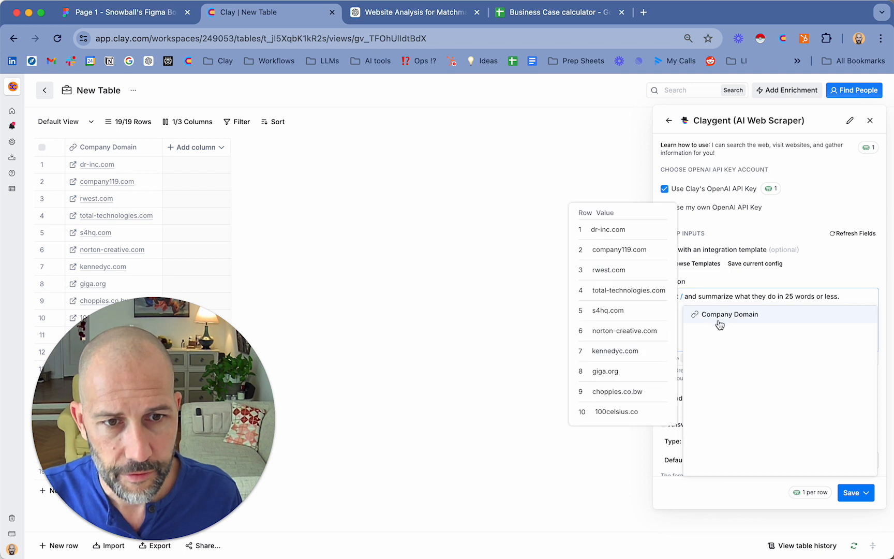
click(722, 314)
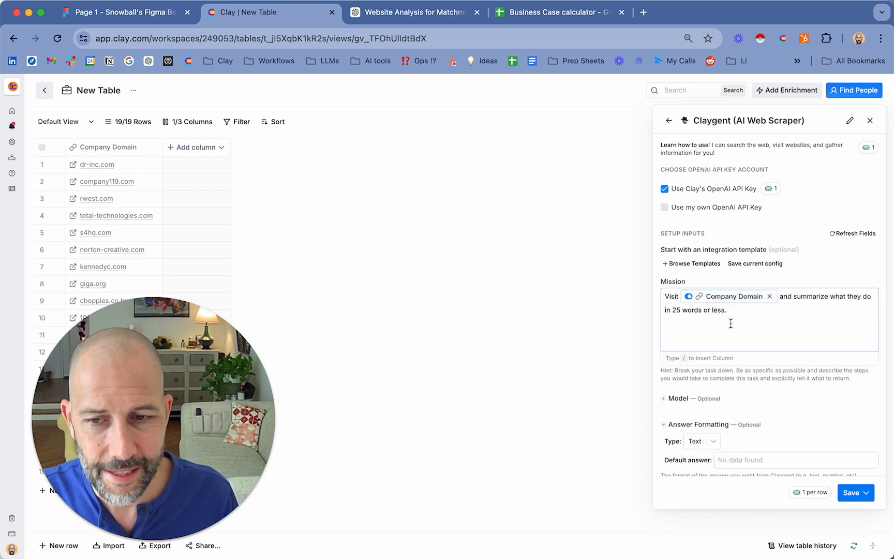
click(731, 323)
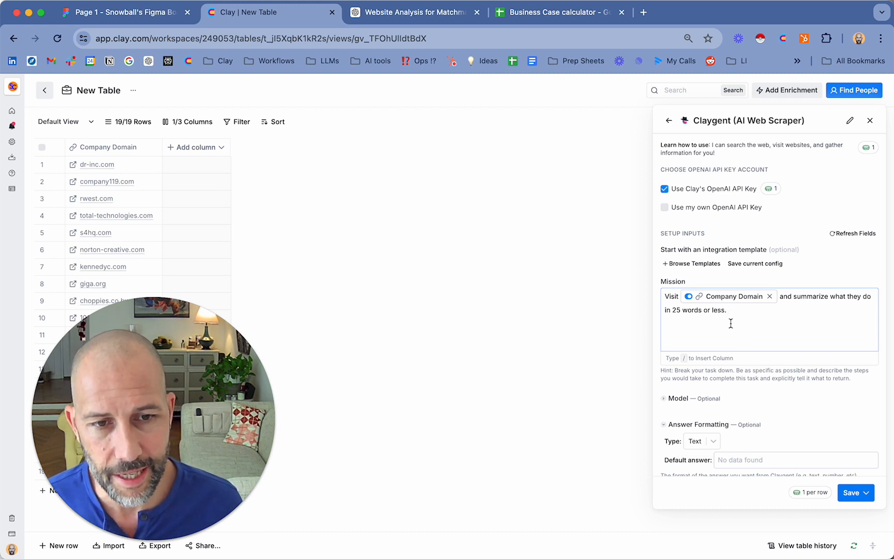
Set the Claygent model to gpt-3.5-turbo
scroll(731, 325, down, 2)
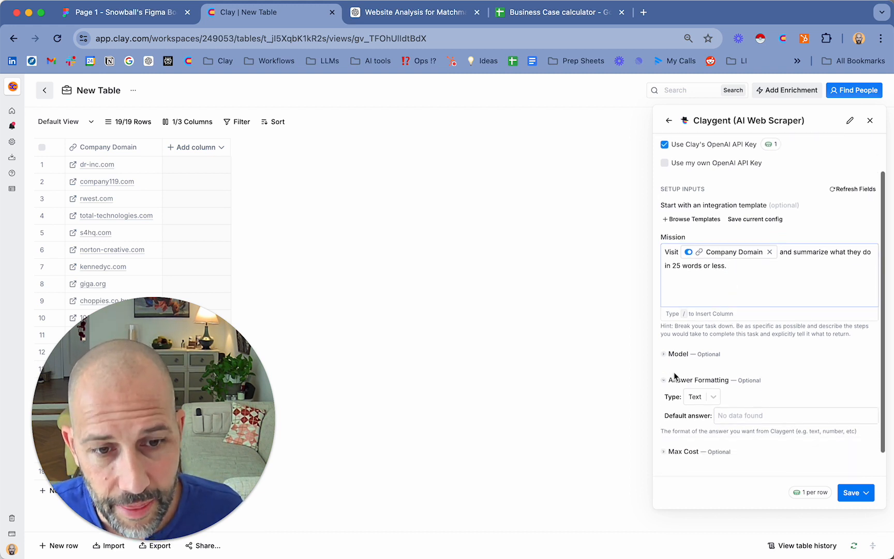
click(673, 354)
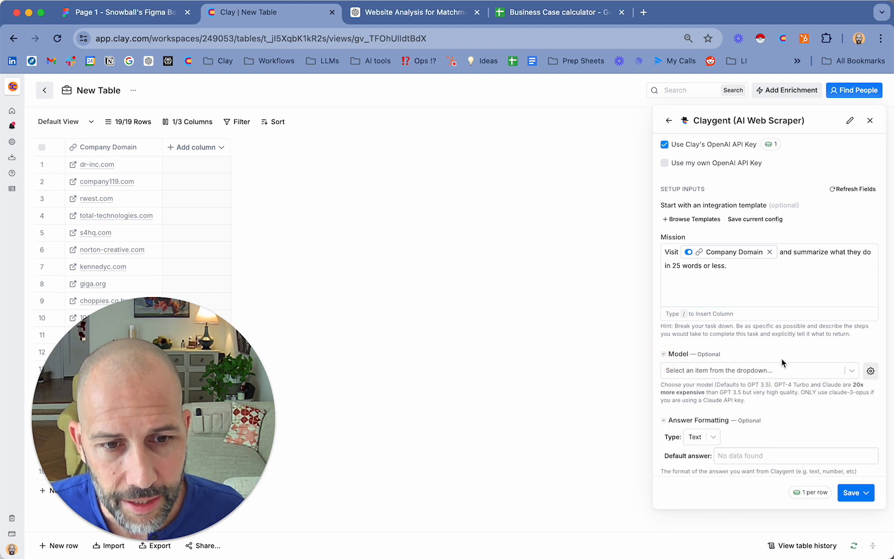
click(770, 370)
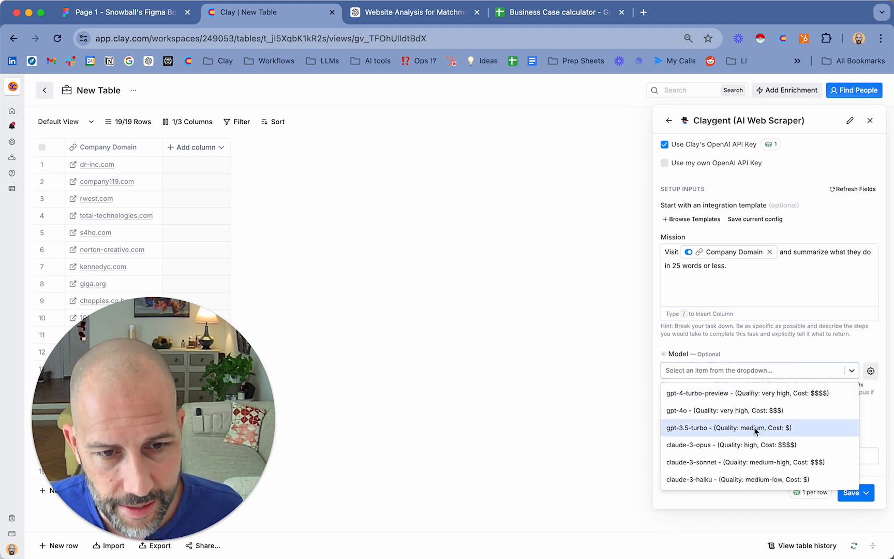
click(790, 428)
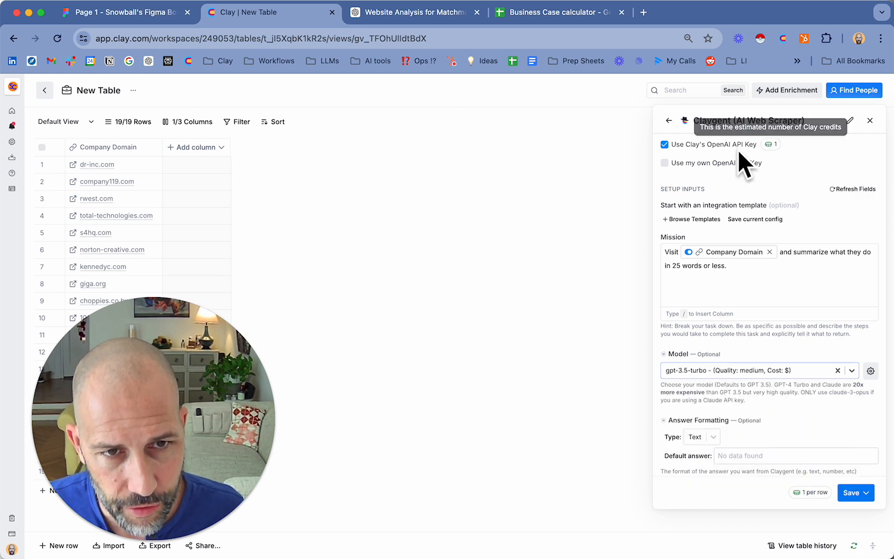
Review the Claygent mission and settings, and save the enrichment so that it runs on 10 rows
scroll(704, 393, down, 3)
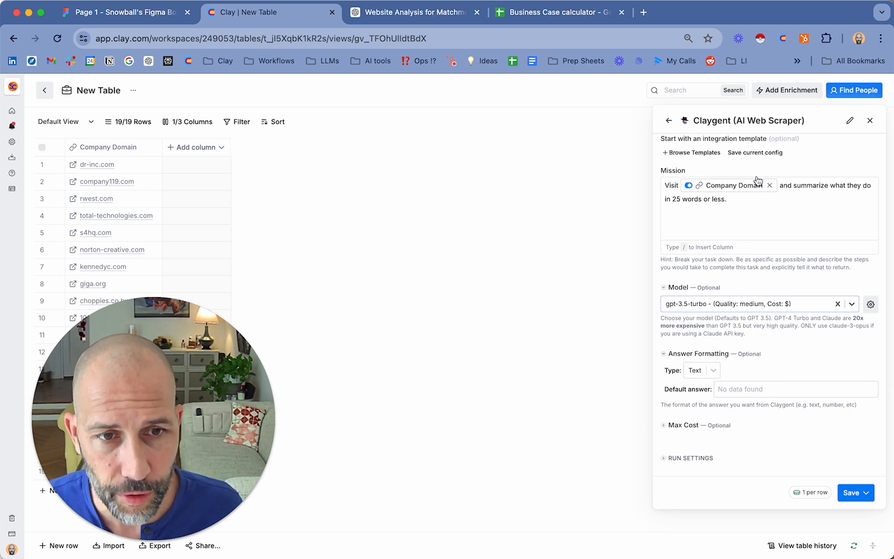
mouse_move(732, 190)
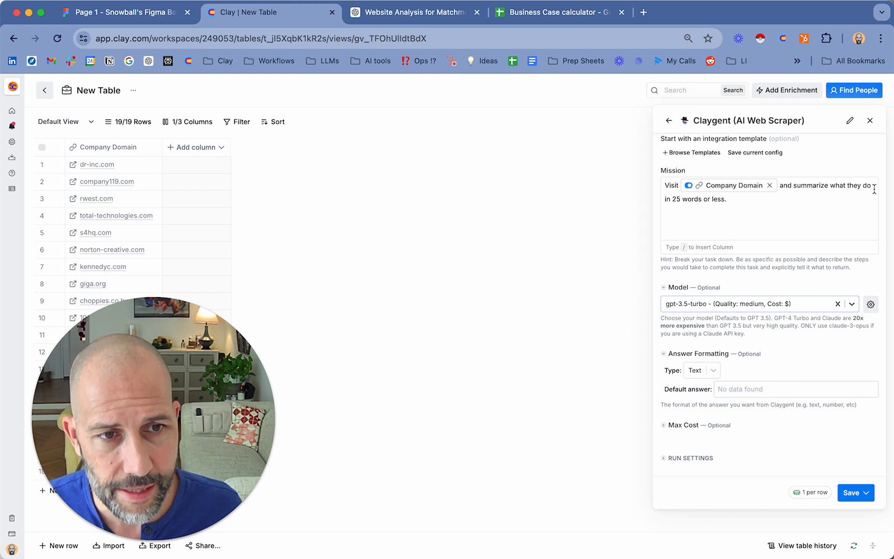
click(764, 204)
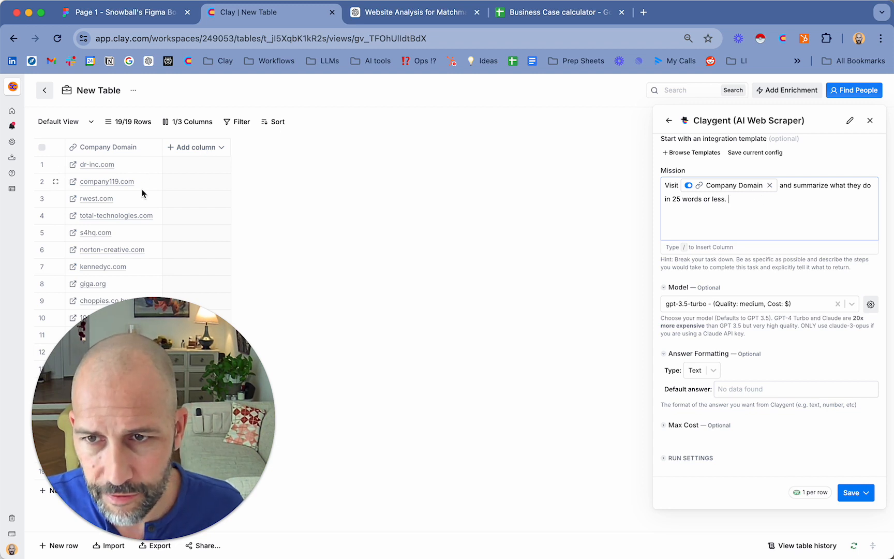
mouse_move(748, 191)
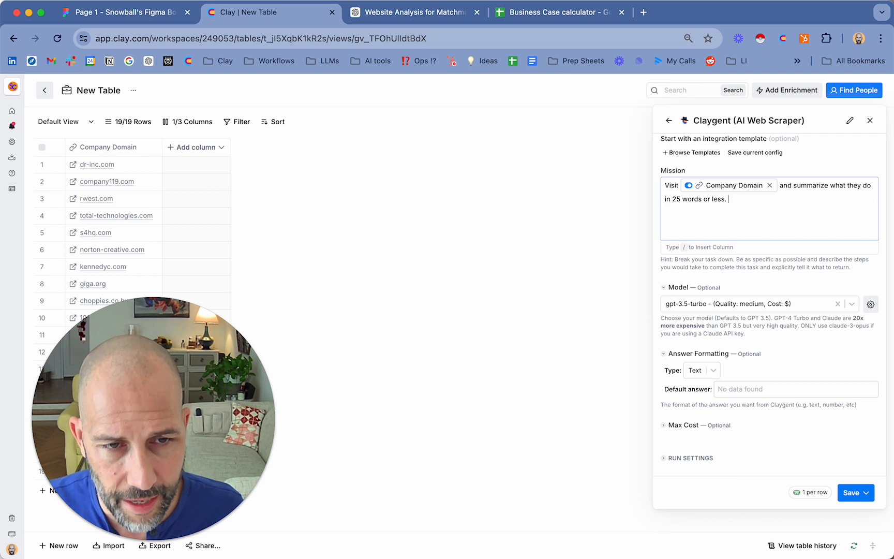
click(851, 493)
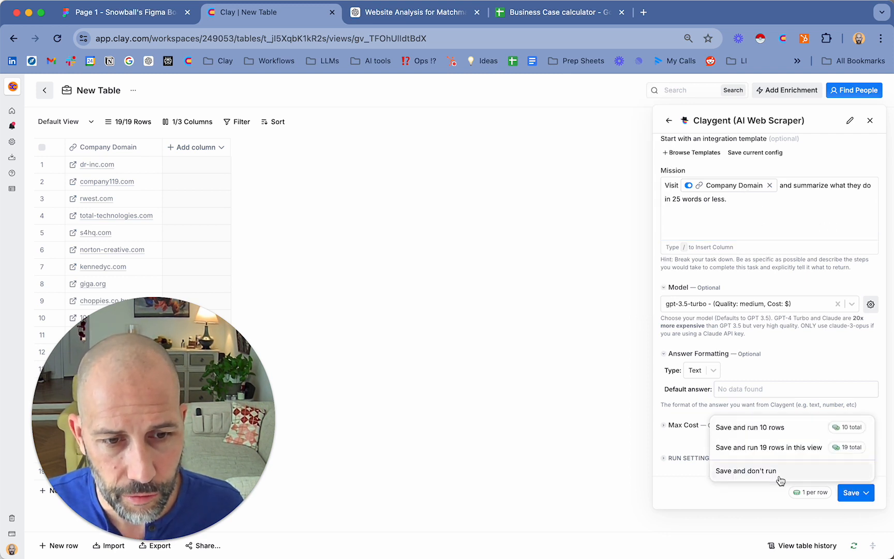
click(794, 429)
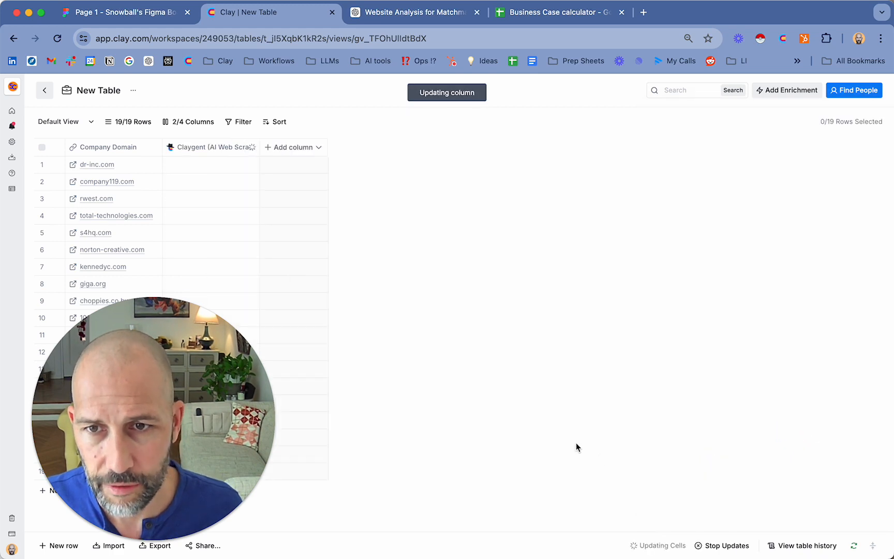
Widen the Company Summary column to show more of each generated summary
drag(259, 377, 843, 372)
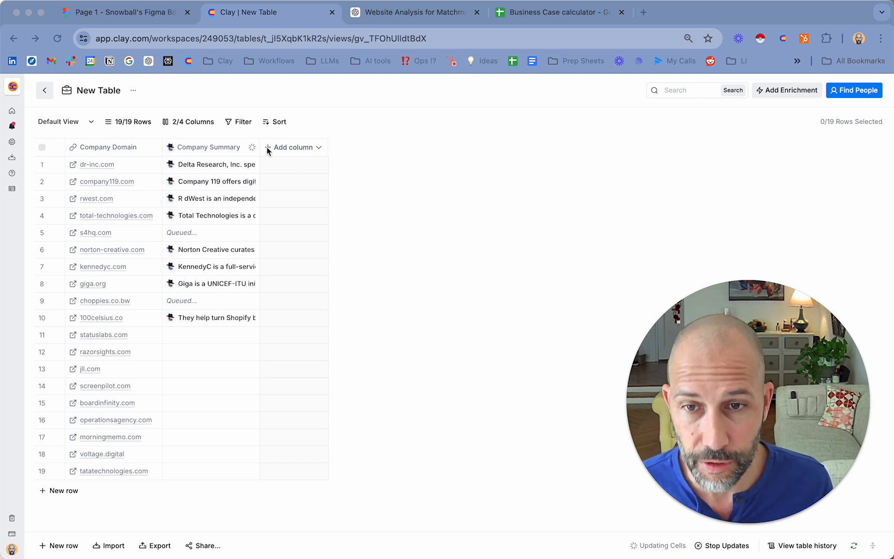
drag(260, 147, 523, 149)
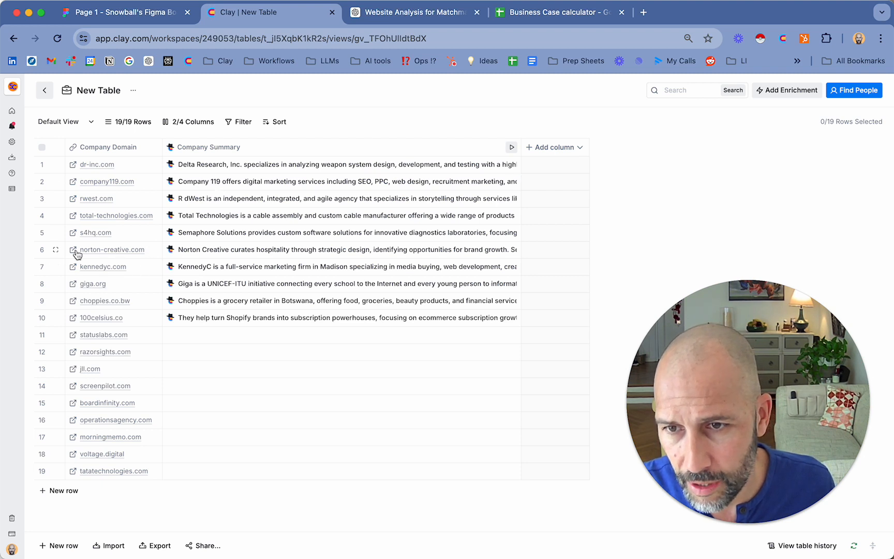
Check the summary details for norton-creative.com against the company's website, and return to the table with the details closed
click(282, 252)
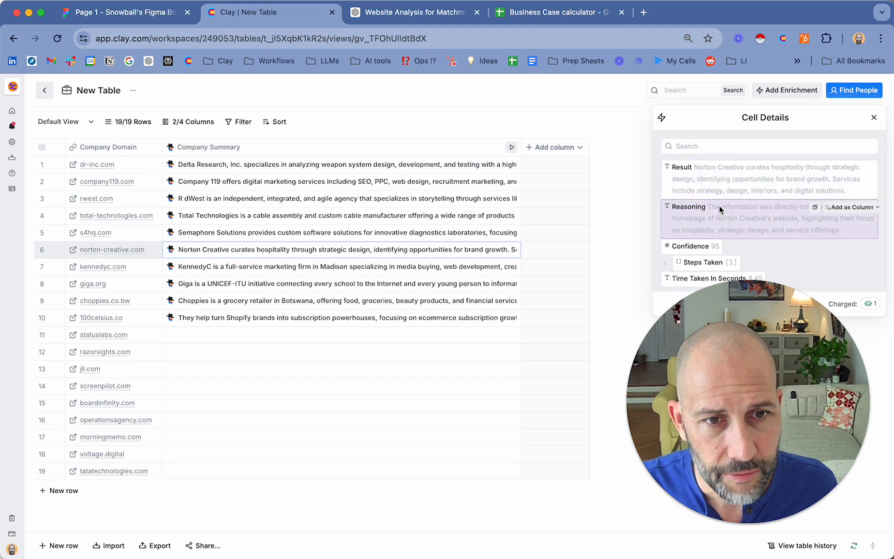
click(73, 250)
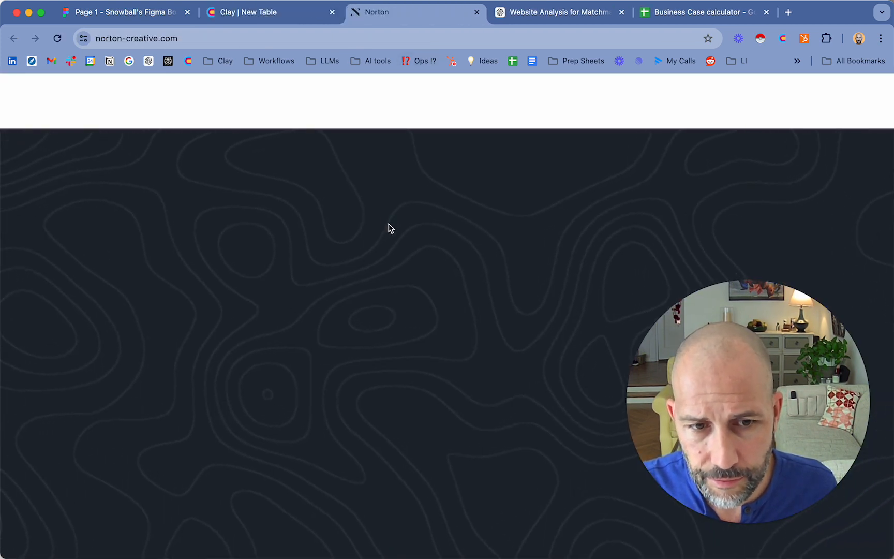
click(213, 533)
scroll(391, 335, down, 10)
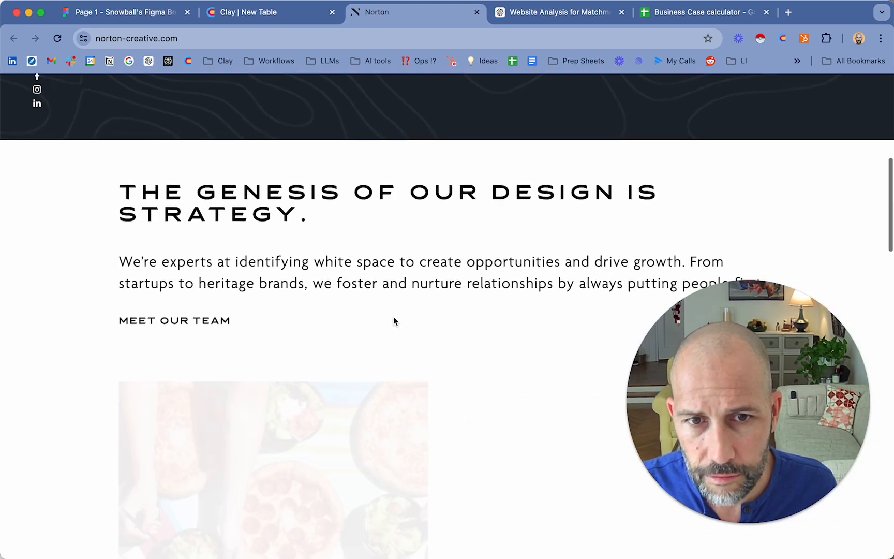
scroll(393, 321, down, 1)
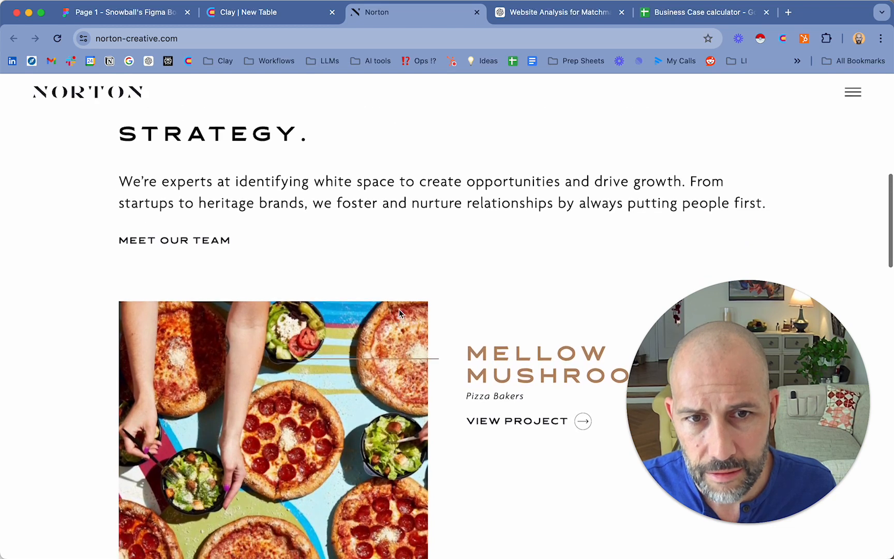
scroll(437, 272, up, 5)
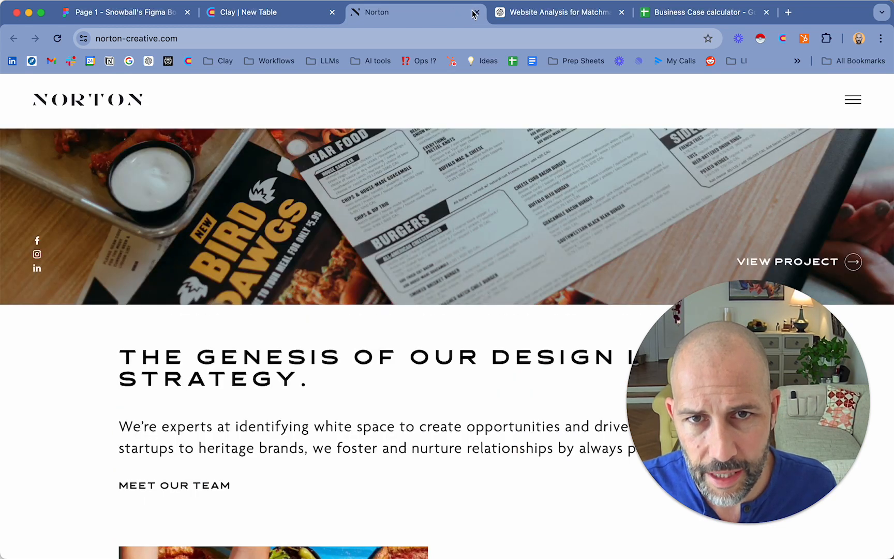
click(477, 12)
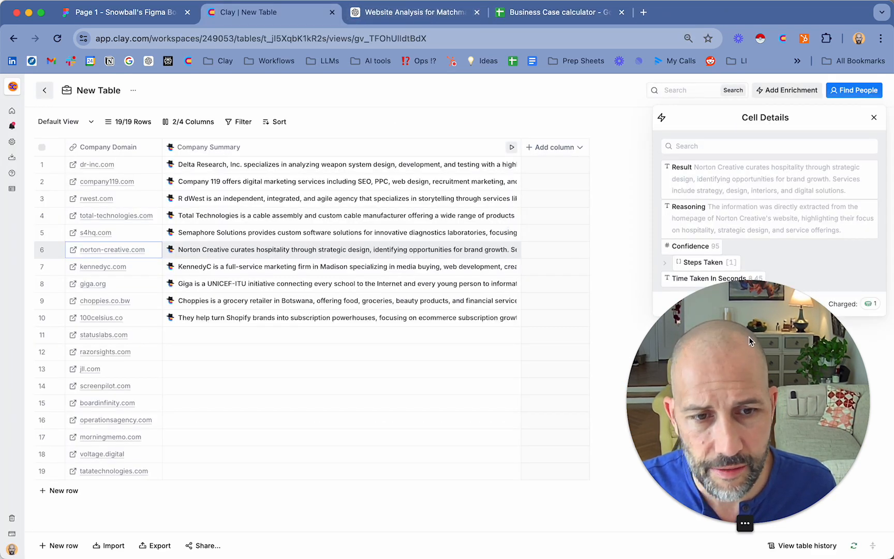
click(872, 120)
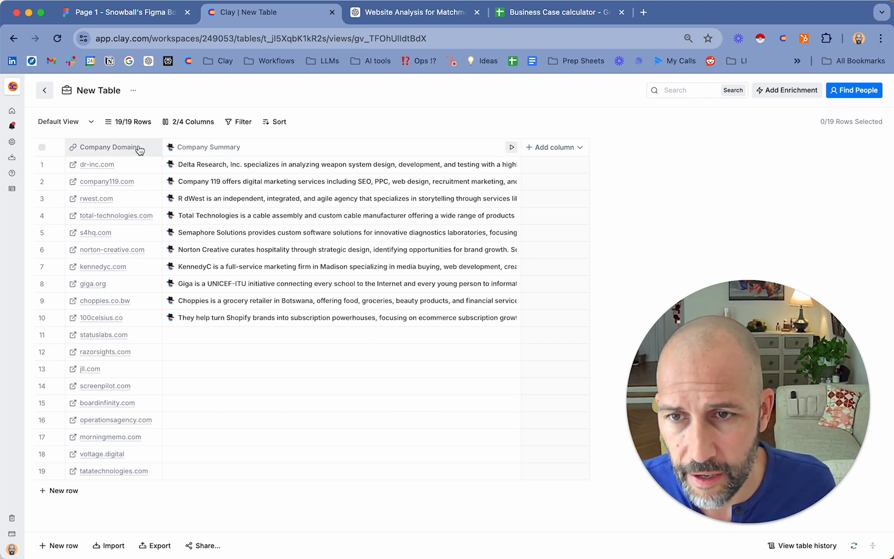
Run the Company Summary column on all rows that haven't run or have errors
click(286, 149)
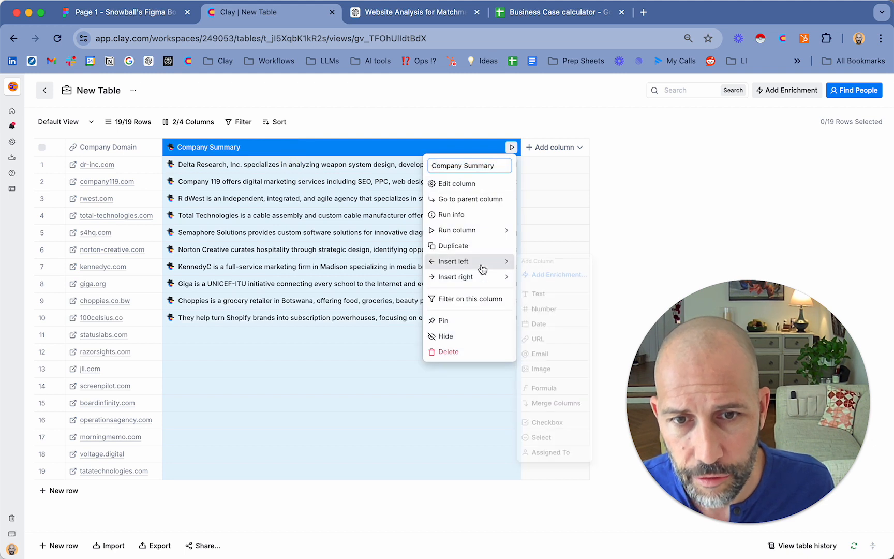
mouse_move(466, 231)
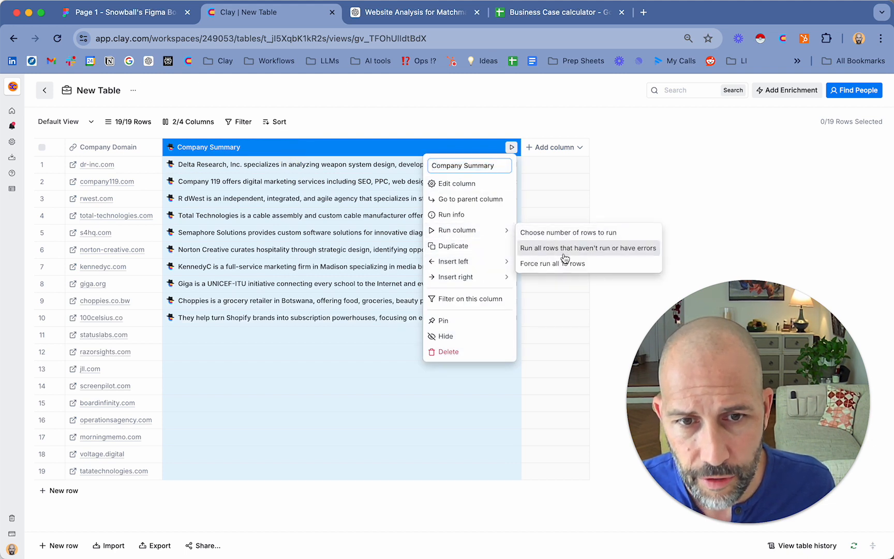
click(634, 255)
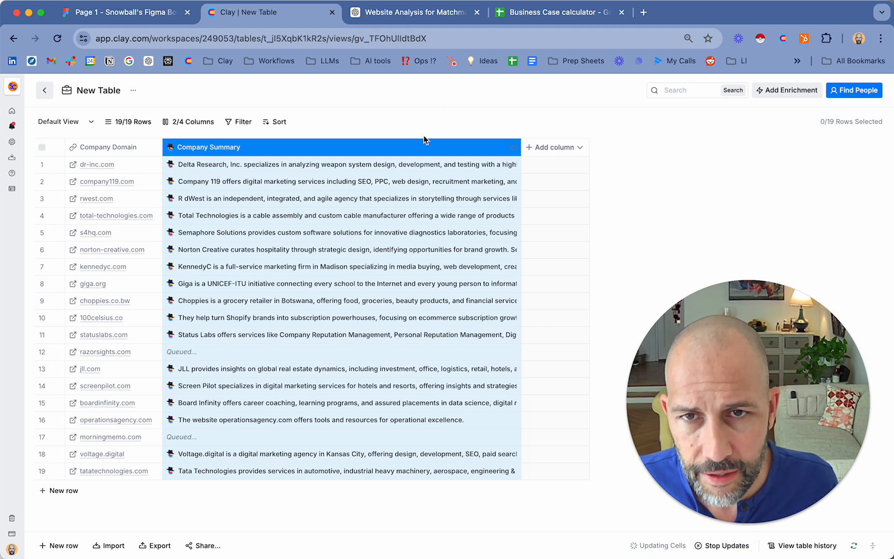
Switch to the ChatGPT website-analysis chat and examine the analysis instructions and the generated description of parakeeto.com
click(401, 23)
drag(735, 289, 114, 350)
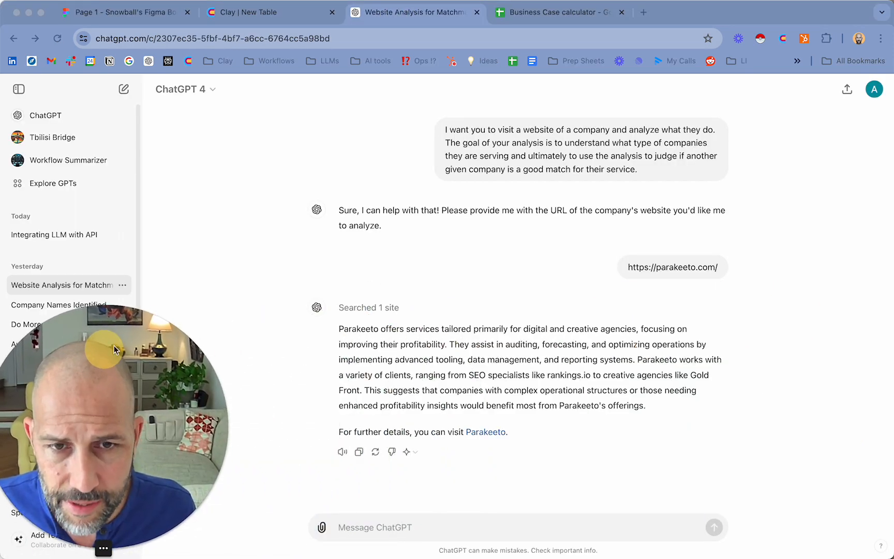
click(446, 130)
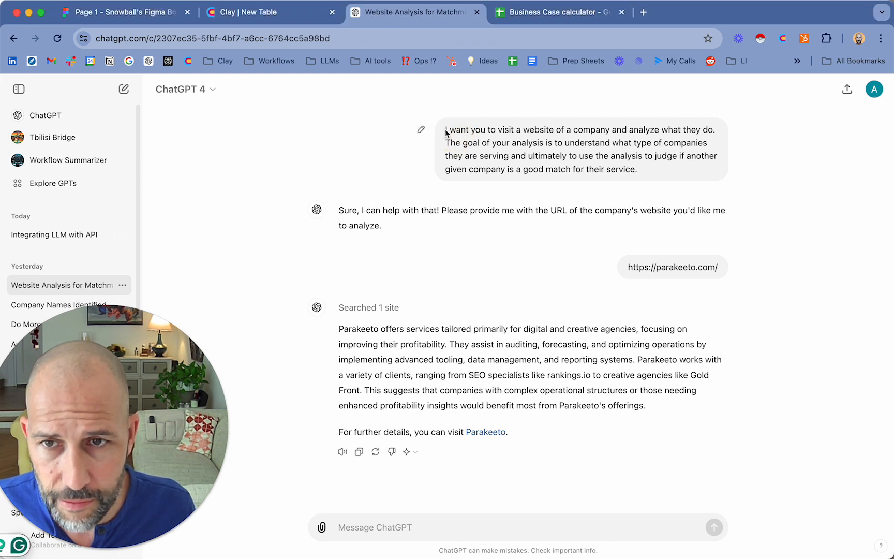
drag(446, 131, 663, 140)
click(757, 146)
drag(451, 144, 668, 143)
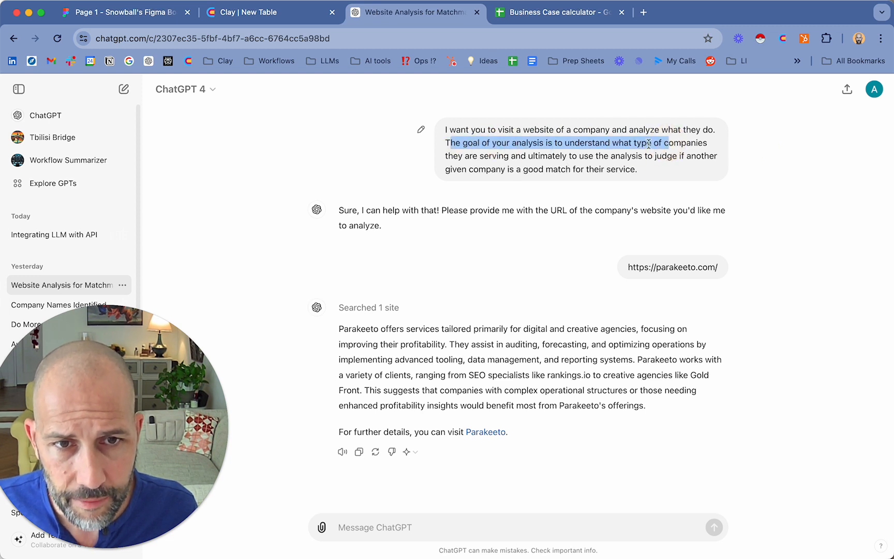
drag(479, 155, 714, 148)
click(549, 166)
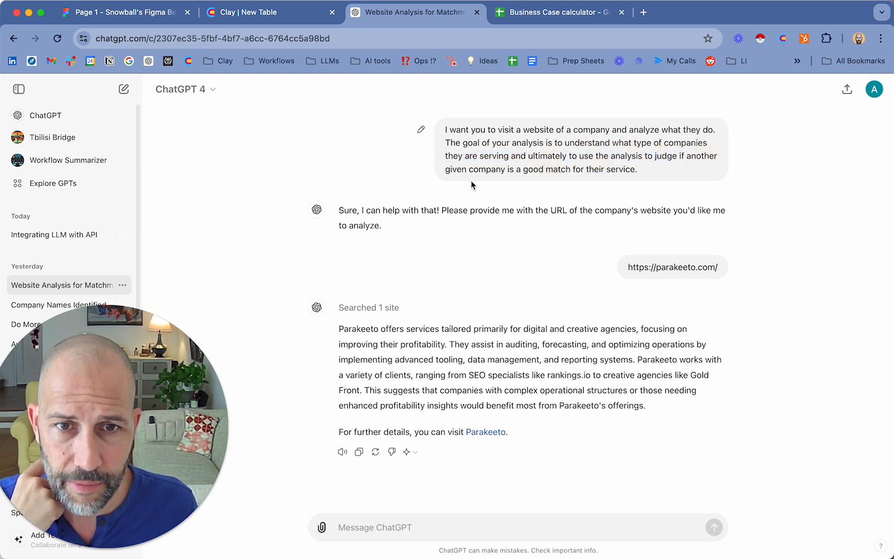
drag(651, 176, 437, 127)
drag(337, 327, 709, 410)
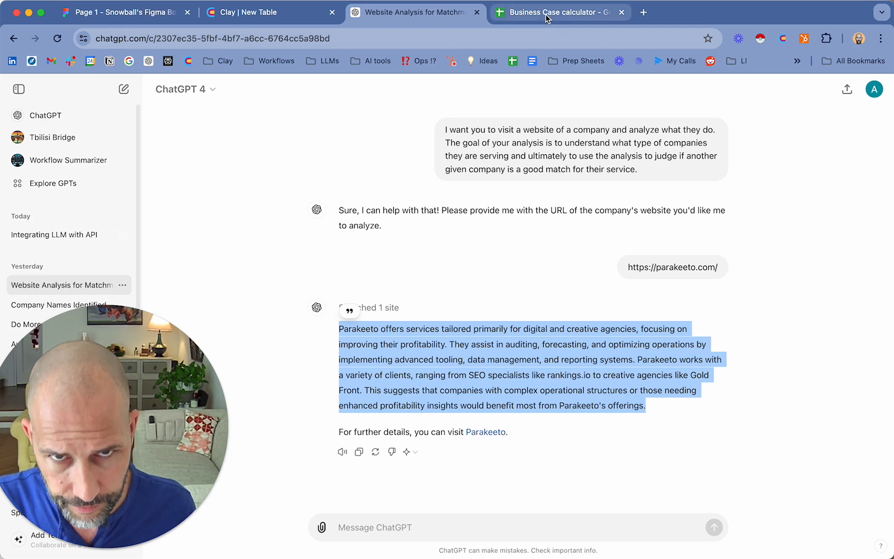
Return to the Clay table, search the enrichments for "claude" and add a Claude: Generate text enrichment
click(272, 17)
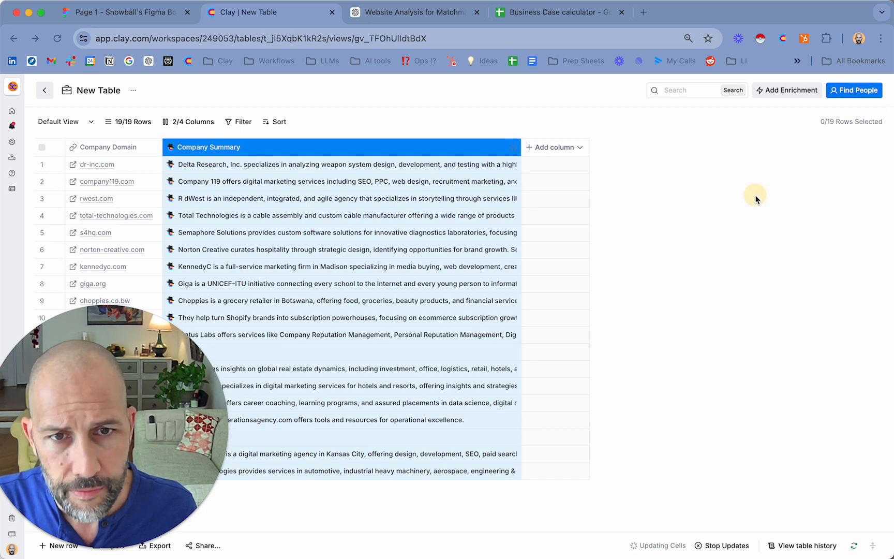
click(566, 148)
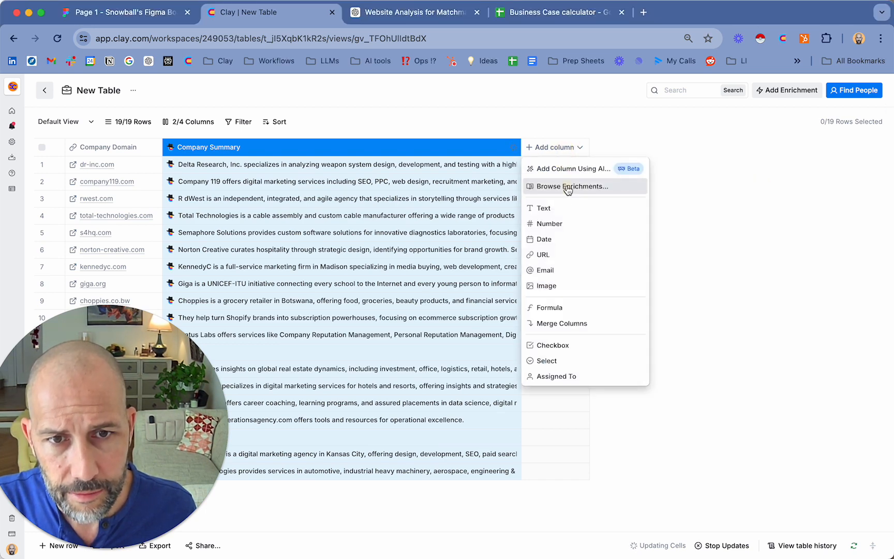
click(567, 188)
text(claude)
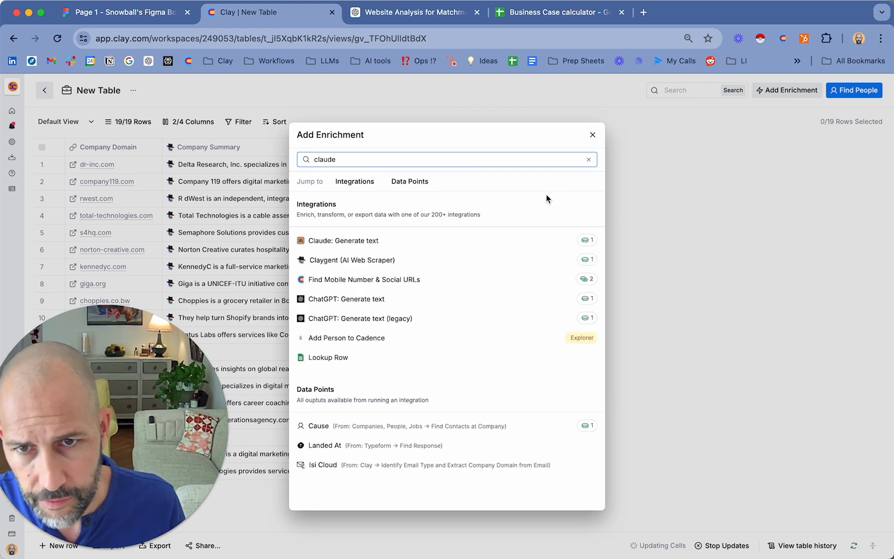
click(385, 241)
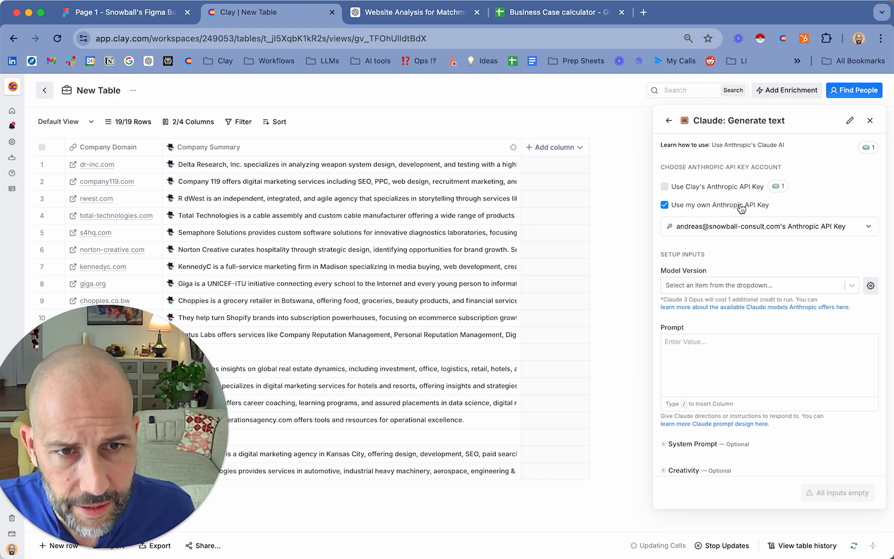
Set the Claude model version to Claude 3 Haiku
click(717, 286)
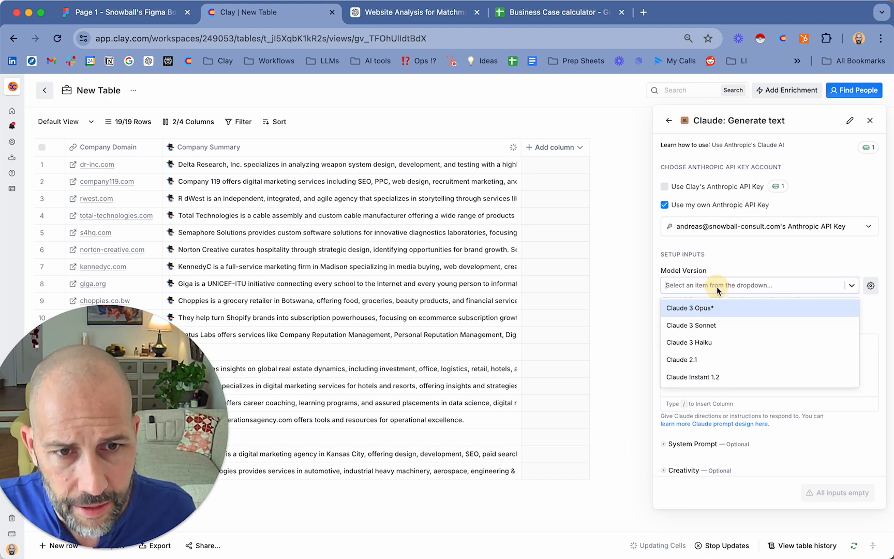
click(779, 341)
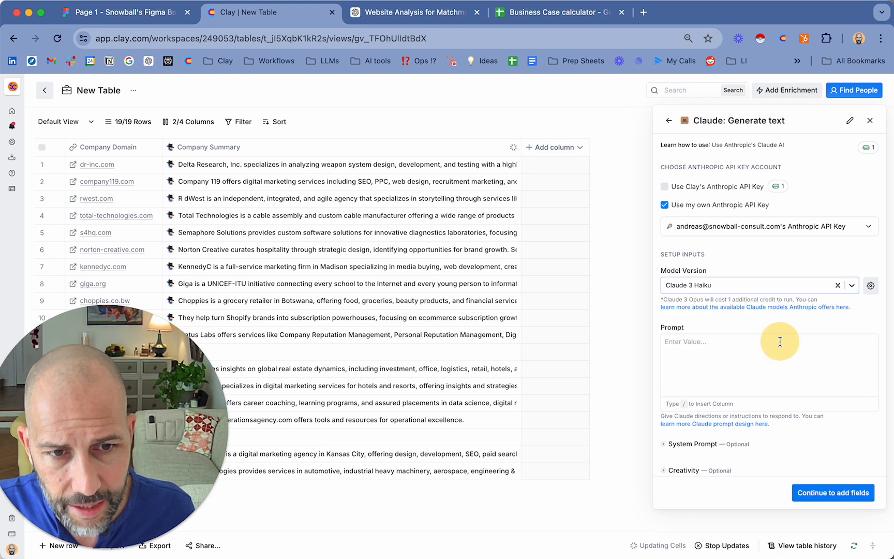
click(719, 284)
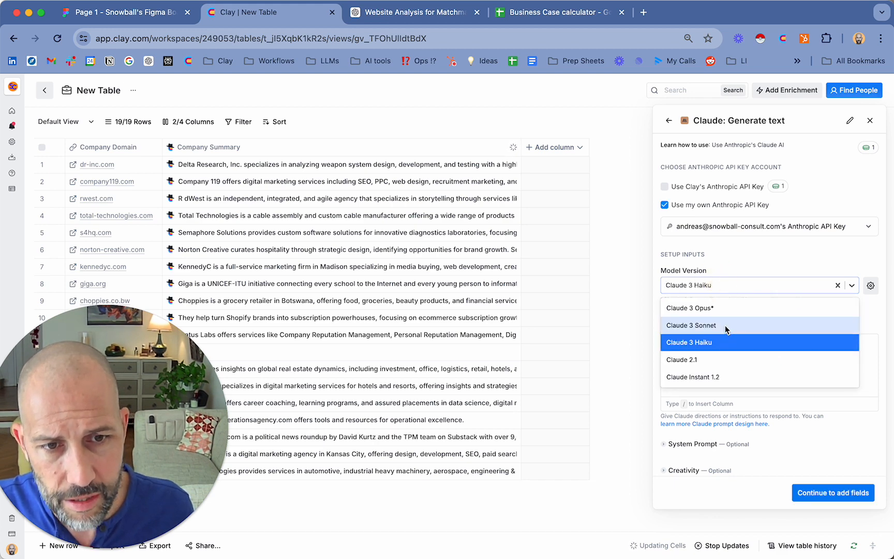
click(732, 241)
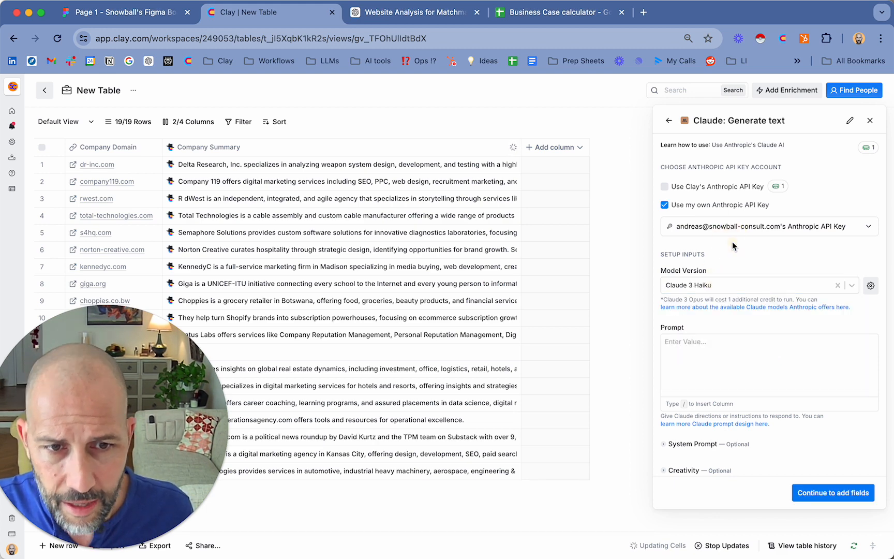
Fill in the prompt asking whether the company matches "my client", with the response limited to Yes, No, or Unsure
click(707, 371)
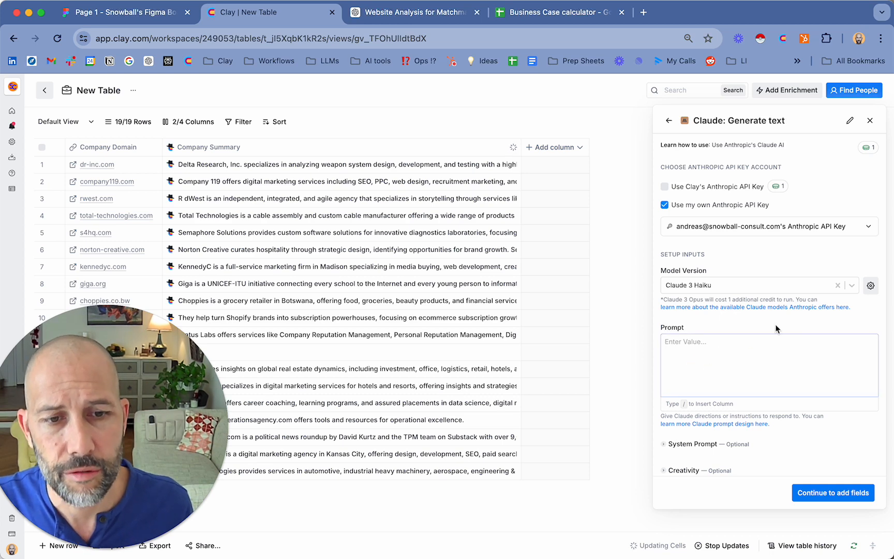
key(super+Tab)
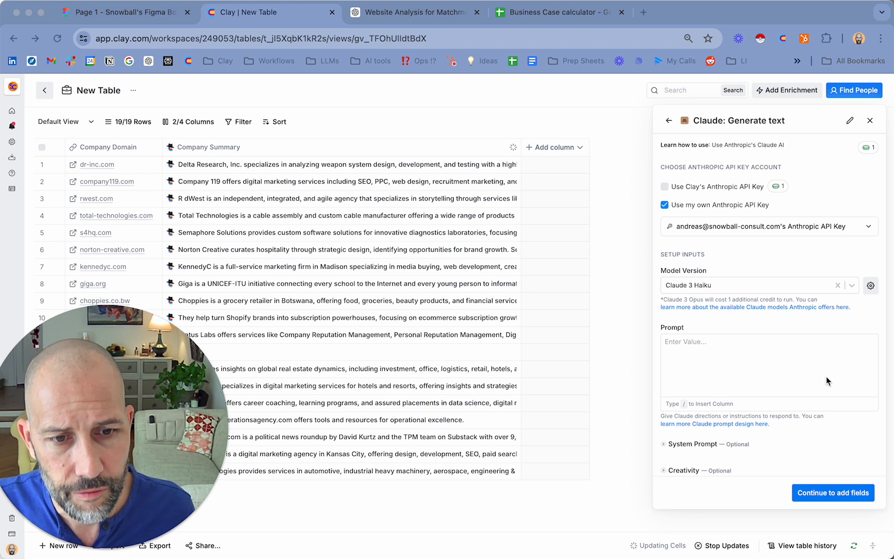
click(716, 363)
text(Look at  and tell me if they are a match for my client.  Your response must only be Yes, No, or Unsure)
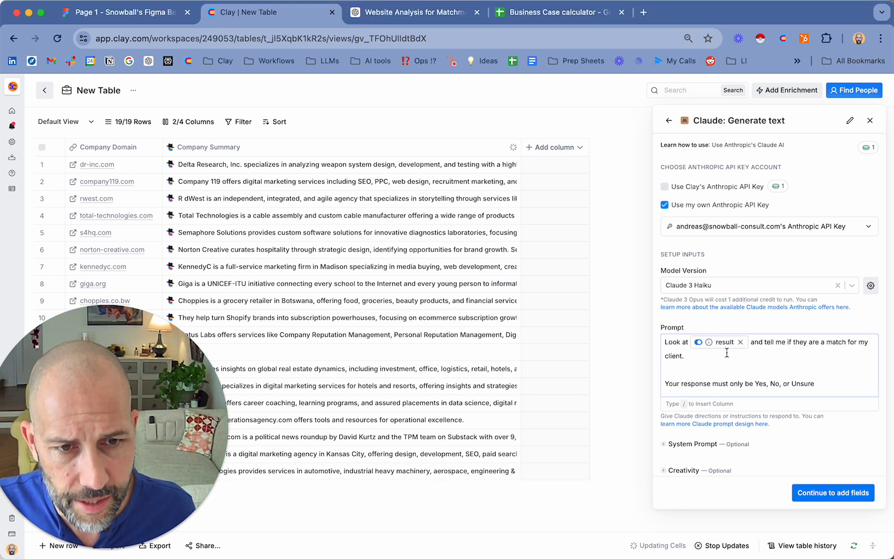
Replace the prompt's existing result reference after "Look at" with the result item of the Company Summary column
click(739, 342)
click(691, 343)
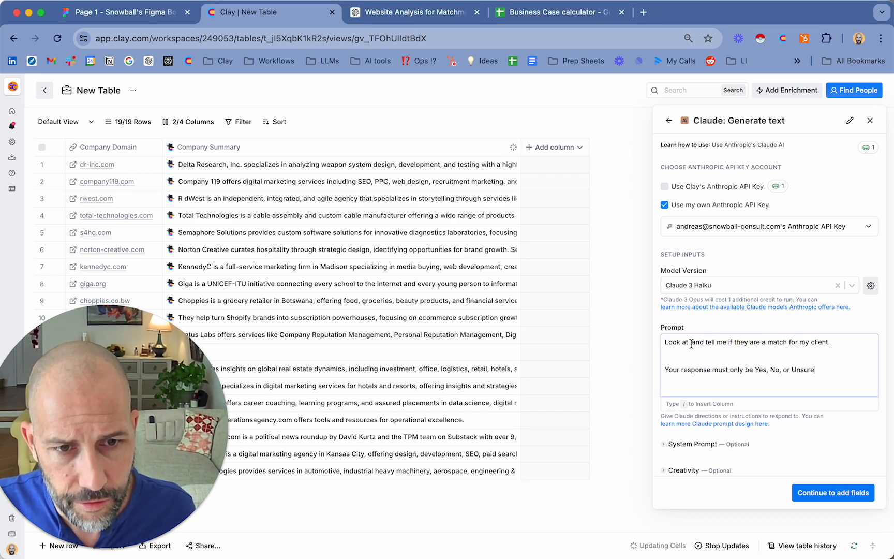
text(/)
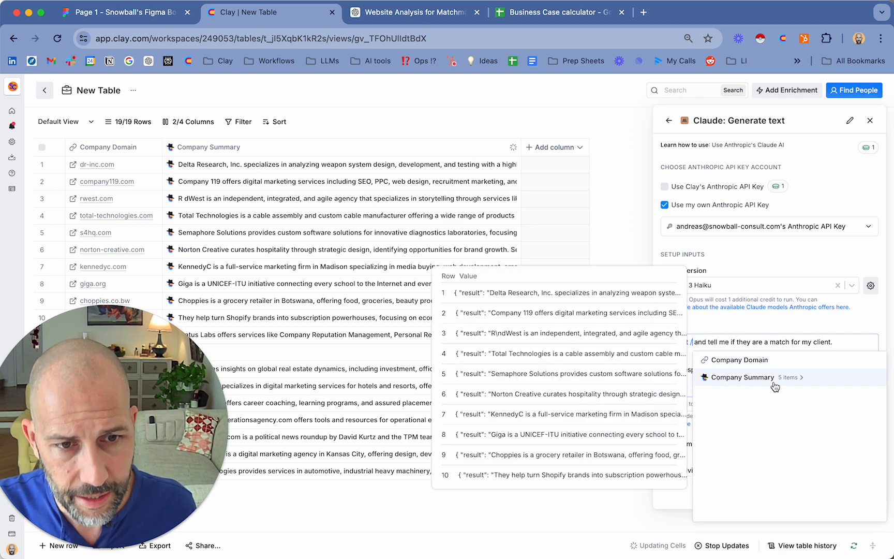
click(775, 387)
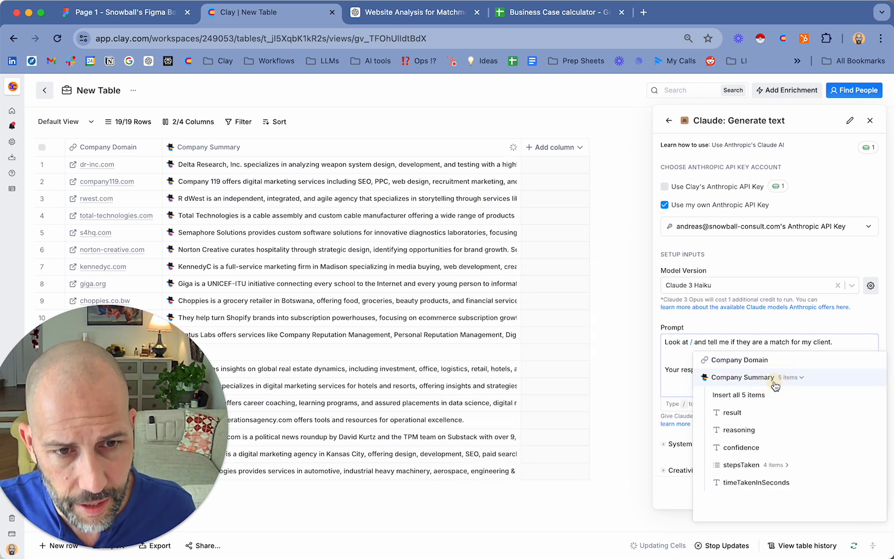
click(747, 411)
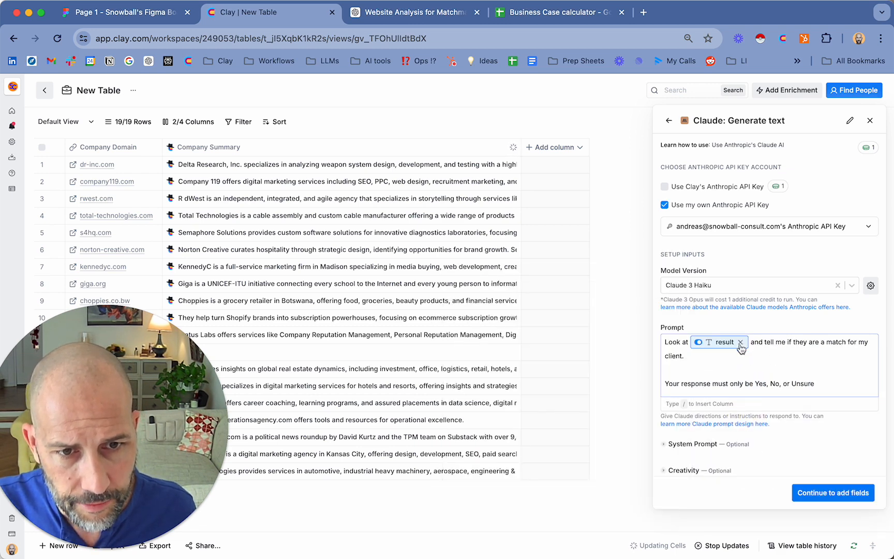
click(754, 368)
mouse_move(725, 349)
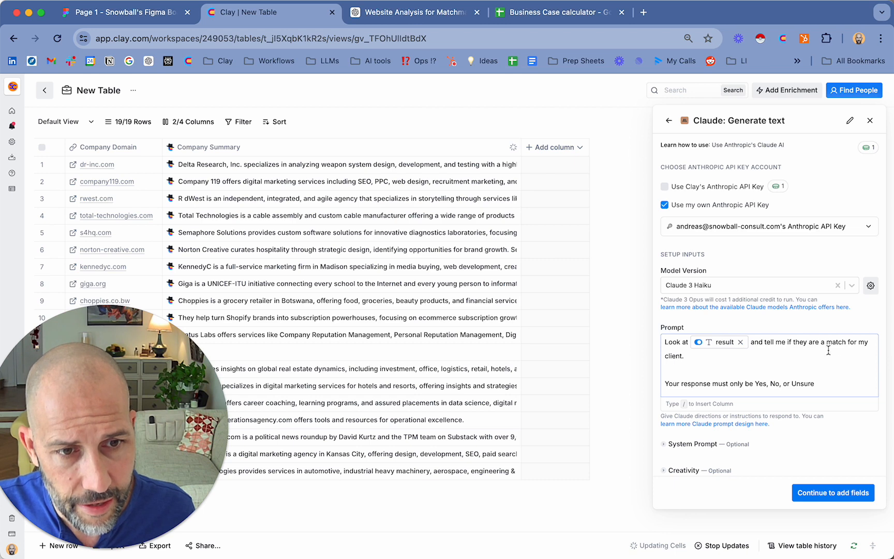
Paste a system prompt giving Claude an expert analyst role with 20 years of experience and describing Parakeeto's company mission
scroll(722, 365, down, 1)
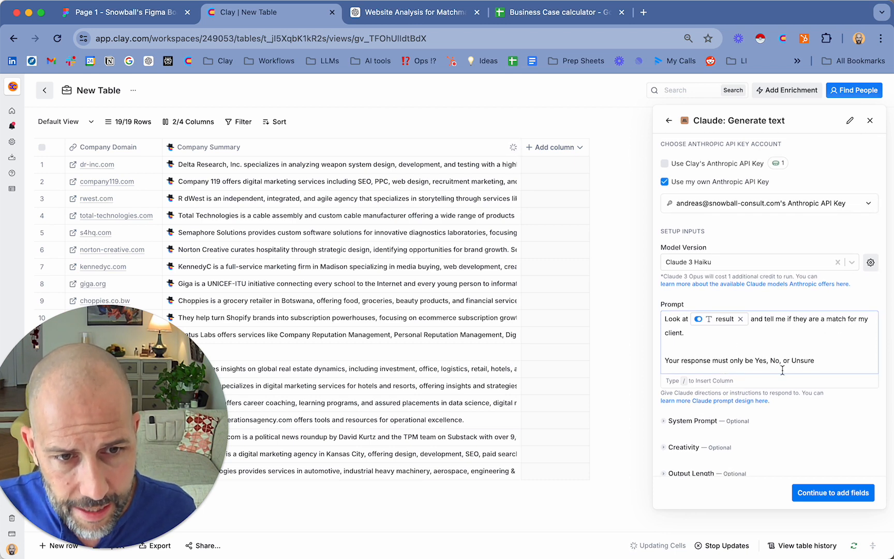
click(666, 423)
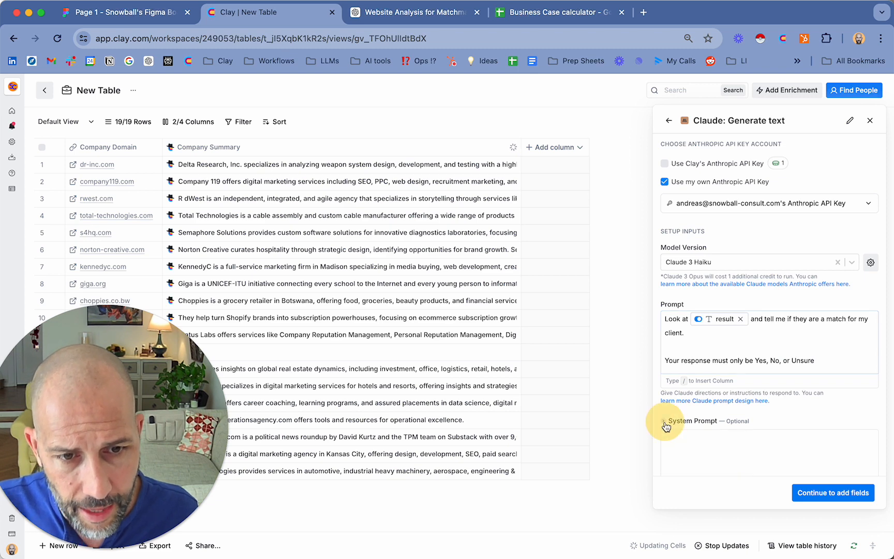
scroll(717, 442, down, 5)
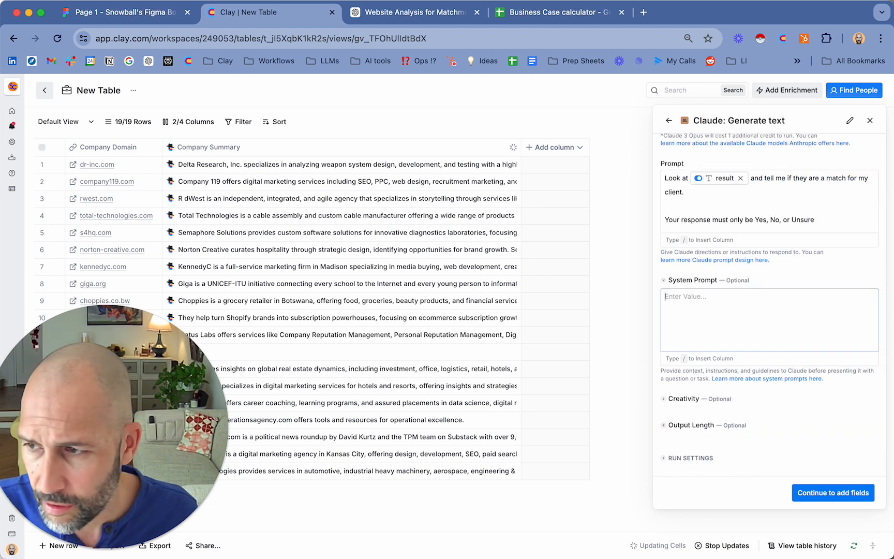
key(super+Tab)
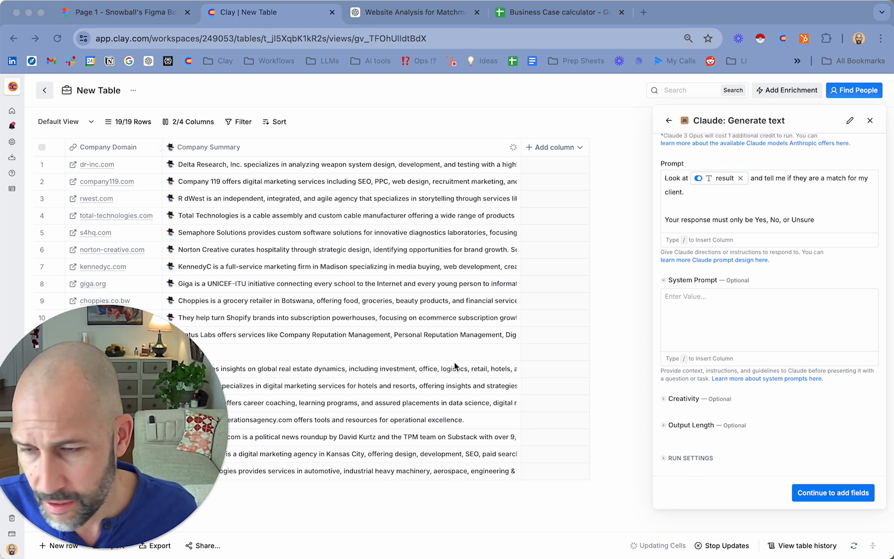
click(810, 324)
key(super+v)
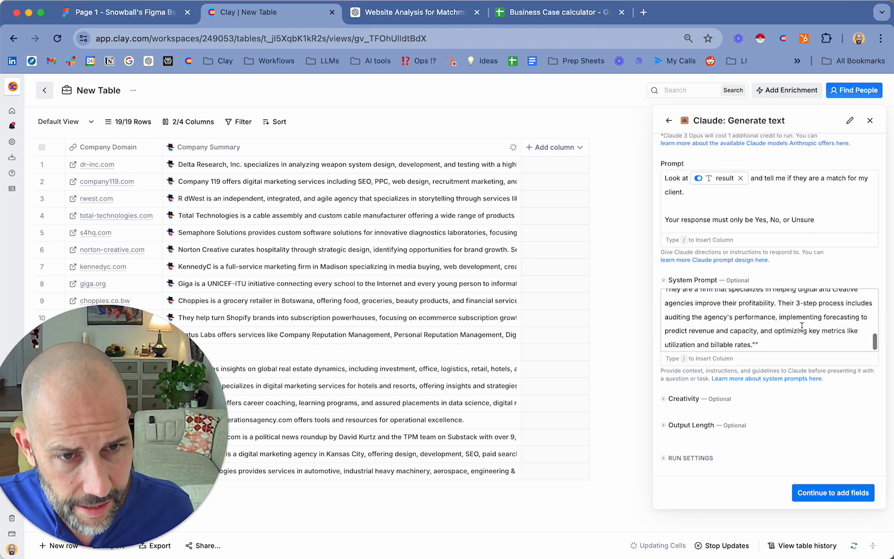
key(super+z)
click(667, 296)
drag(687, 293, 778, 292)
key(super+shift+z)
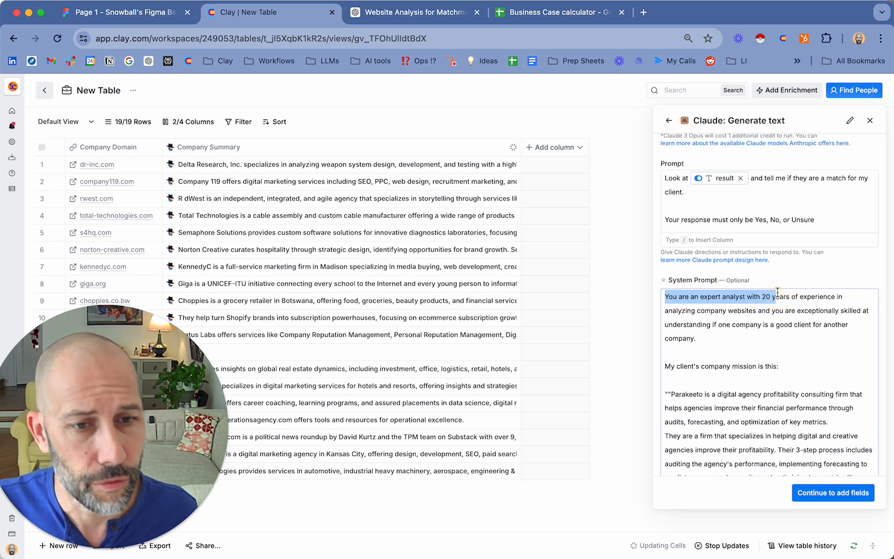
Review the system prompt's analyst role and quoted Parakeeto mission text, keeping the Claude configuration open
click(816, 367)
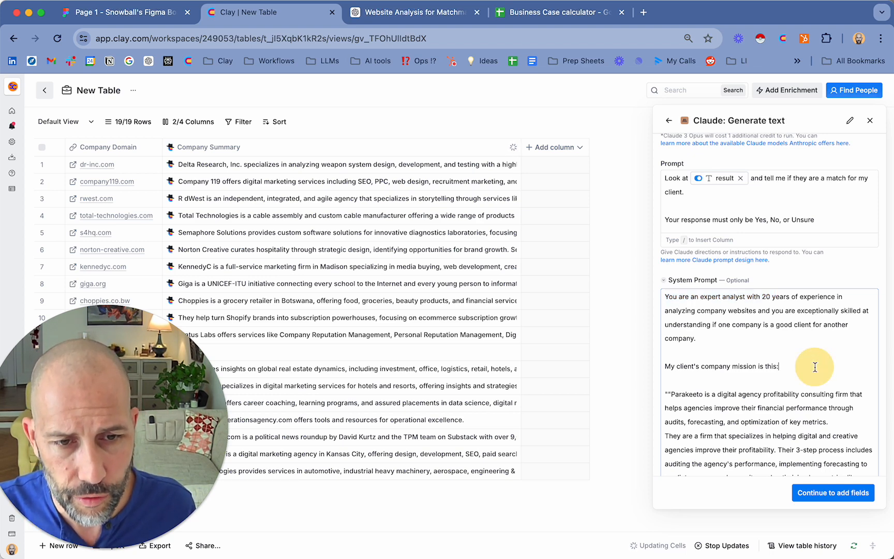
drag(664, 366, 641, 254)
click(787, 366)
scroll(779, 362, down, 3)
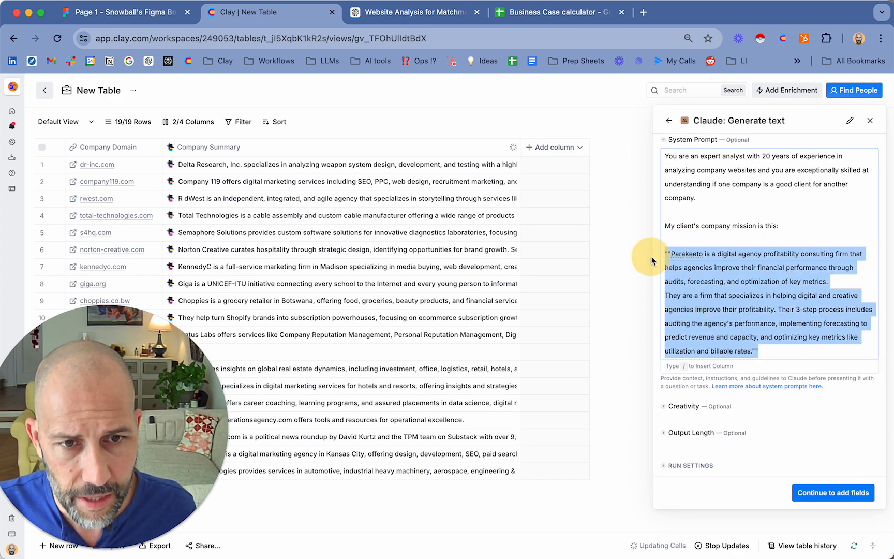
click(795, 226)
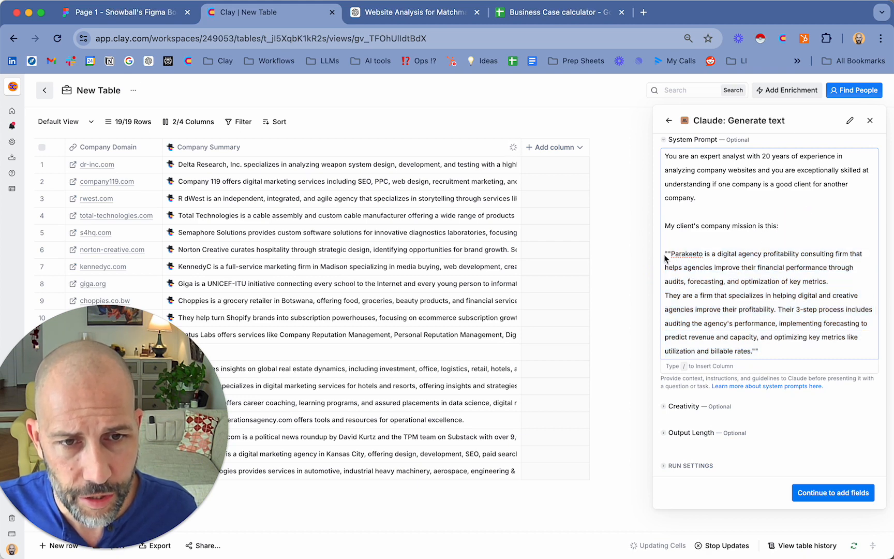
drag(668, 252, 813, 350)
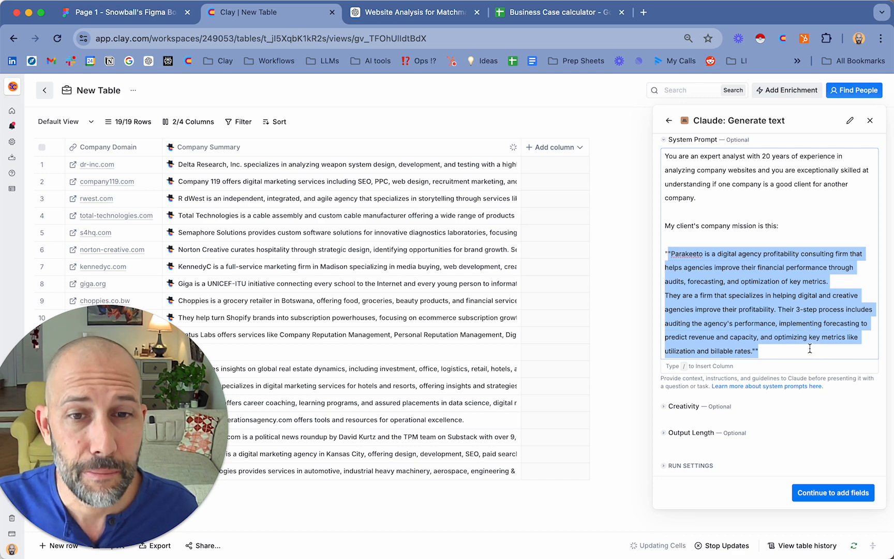
click(870, 120)
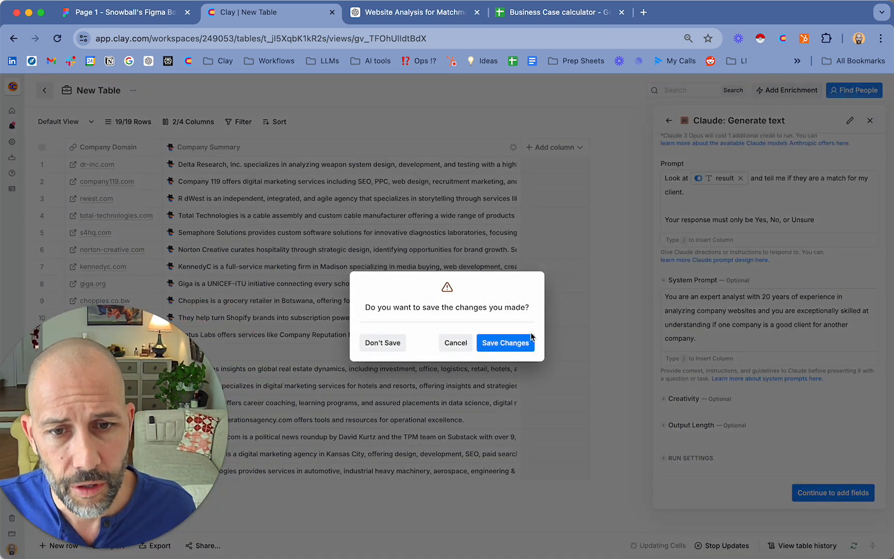
click(456, 344)
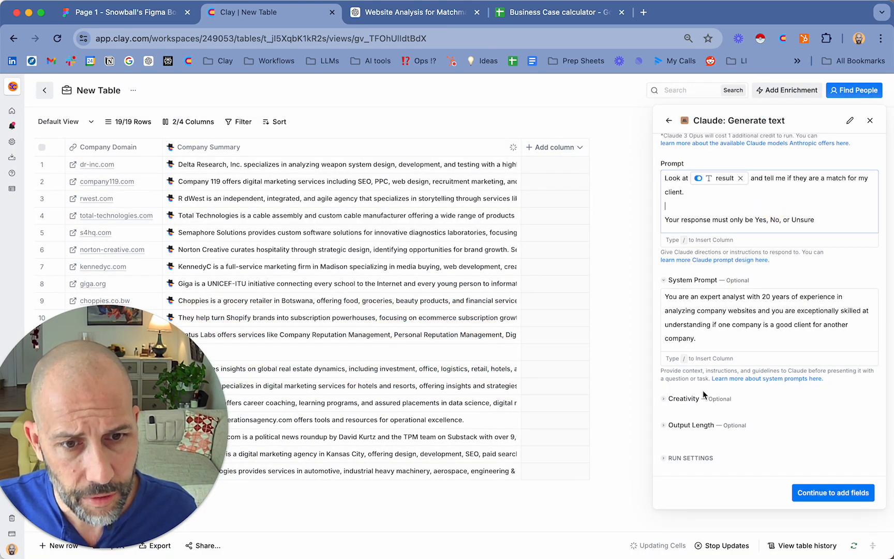
Set the Claude enrichment's optional Creativity value to 0.0
click(683, 399)
click(745, 386)
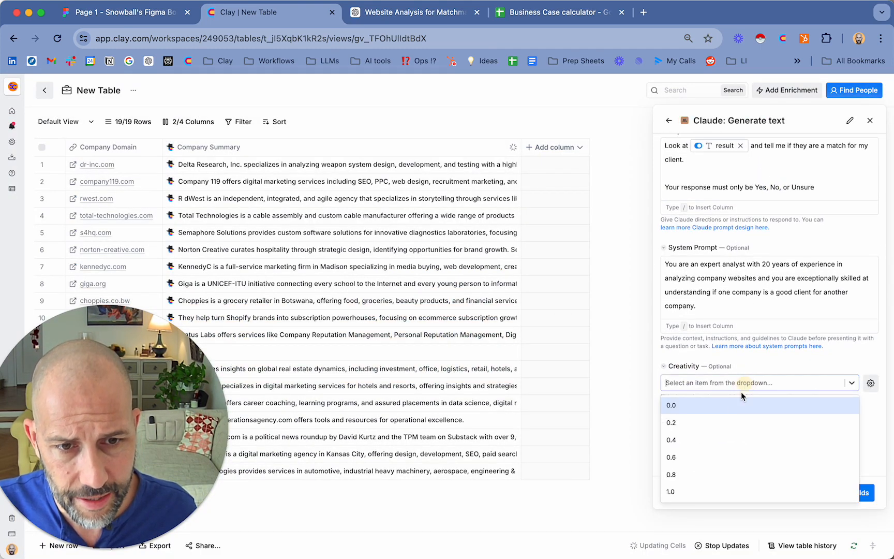
click(728, 405)
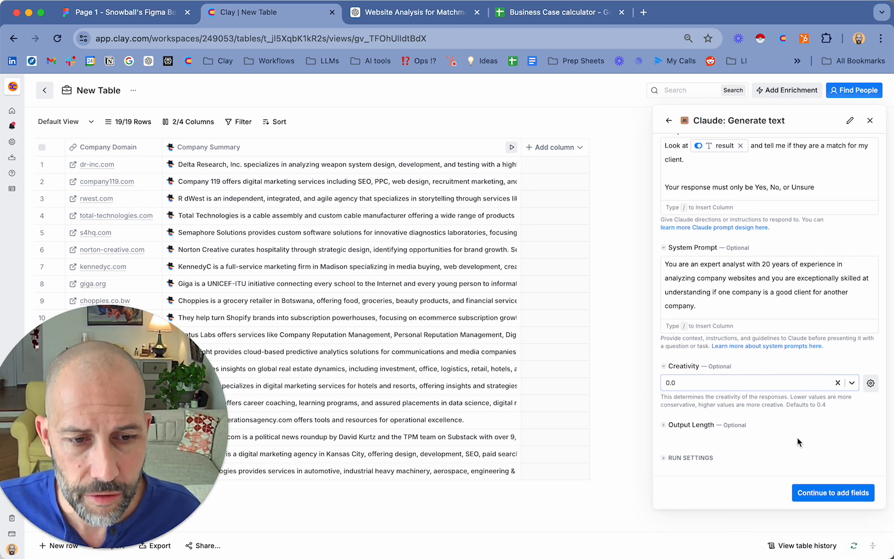
Save the Claude enrichment without adding the Response data column, and run it on 10 rows
click(822, 493)
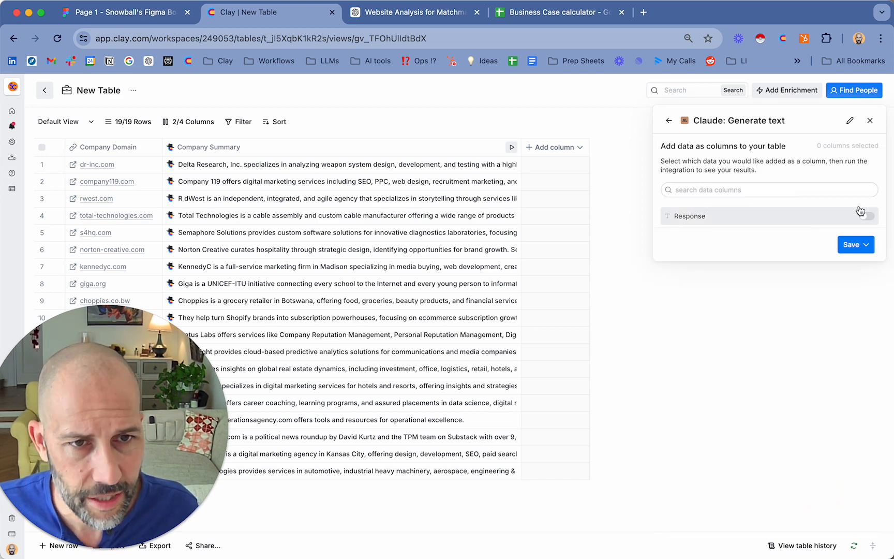
click(851, 247)
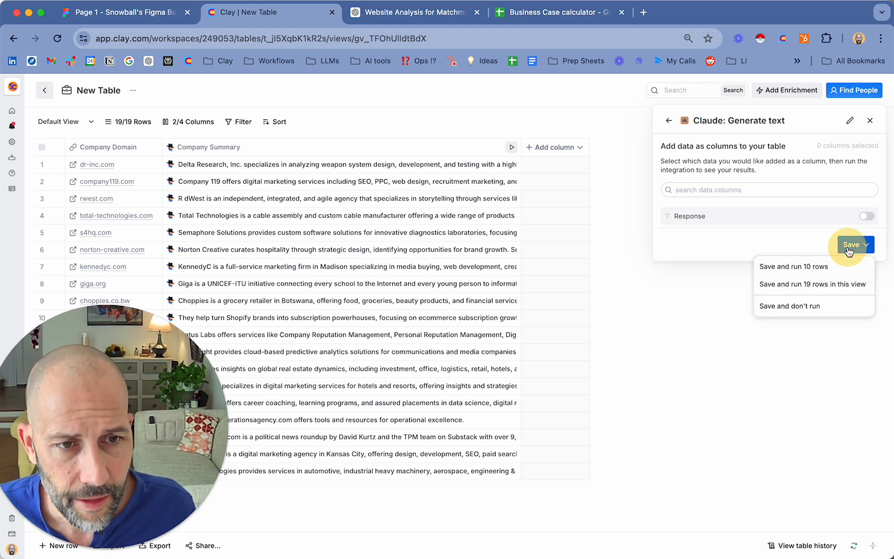
click(826, 268)
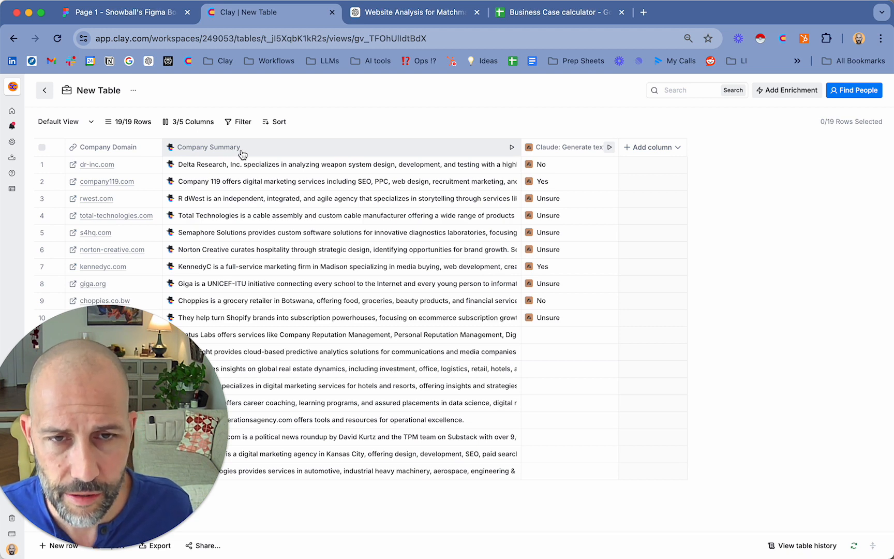
Rename the "Claude: Generate text" column as "Claude: Match"
click(569, 149)
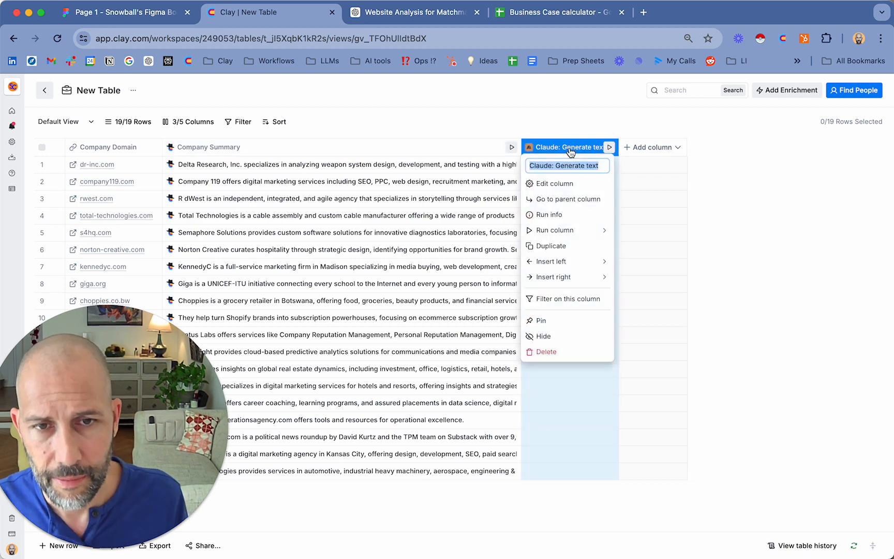
key(Right)
key(BackSpace)
key(BackSpace)
key(BackSpace)
key(BackSpace)
key(BackSpace)
key(BackSpace)
key(BackSpace)
key(BackSpace)
key(BackSpace)
key(BackSpace)
key(BackSpace)
key(BackSpace)
key(BackSpace)
text(Match)
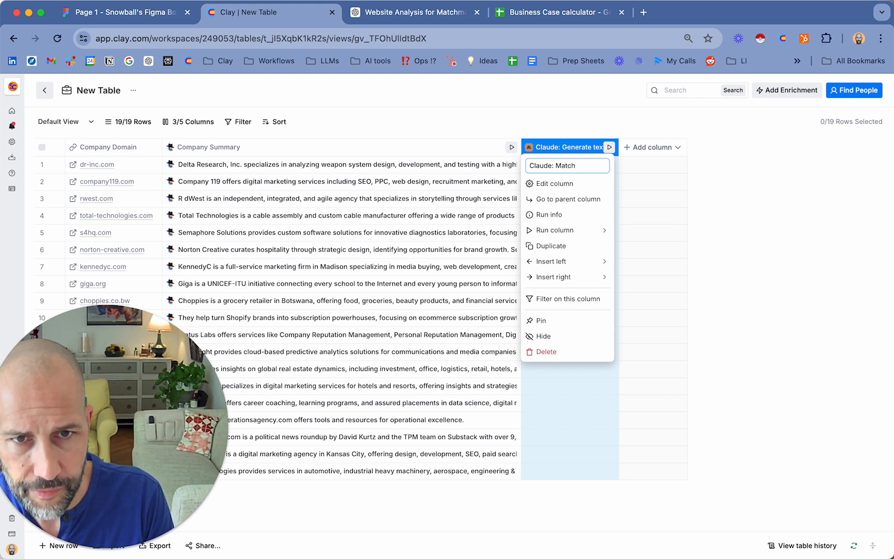
key(Return)
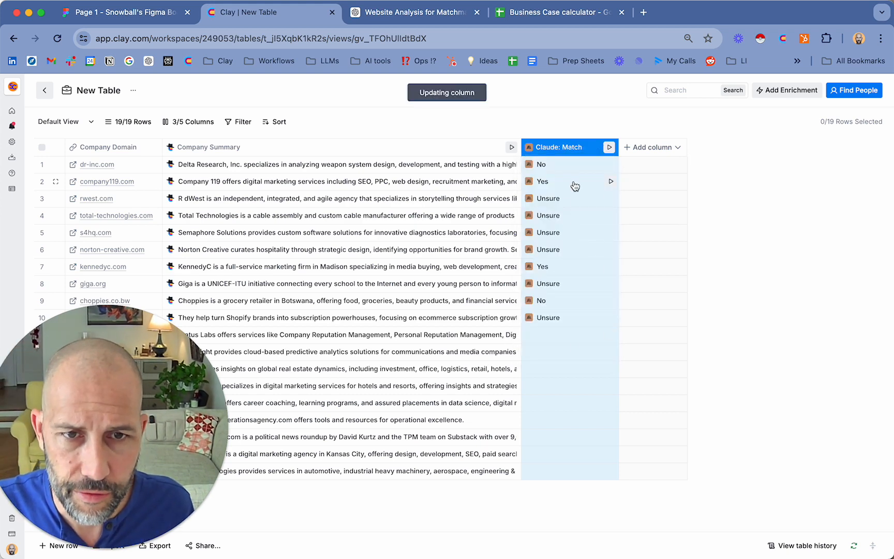
Run the "Claude: Match" column on all rows that haven't run or have errors
click(566, 150)
mouse_move(569, 237)
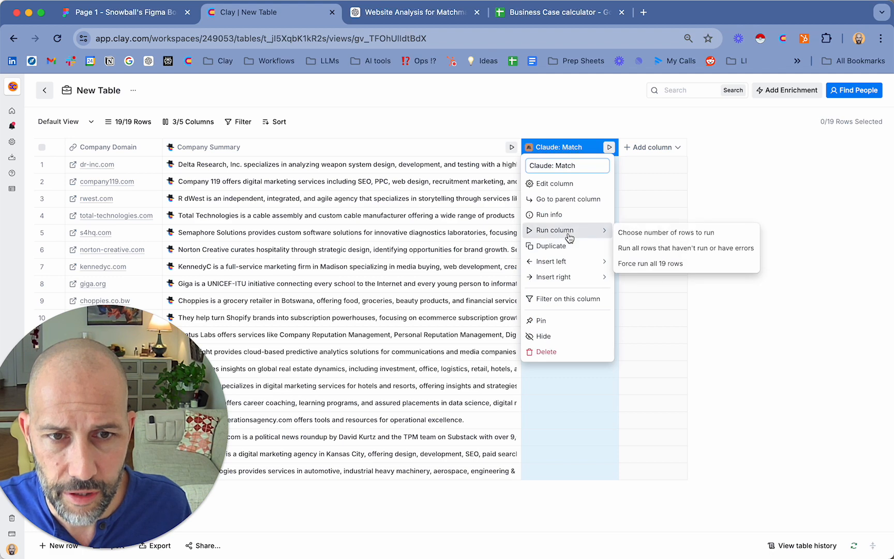
click(656, 247)
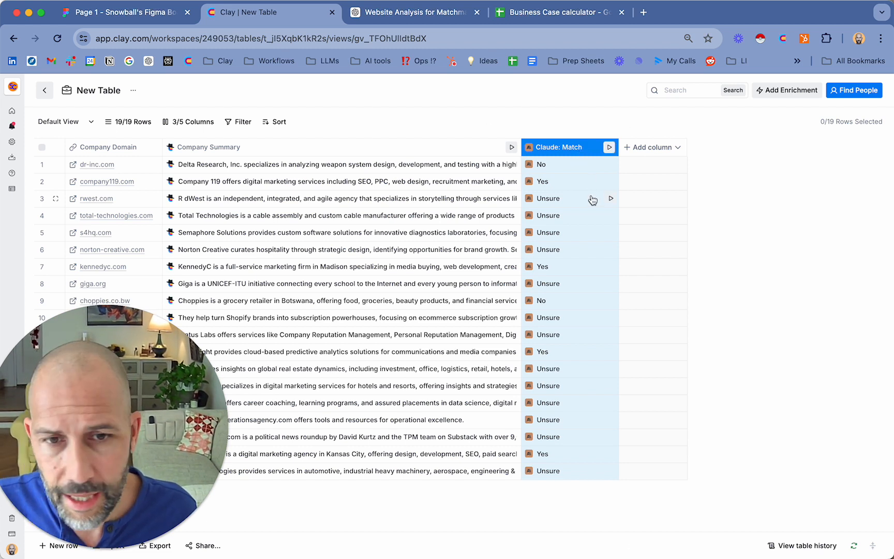
Duplicate the "Claude: Match" column and name the copy "Sonnet: Match"
click(554, 151)
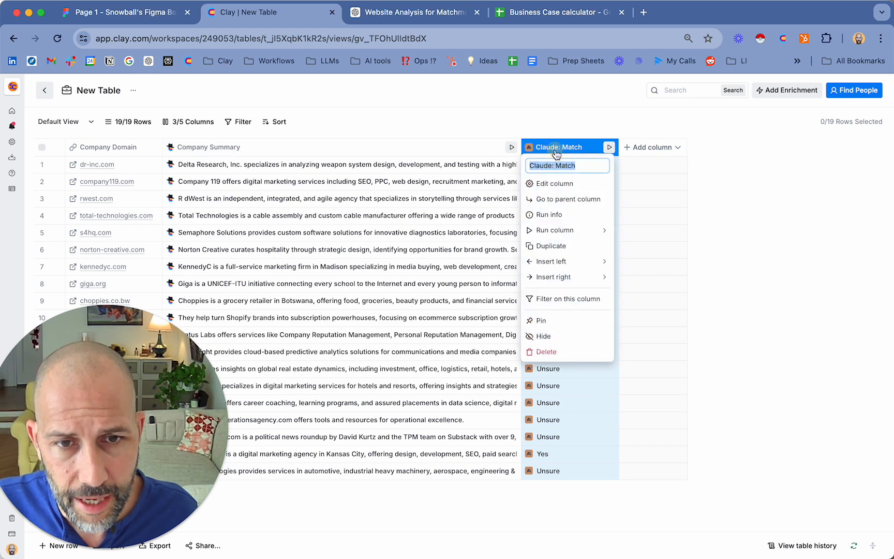
click(576, 248)
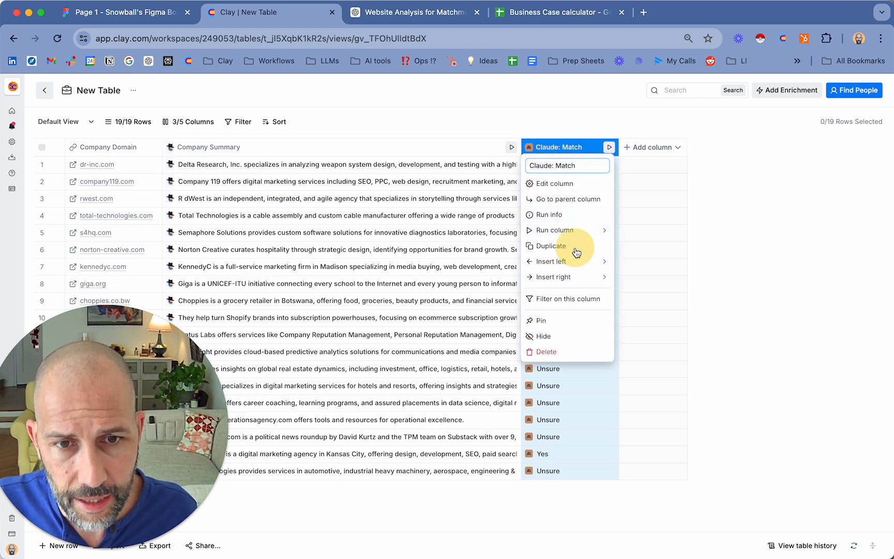
click(757, 121)
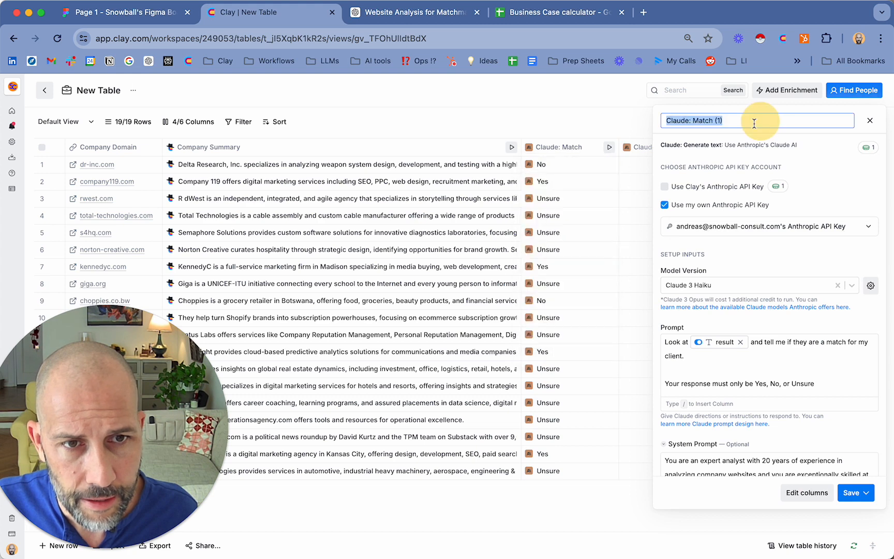
text(Sonne)
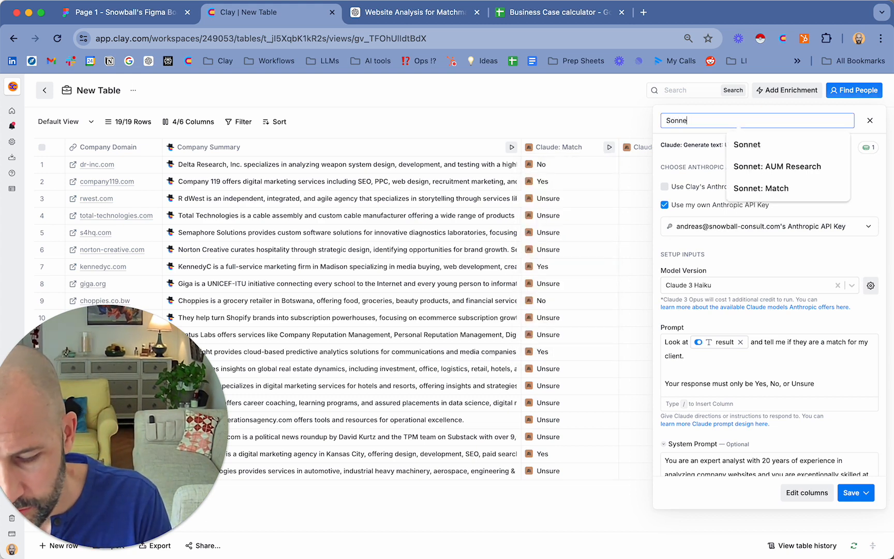
text(t: Match)
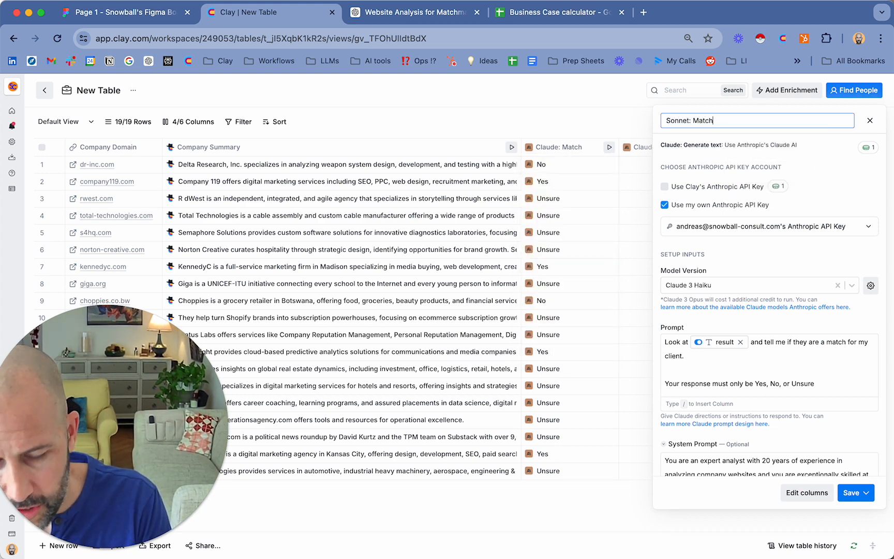
Switch the "Sonnet: Match" column's model version to Claude 3 Sonnet, then save and run all 19 rows in the view
click(715, 285)
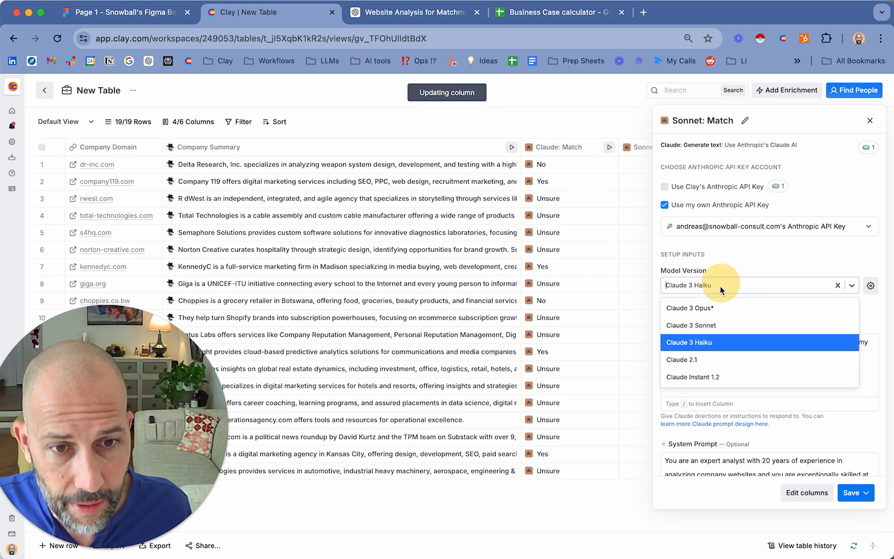
click(707, 326)
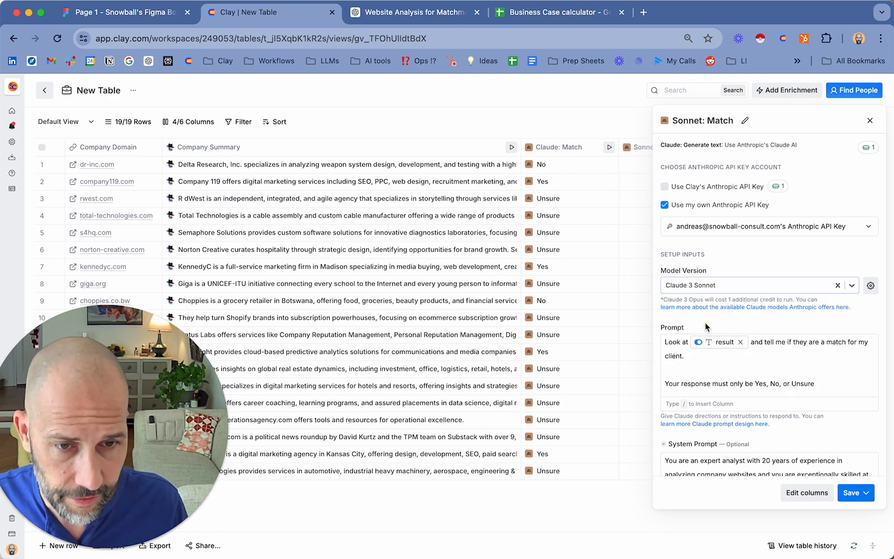
scroll(765, 373, down, 5)
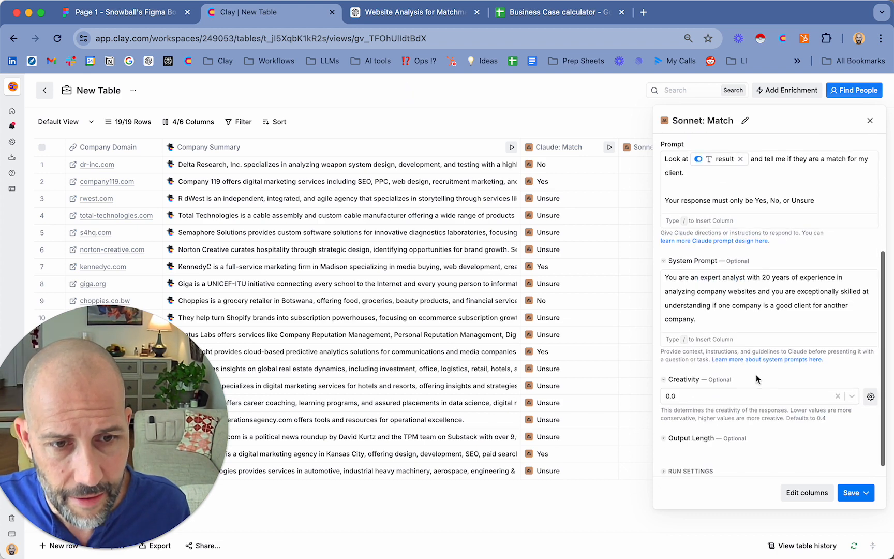
click(852, 492)
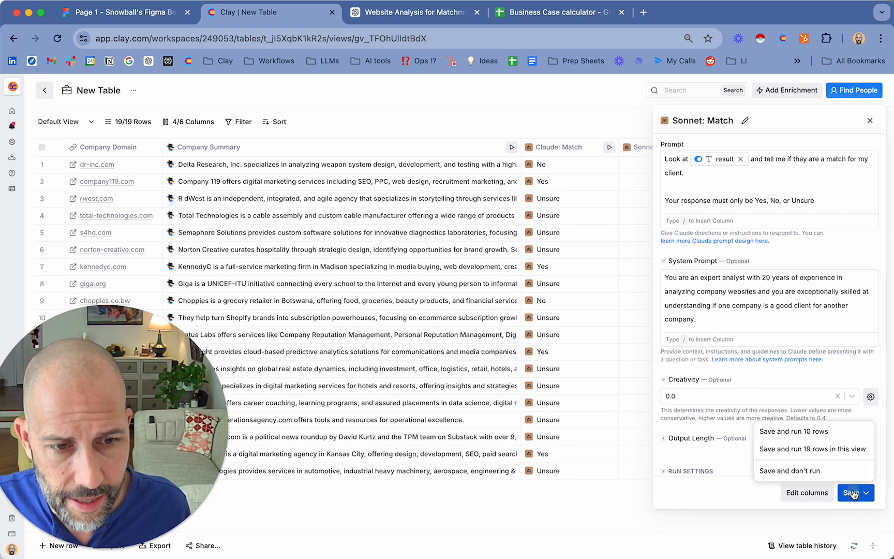
click(808, 449)
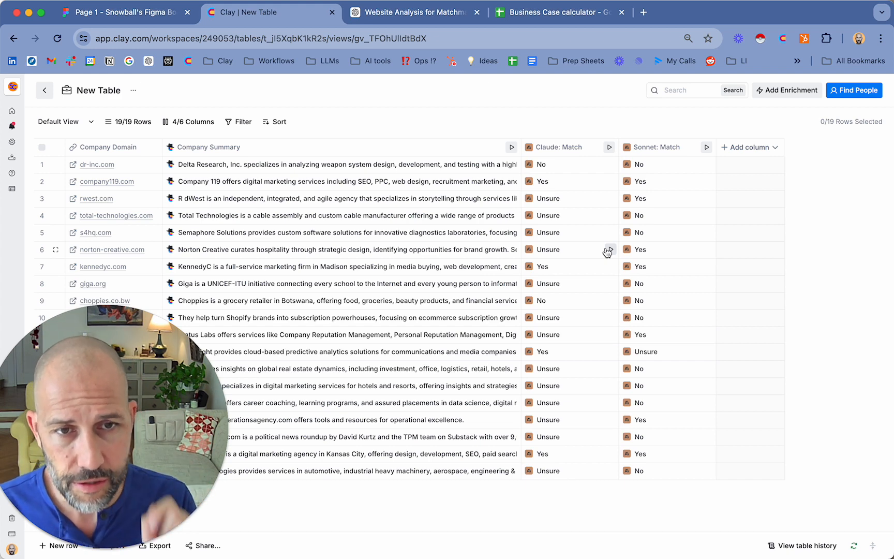
Search the enrichments for "gemini" and open the "Gemini: Generate text" integration for a new column
click(754, 149)
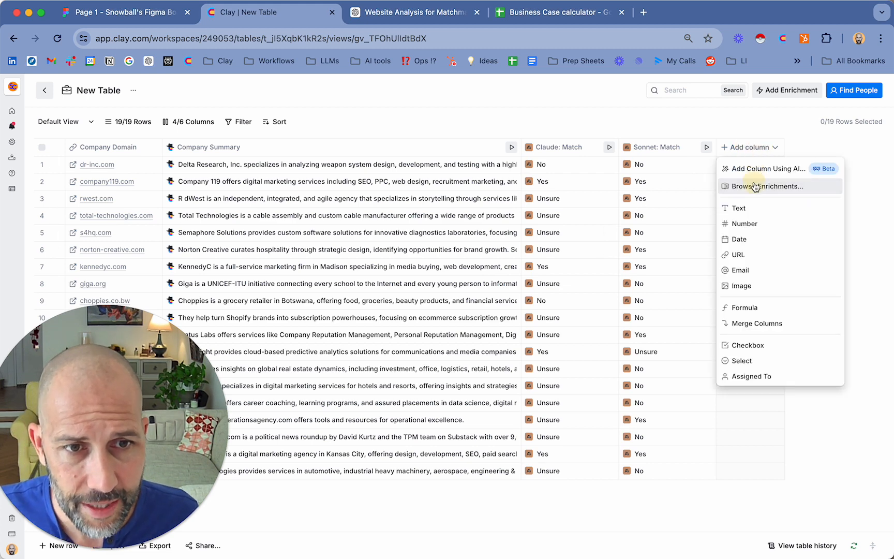
click(755, 185)
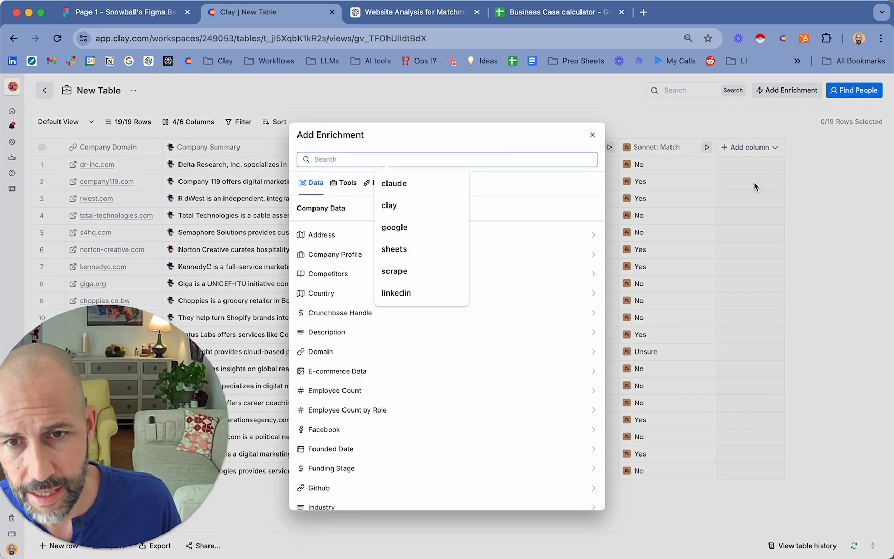
text(gemini)
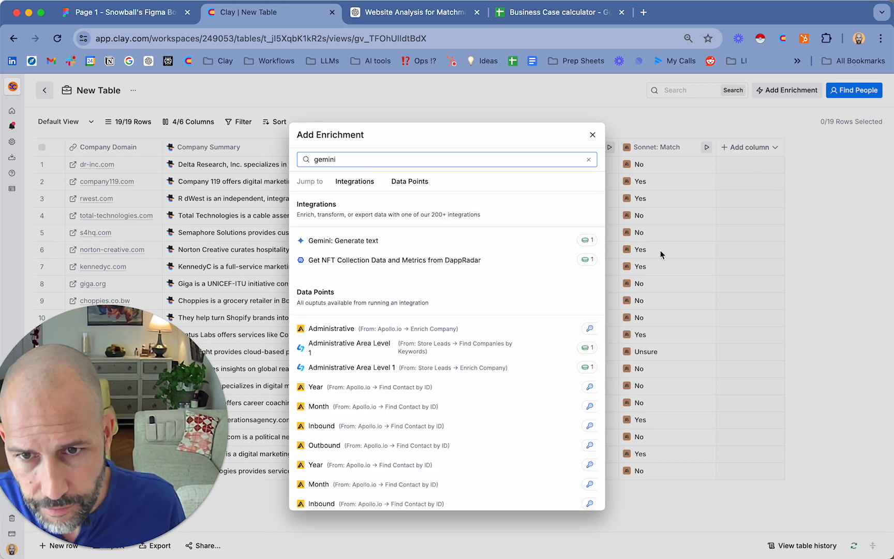
click(378, 241)
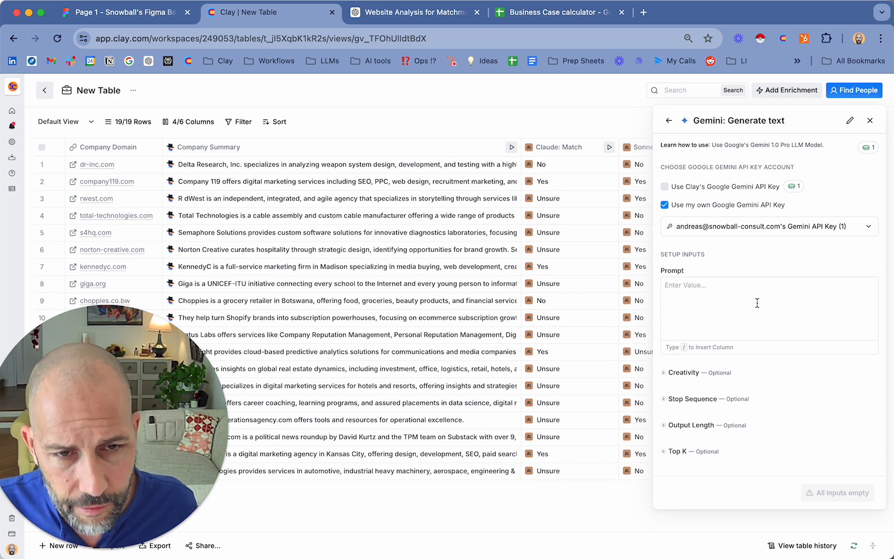
Paste the expert analyst role with 20 years of experience and Parakeeto's company mission into the Gemini prompt
click(730, 300)
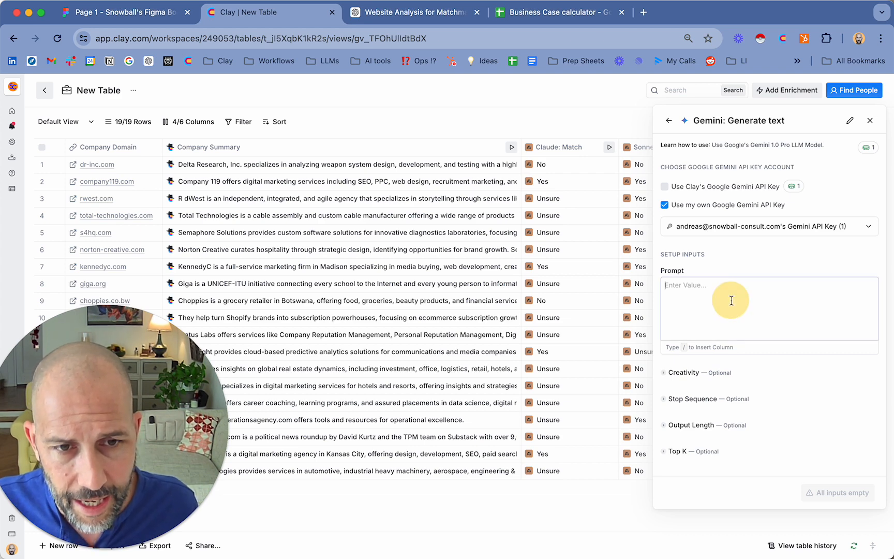
click(738, 310)
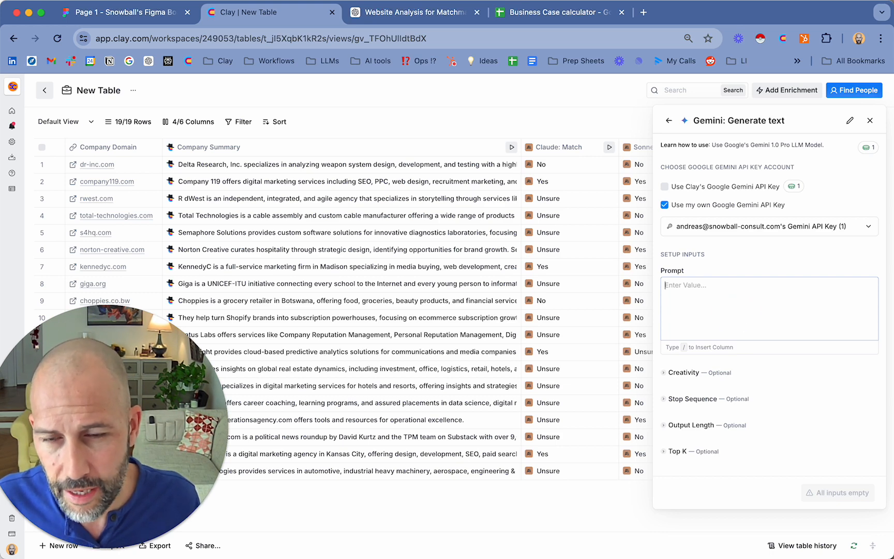
key(super+Tab)
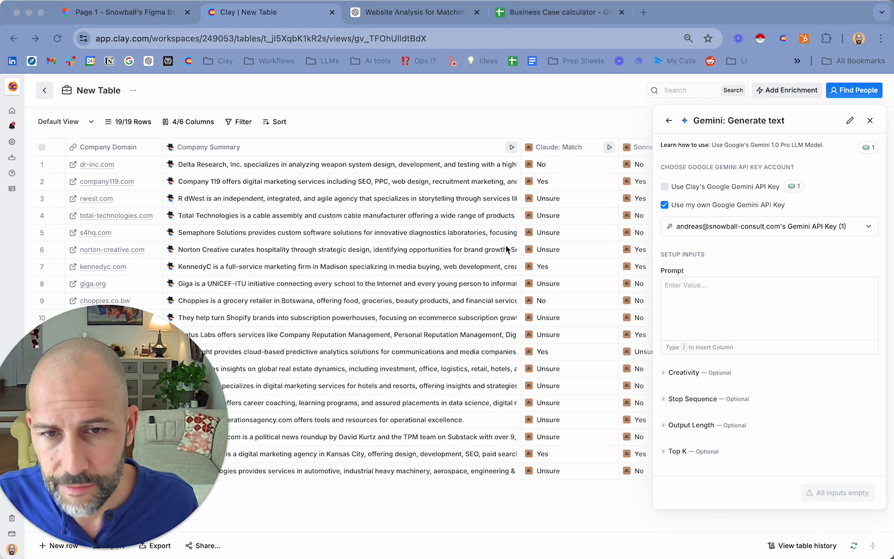
click(750, 324)
text(You are an expert analyst with 20 years of experience in analyzing company websites and you are exceptionally skilled at understanding if one company is a good client for another company.)
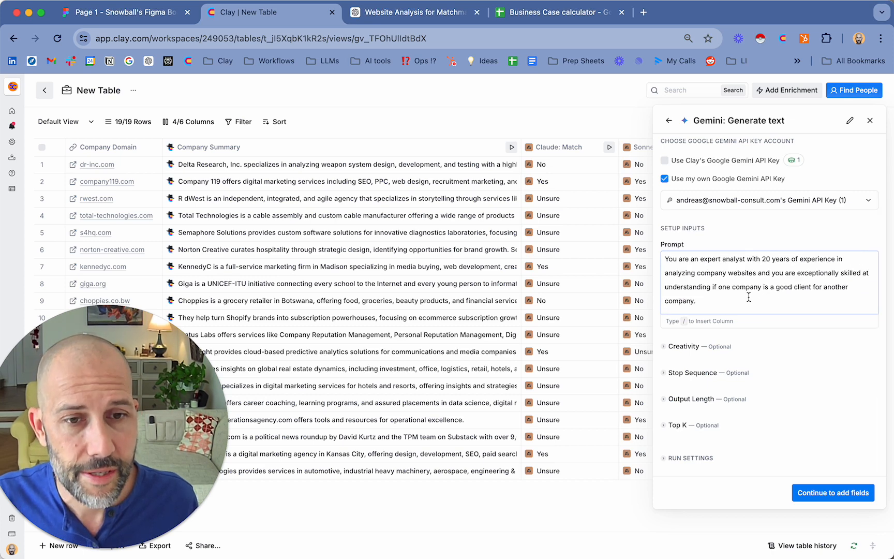
scroll(749, 297, down, 5)
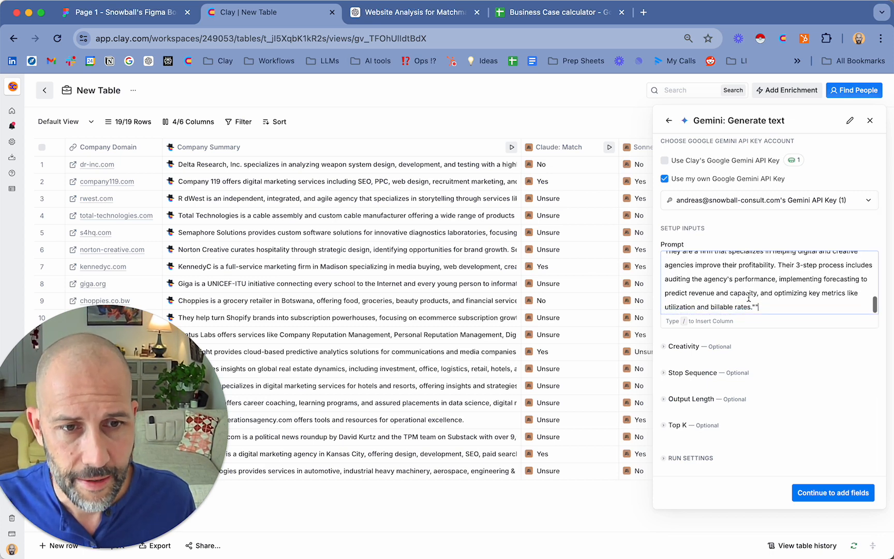
Insert a prompt instruction above the client's mission to judge whether the result matches the client, responding only Yes, No, or Unsure
scroll(748, 297, up, 2)
scroll(748, 297, up, 2)
scroll(762, 297, down, 1)
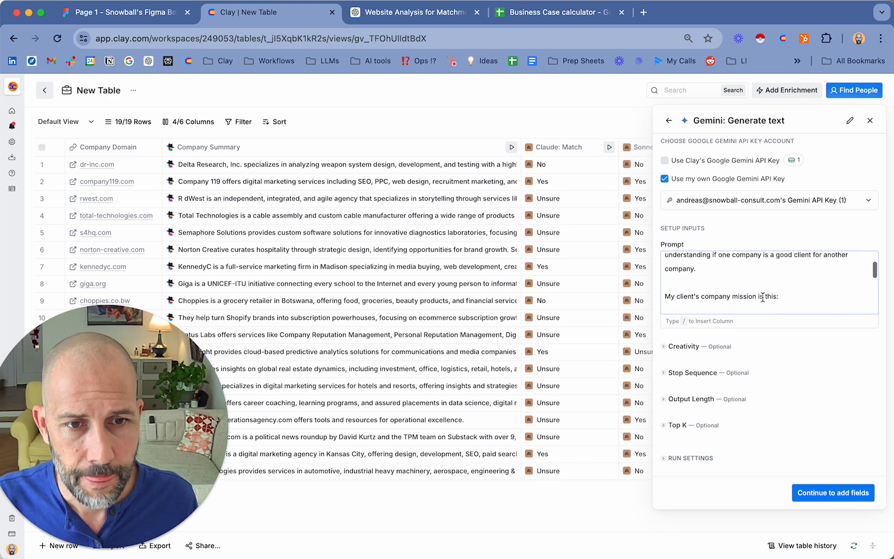
click(751, 278)
key(Return)
key(Return)
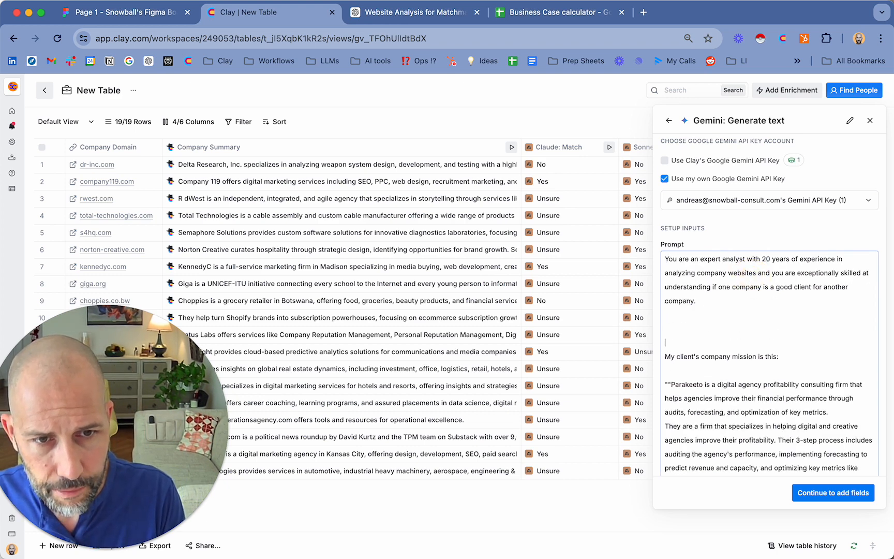
key(super+Tab)
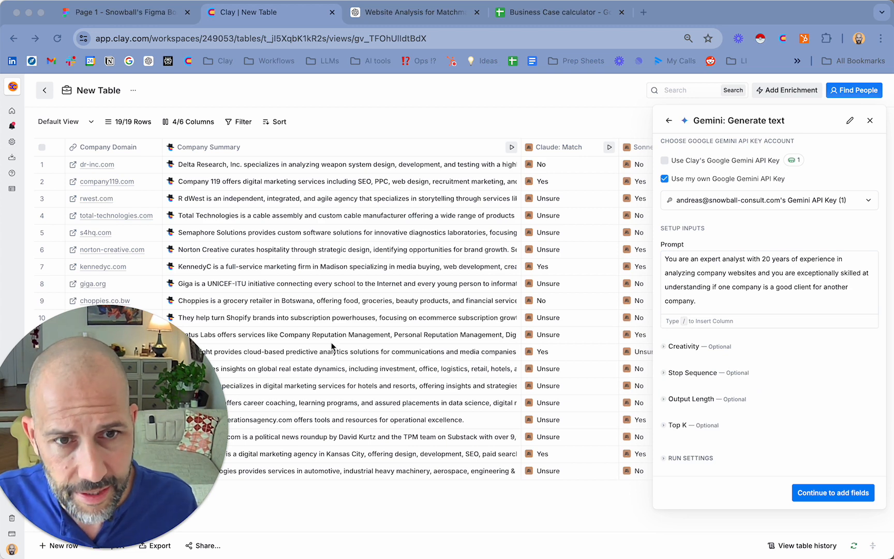
click(766, 292)
click(749, 282)
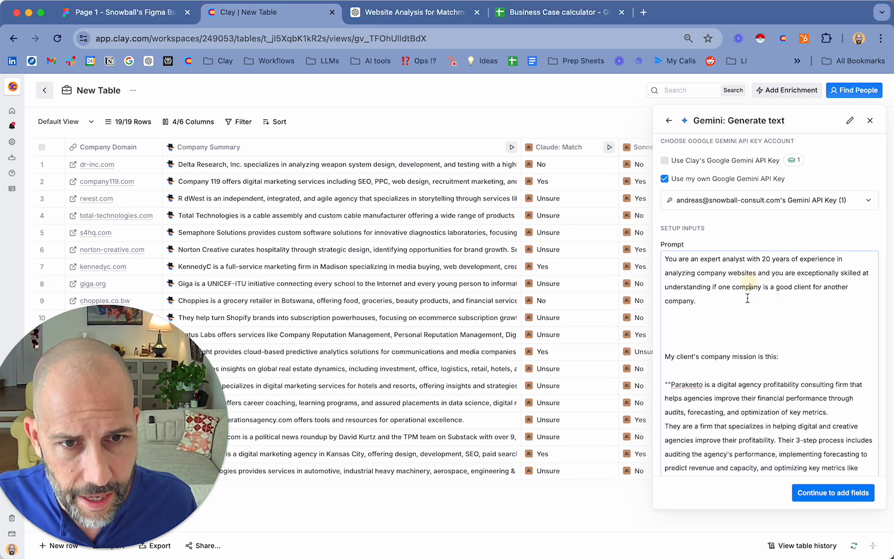
click(718, 326)
text(Look at Result and tell me if they are a match for my client.  Your response must only be Yes, No, or Unsure)
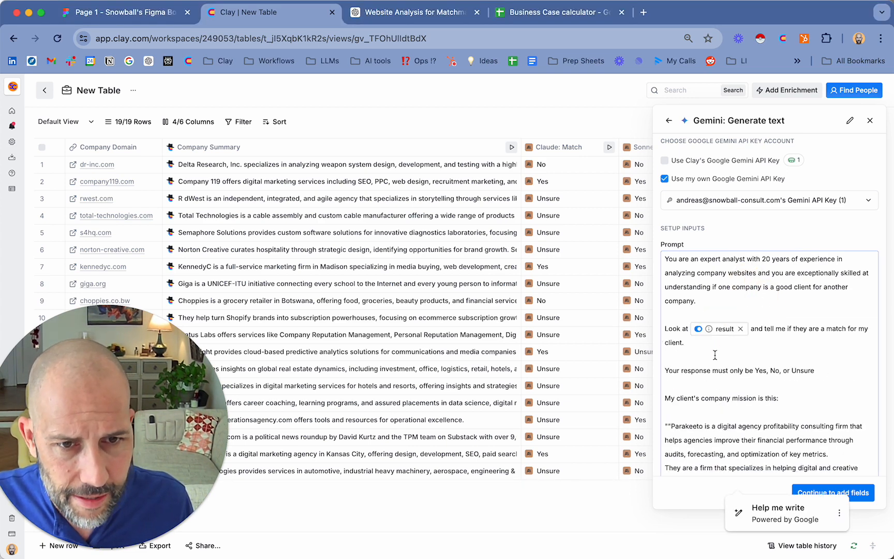
Replace the pasted result reference in the Gemini prompt with the Company Summary column's "result" field
click(735, 329)
click(740, 329)
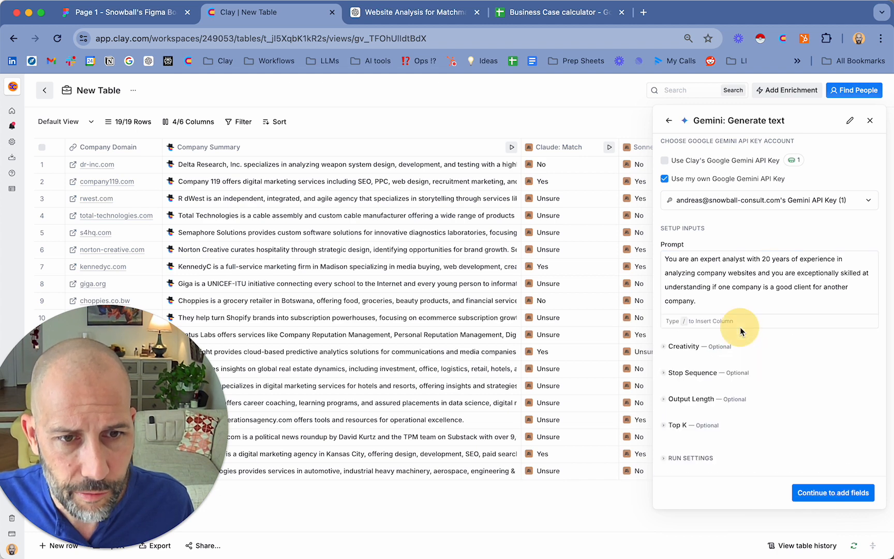
click(706, 306)
click(740, 329)
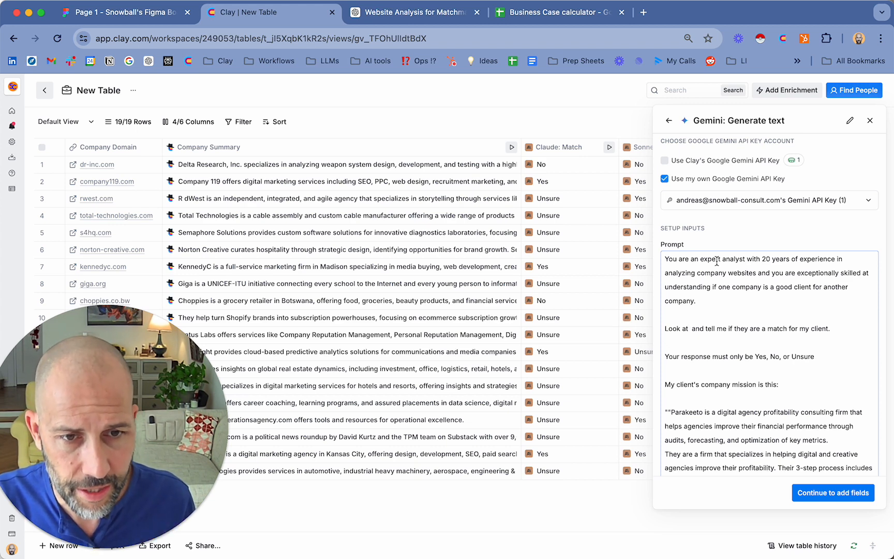
text(/)
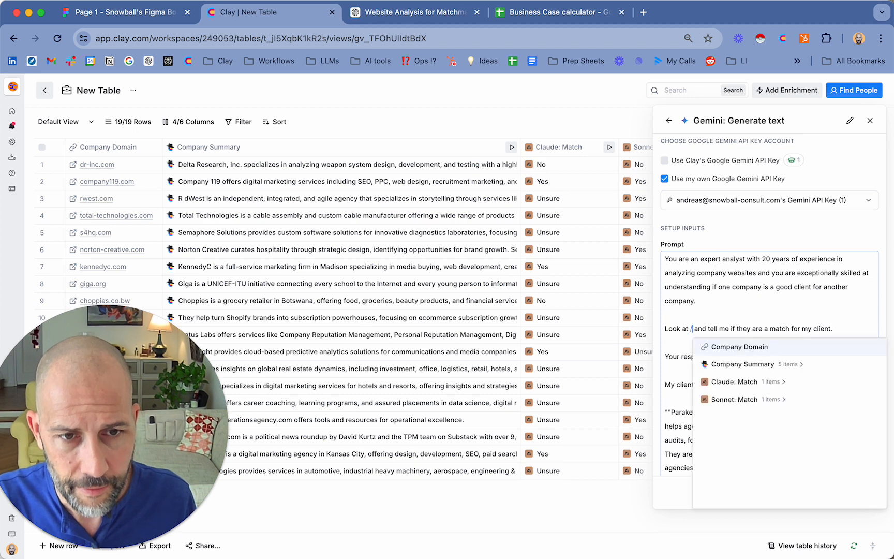
click(766, 365)
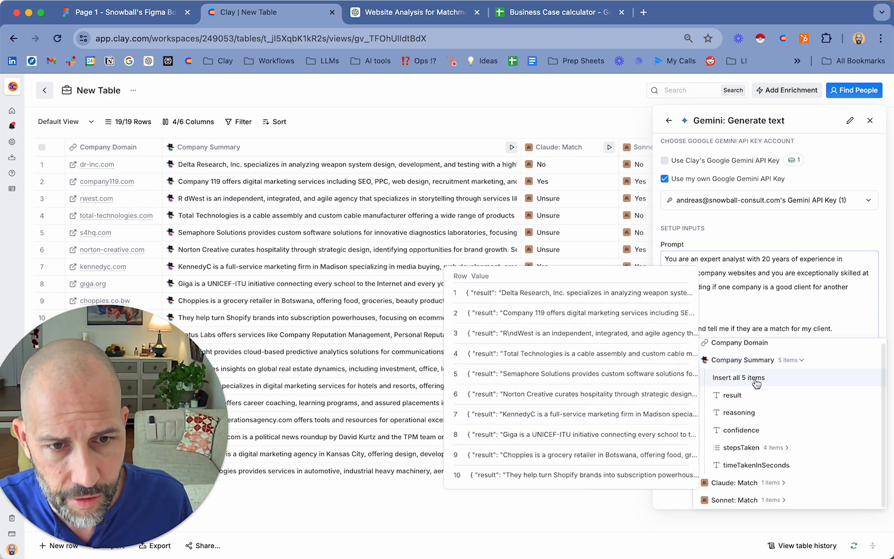
click(755, 395)
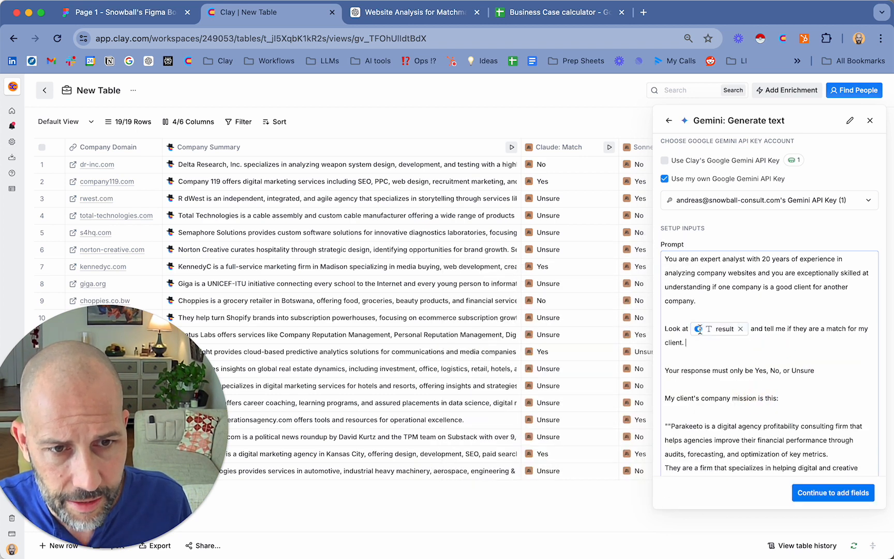
mouse_move(729, 332)
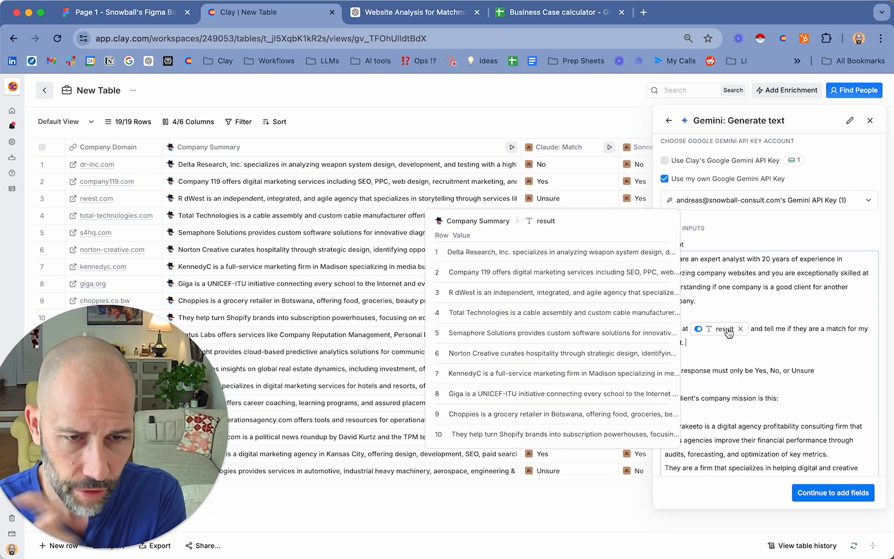
scroll(741, 359, down, 3)
scroll(741, 359, down, 2)
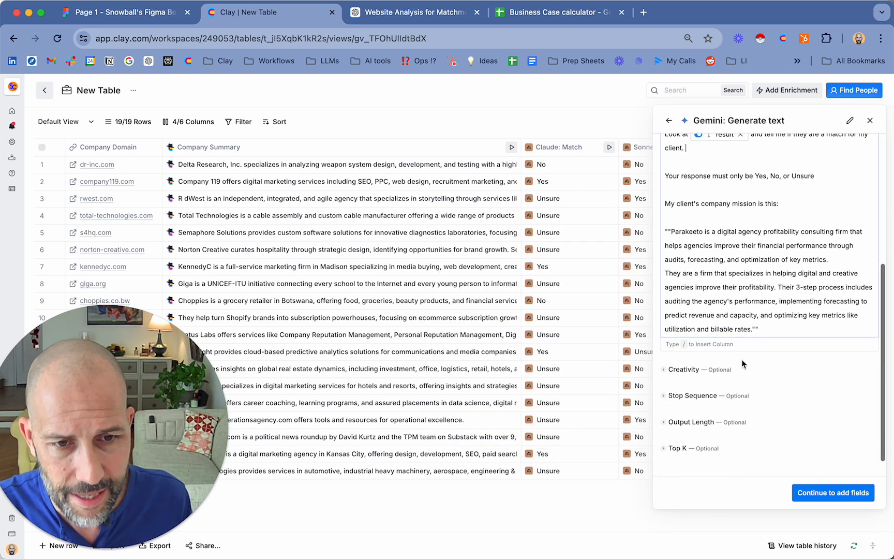
scroll(722, 369, up, 5)
Set the Gemini column's Creativity option to 0.0
click(683, 345)
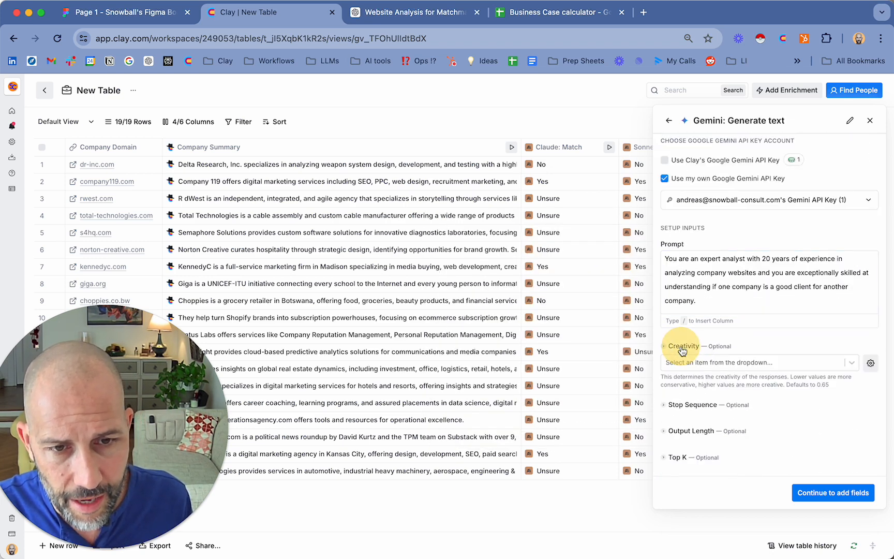
click(718, 369)
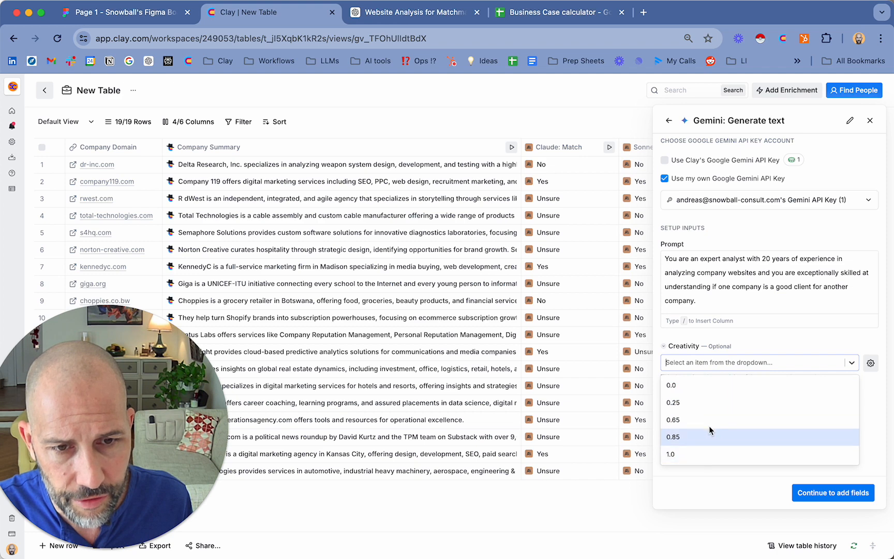
click(699, 386)
scroll(730, 383, down, 1)
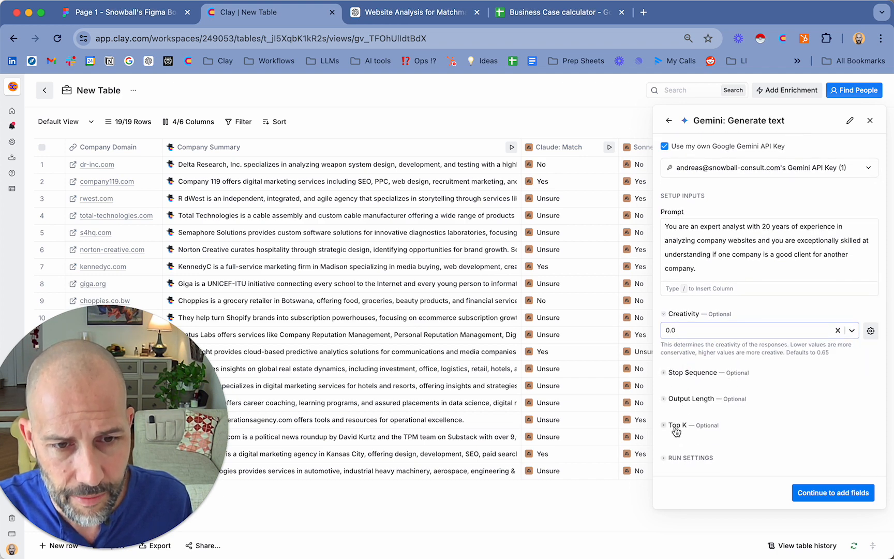
Continue without adding the Response data column, then save and run the Gemini integration on all 19 rows in the view
click(826, 494)
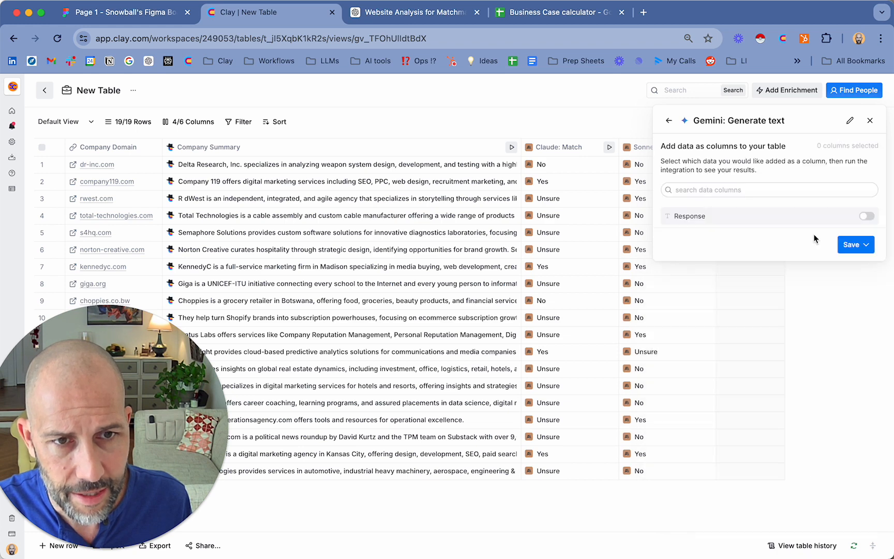
click(863, 245)
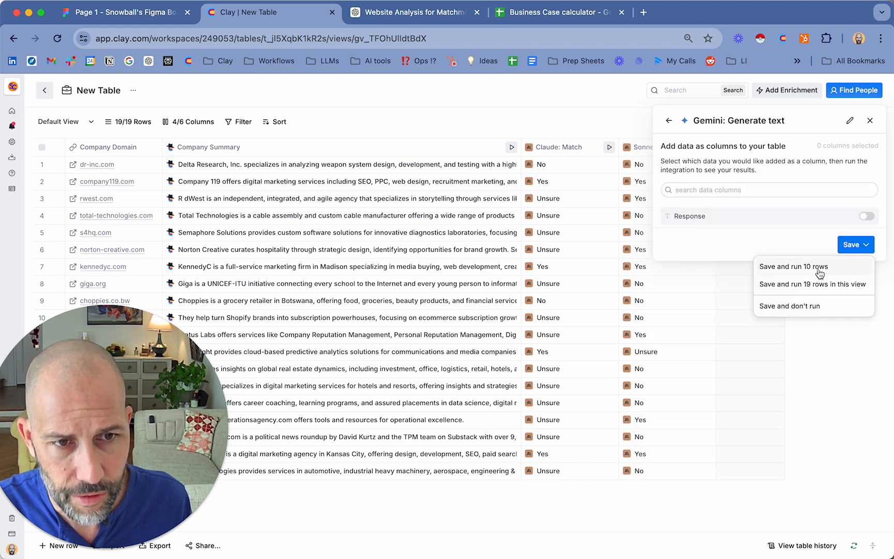
click(823, 288)
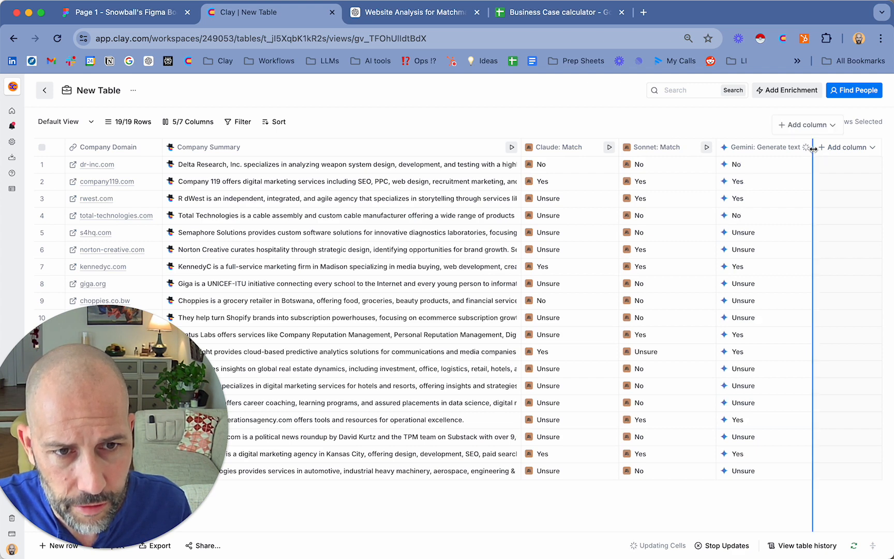
Narrow the "Gemini: Generate text" column slightly and rename it "Gemini: Match"
drag(814, 149, 803, 148)
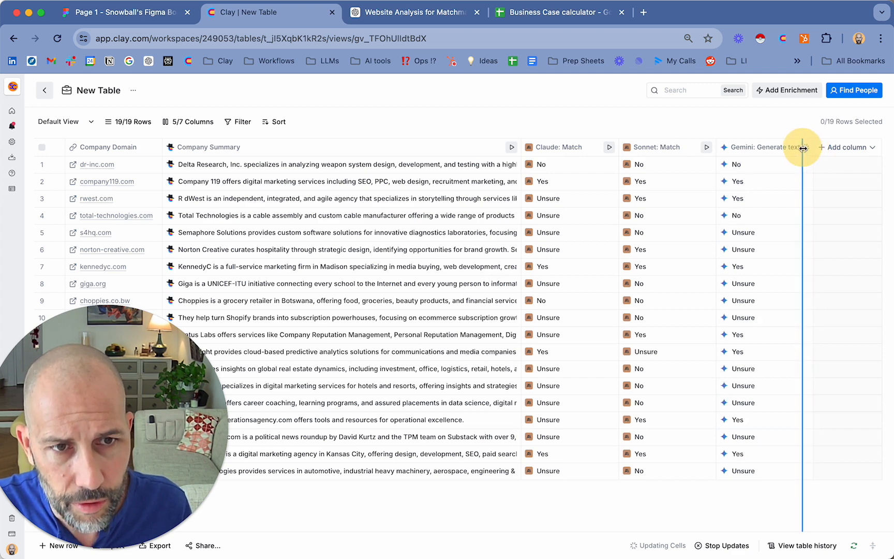
click(764, 149)
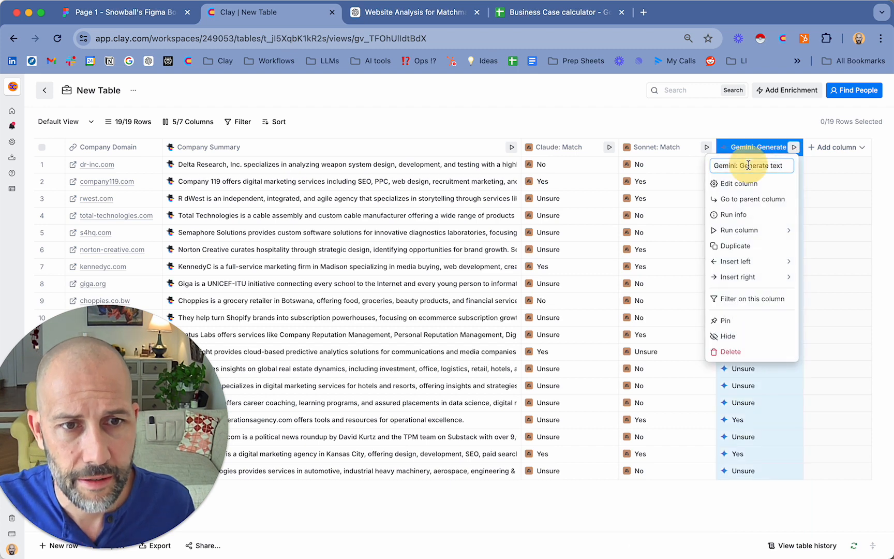
double_click(749, 165)
drag(748, 165, 782, 166)
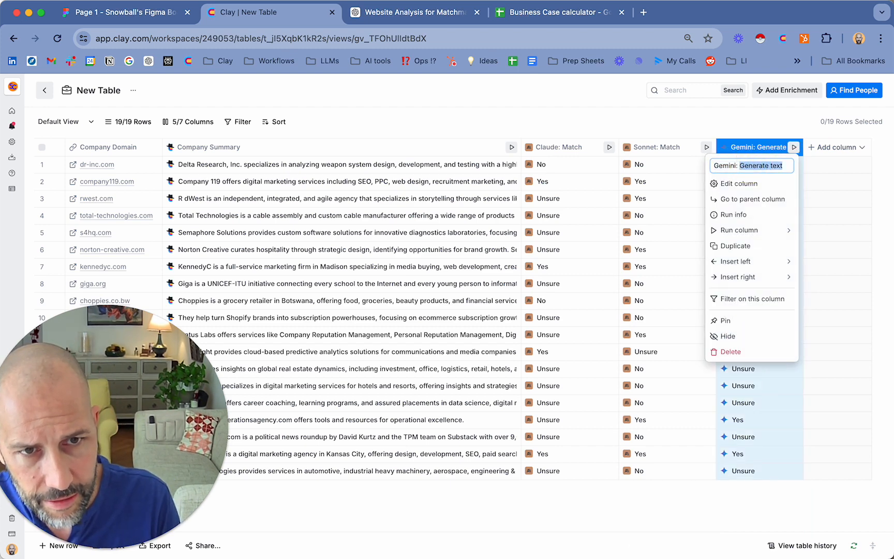
text(M)
key(BackSpace)
text(Match)
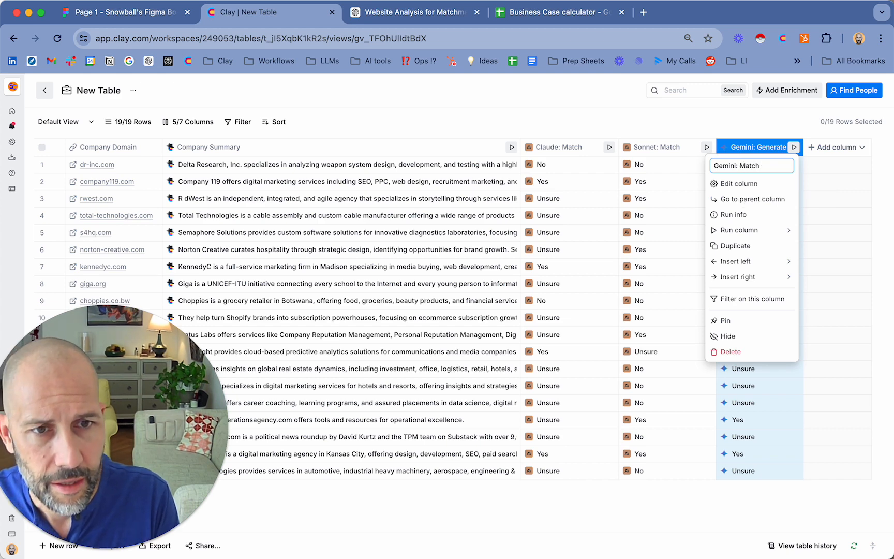
key(Return)
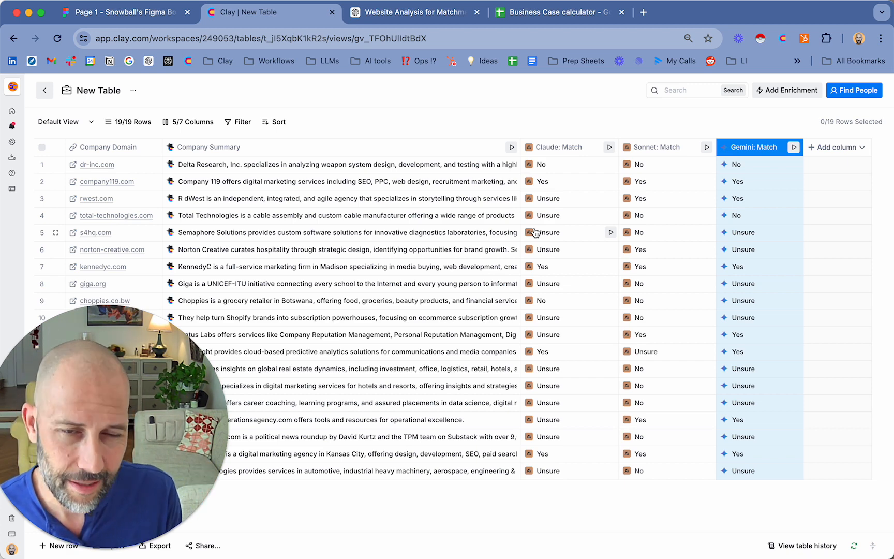
click(193, 128)
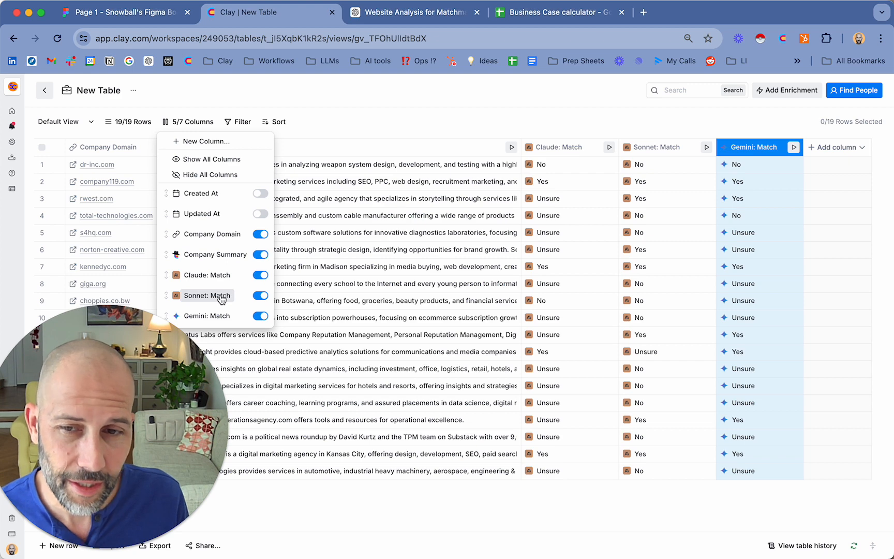
click(323, 108)
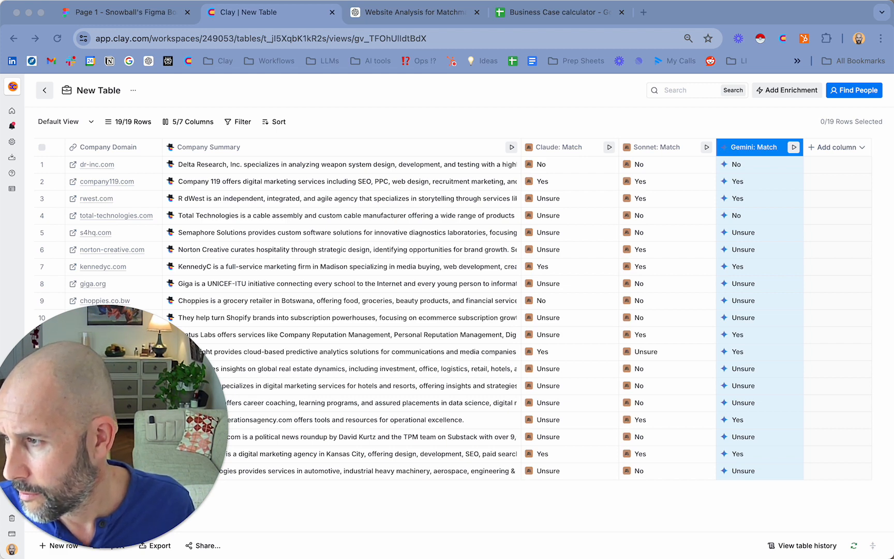
click(582, 113)
click(838, 147)
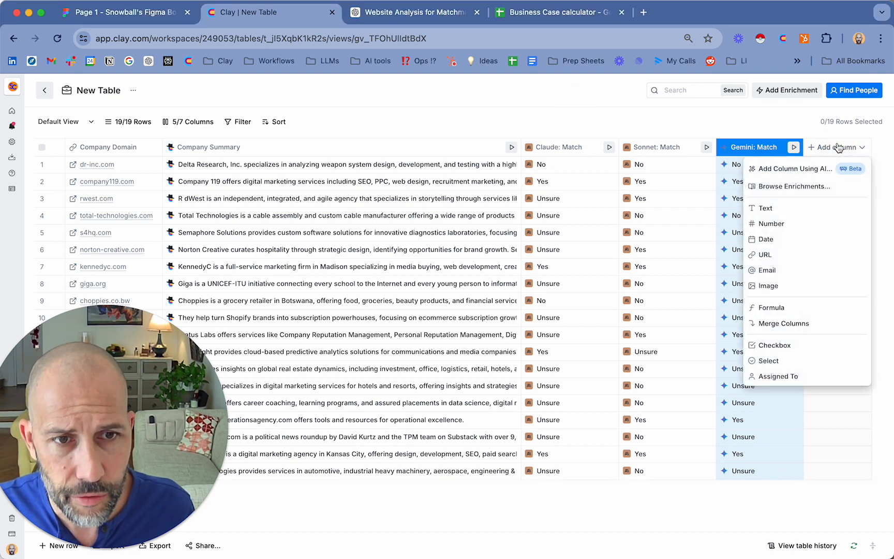
click(683, 113)
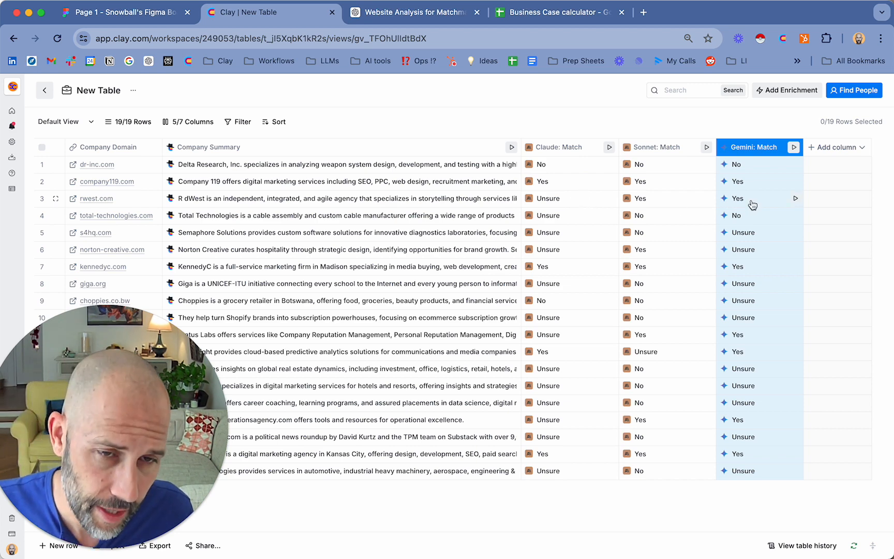
click(835, 147)
click(799, 308)
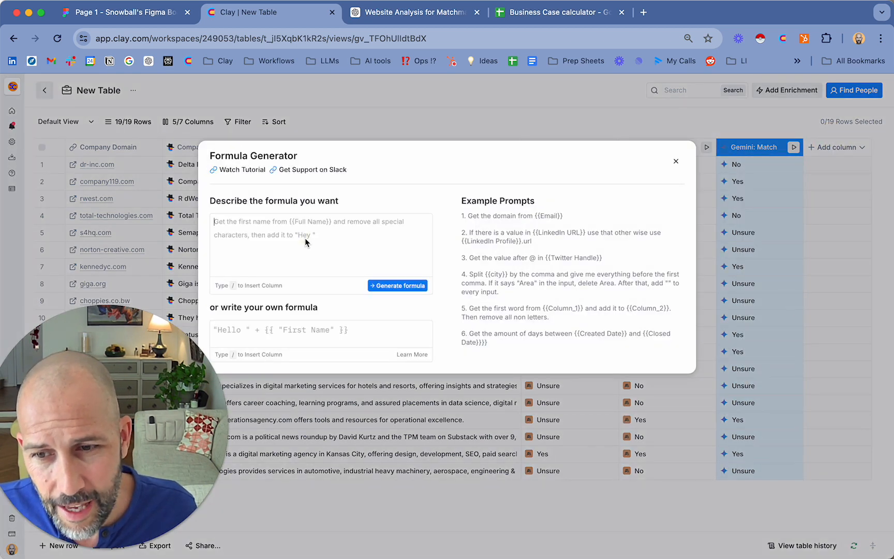
right_click(305, 238)
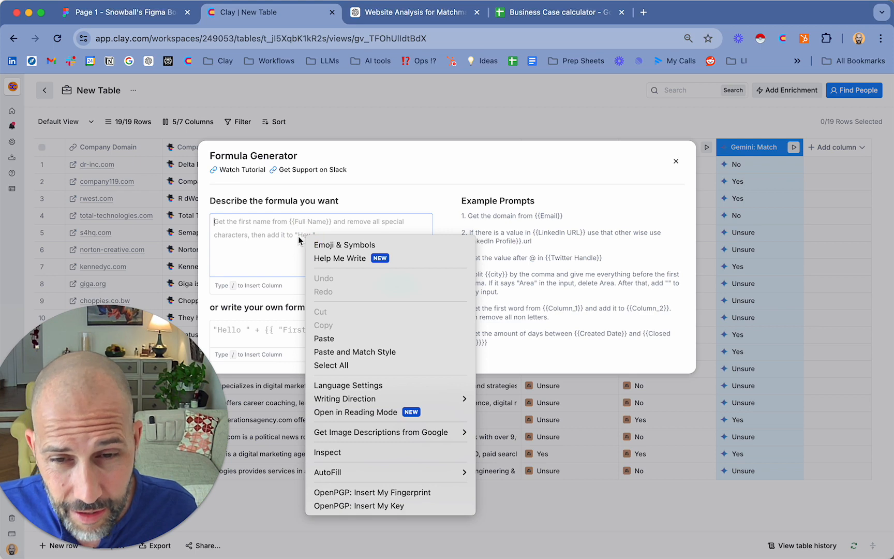
click(288, 235)
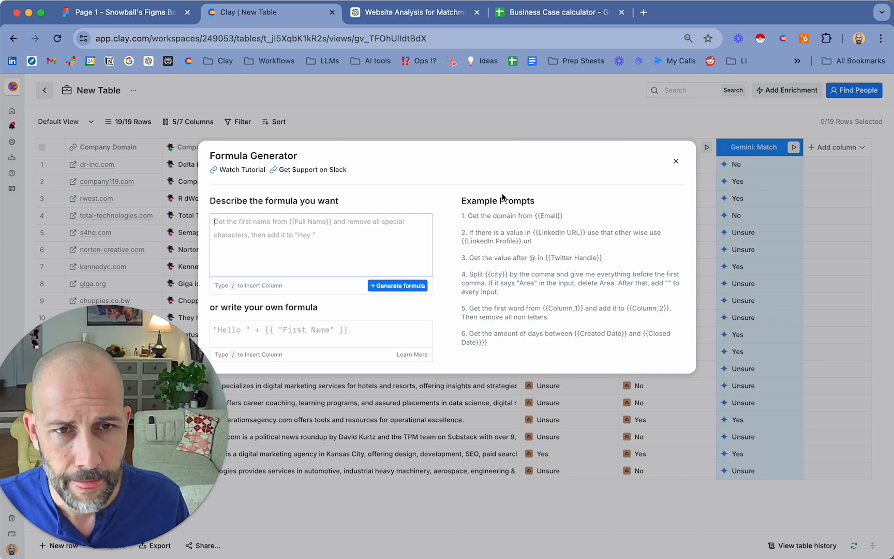
click(676, 161)
Add a formula column and begin its description with "Get" followed by the Claude: Match column's response field
click(833, 147)
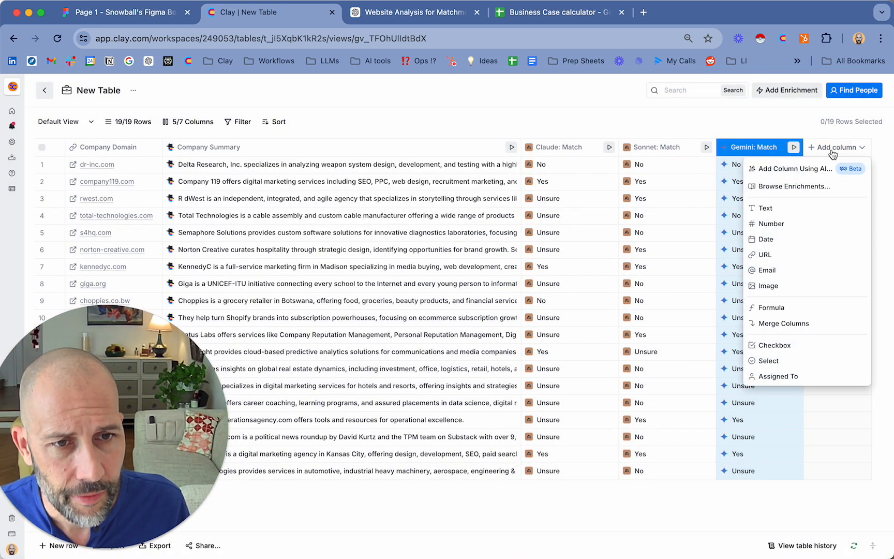
click(784, 306)
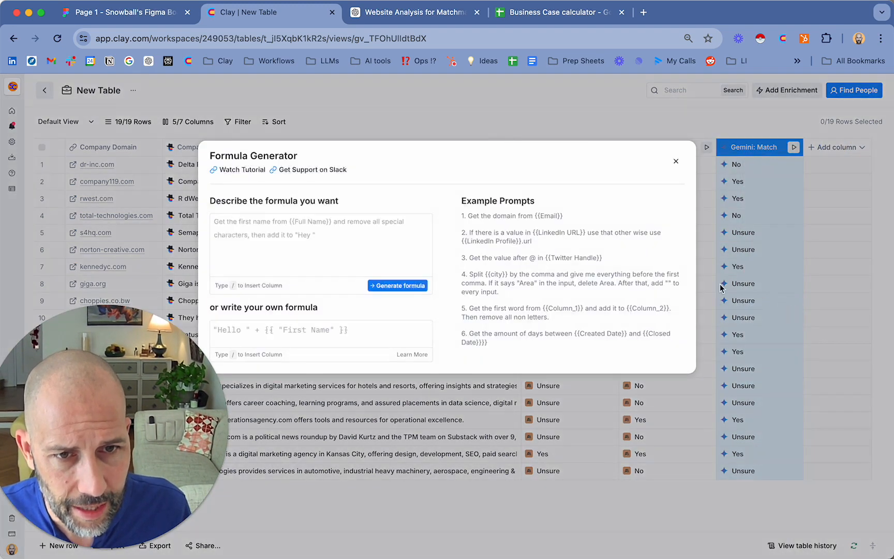
click(343, 243)
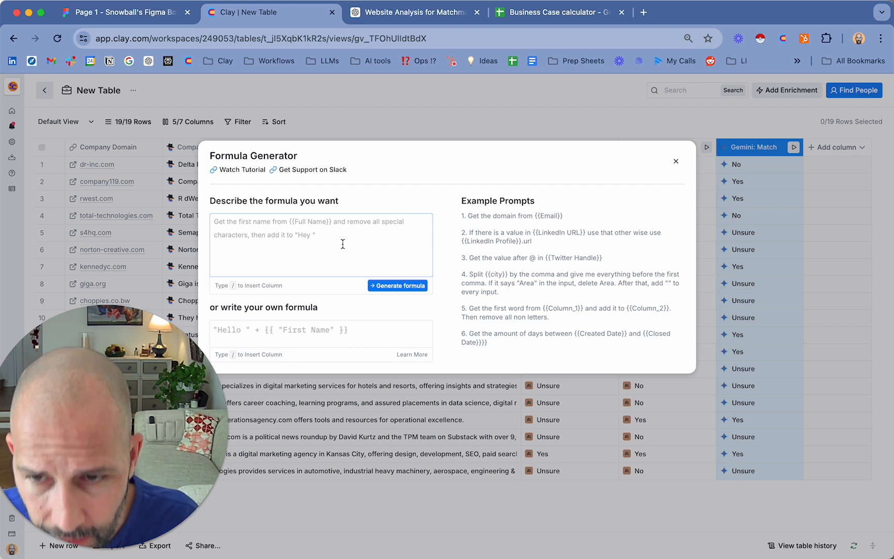
text(Get )
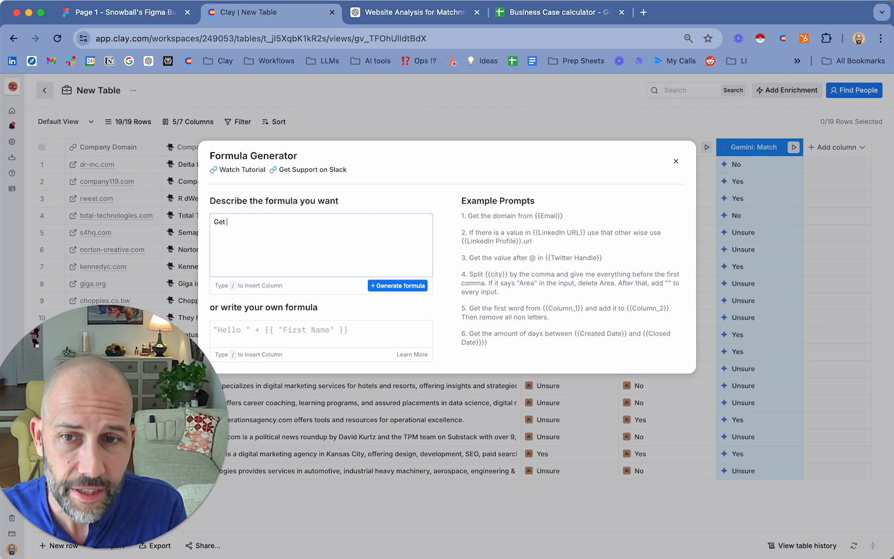
text(/)
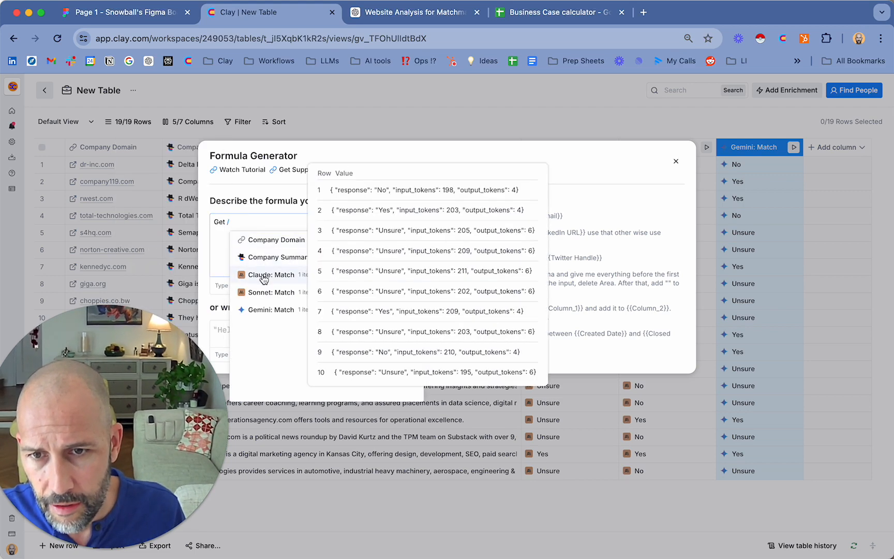
click(265, 276)
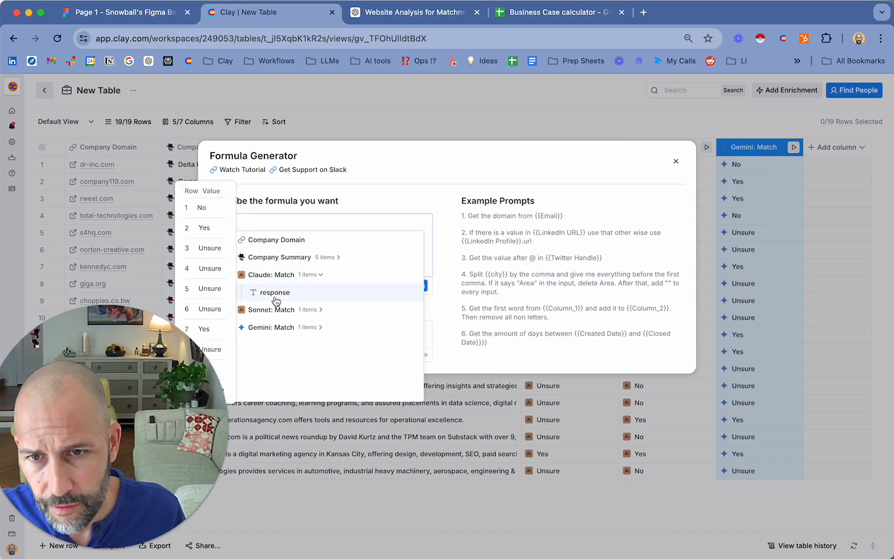
click(275, 292)
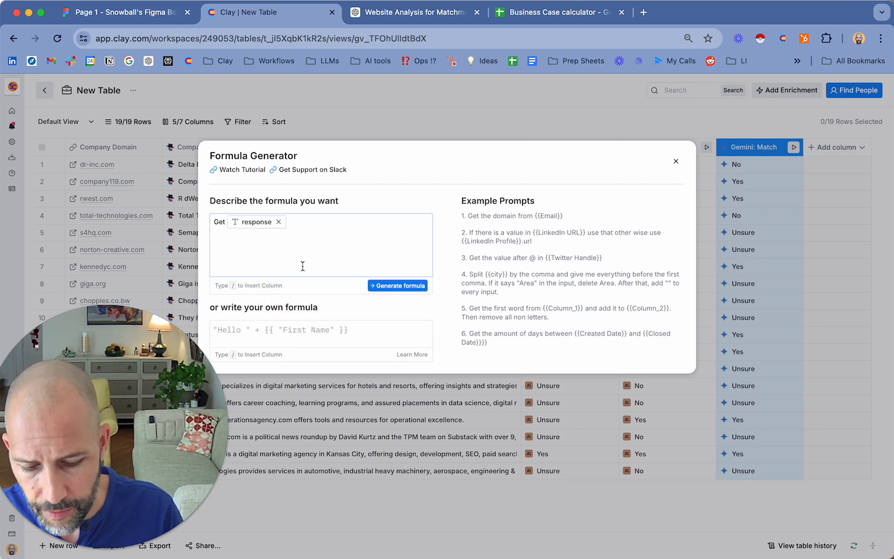
Add a comma and the Sonnet: Match column's response field to the formula description
text(,)
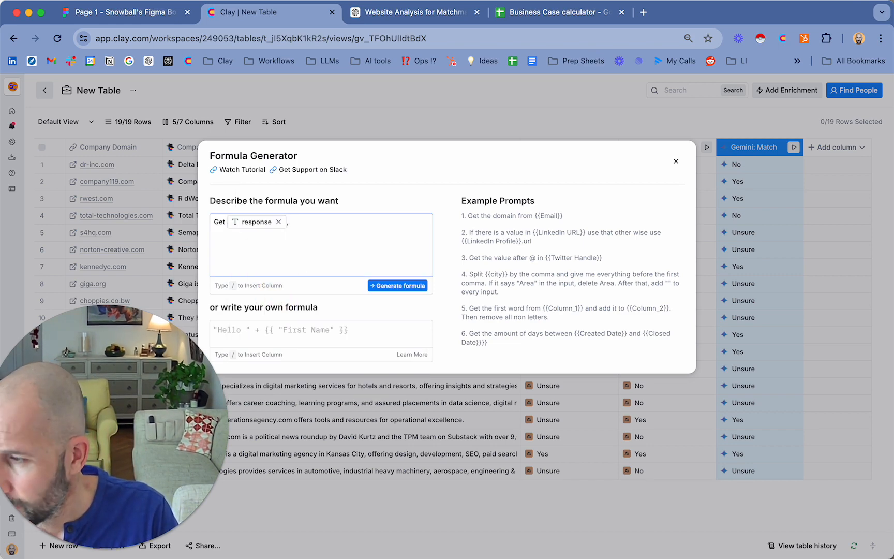
text( /)
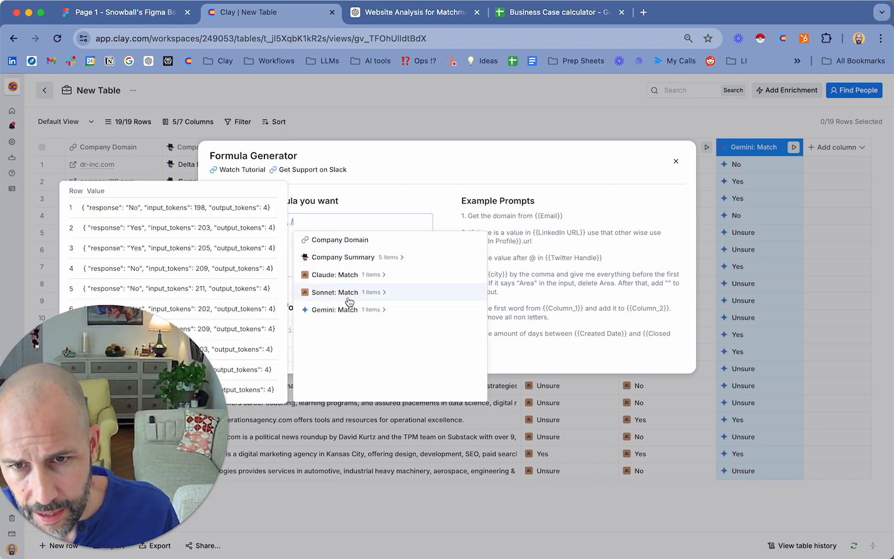
mouse_move(368, 309)
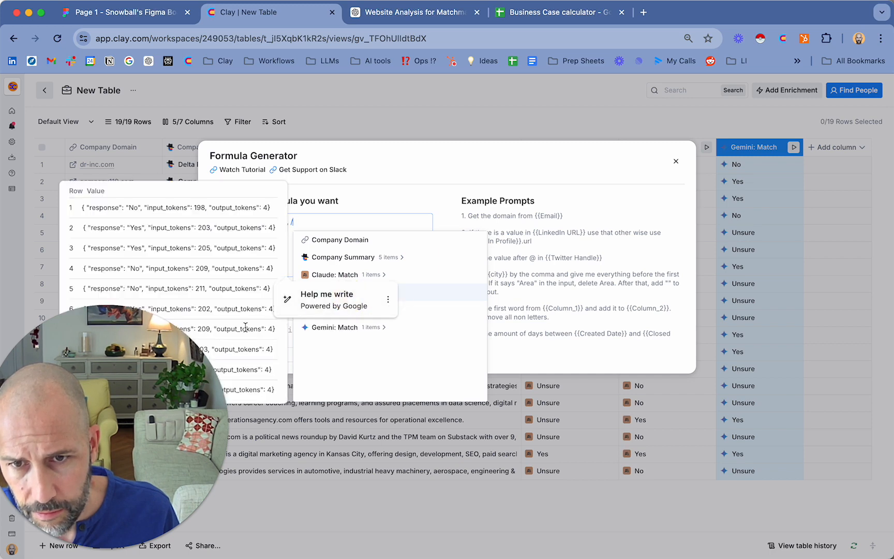
click(373, 292)
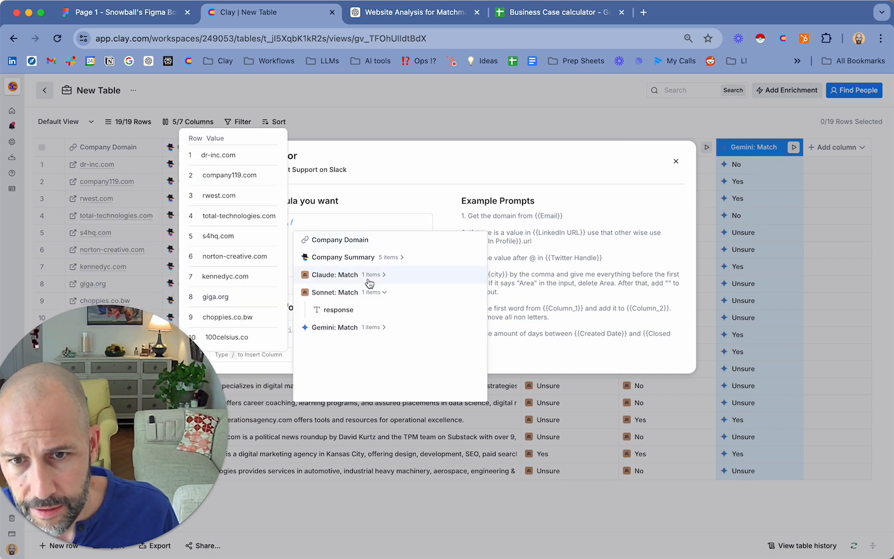
click(340, 309)
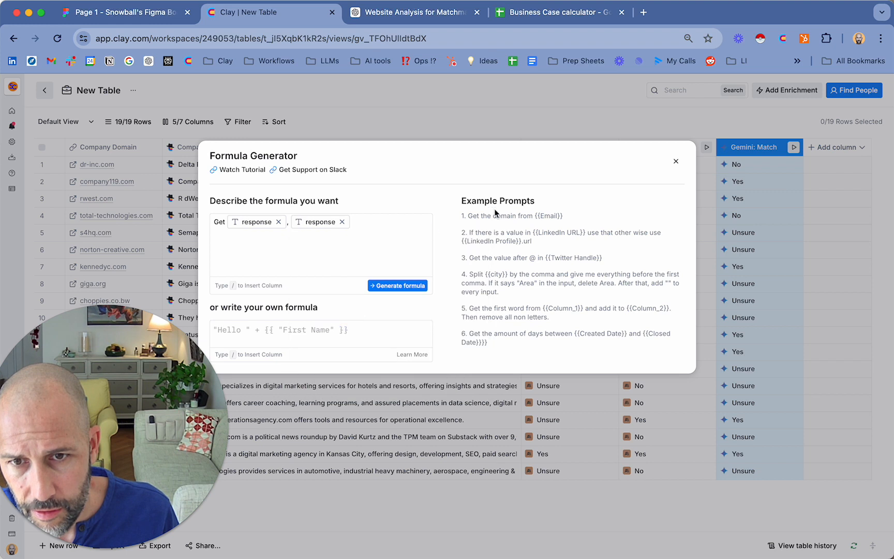
Disable the "Help me write" suggestion and add the Gemini: Match column's response field, after a comma, to the formula description
text(,)
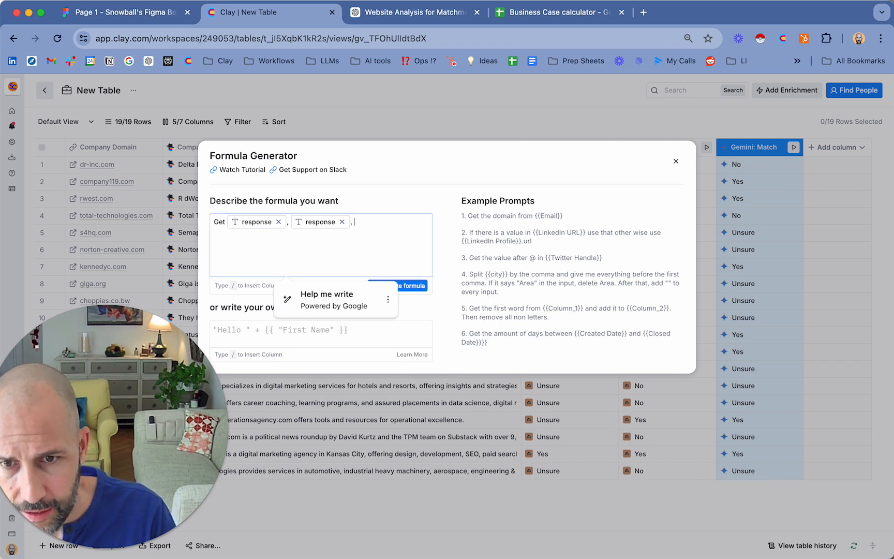
click(388, 299)
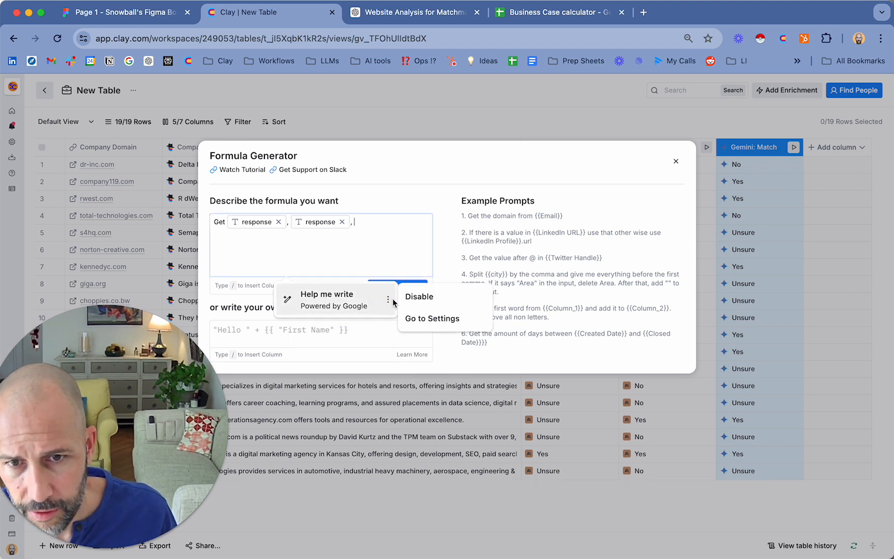
click(432, 304)
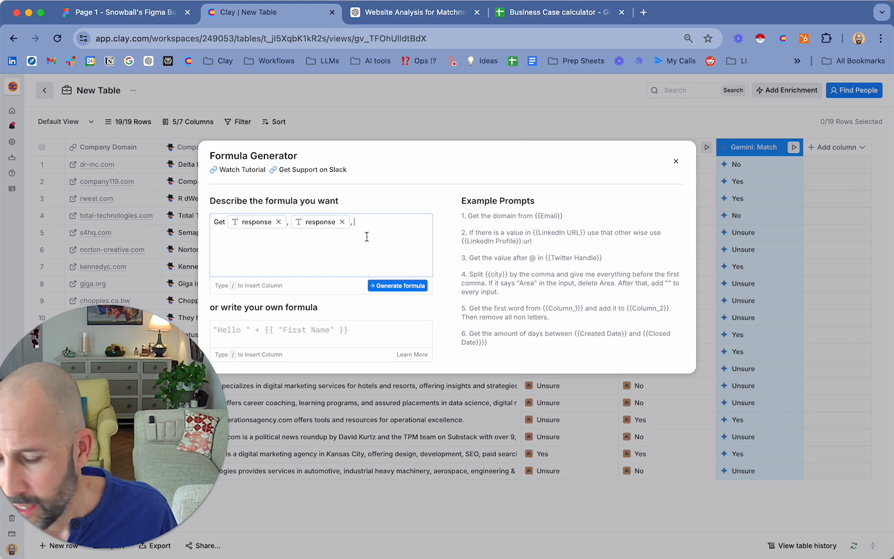
text(/)
click(435, 313)
click(413, 329)
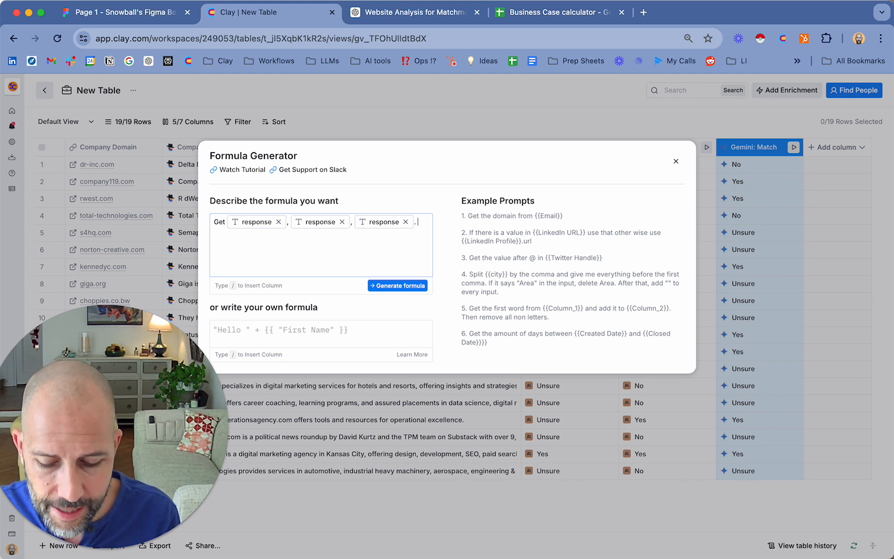
Add "If any two or more responses are the same, print that. If answer would be blank say No." without a period after the fields
text(If any two or more responses are the same, print that. If answer would be blank say No.)
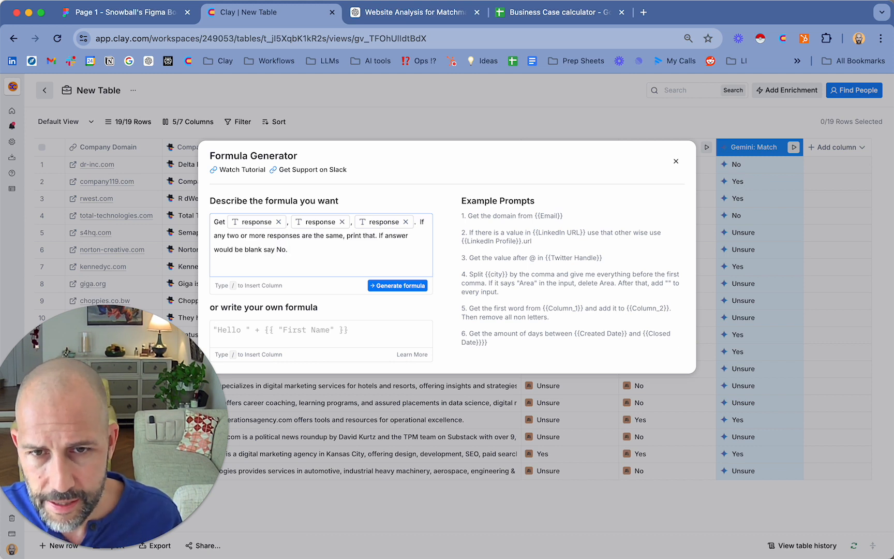
click(417, 221)
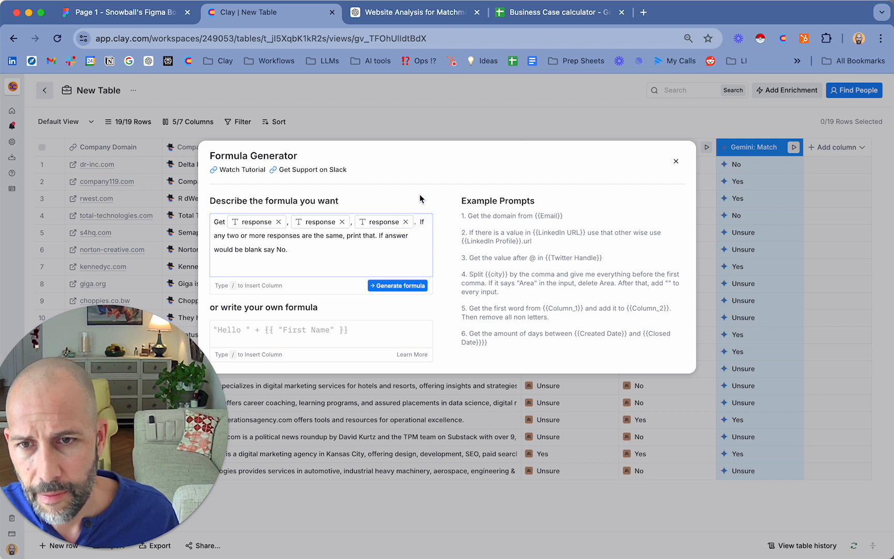
key(BackSpace)
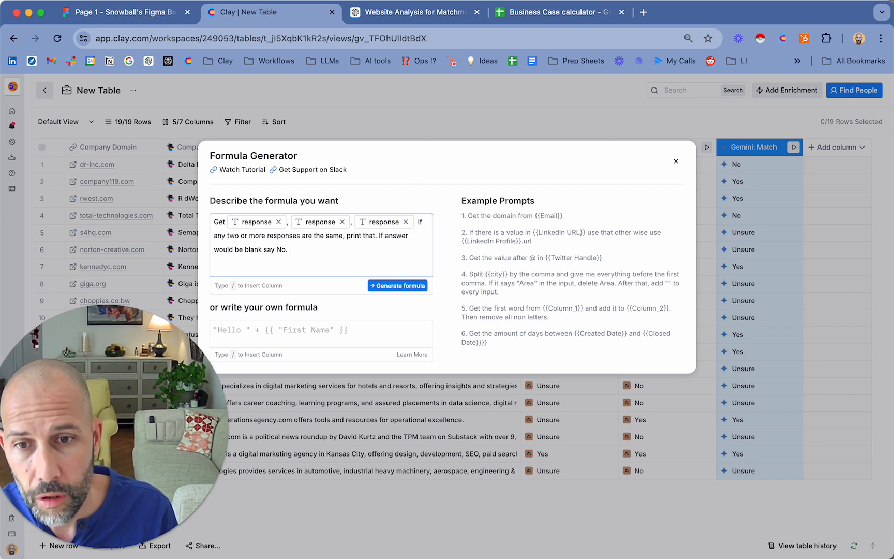
Reword the formula description, replacing "print" with "output" and inserting "the" before "answer"
double_click(357, 237)
text(outout)
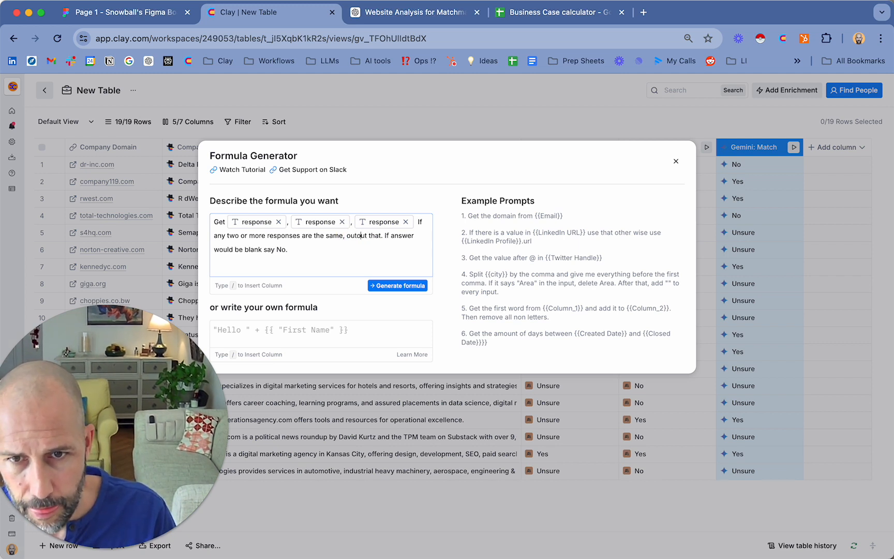
text(p)
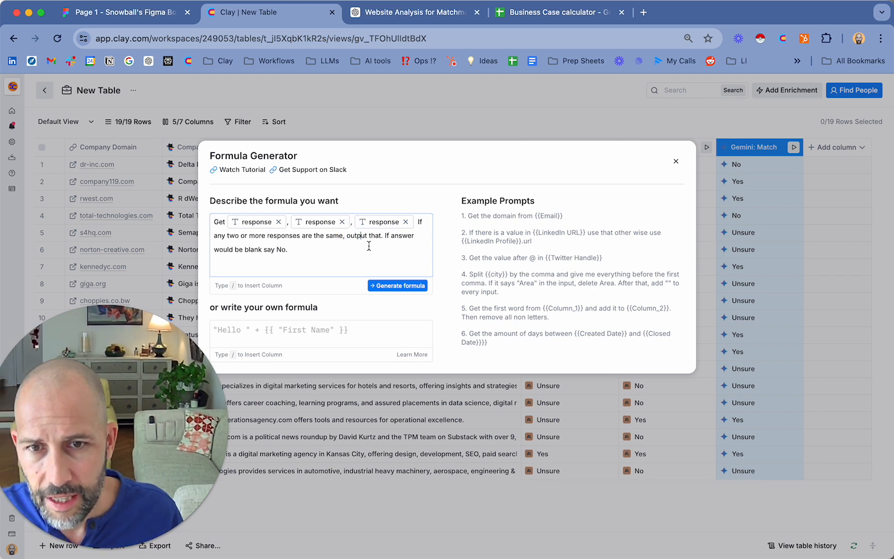
click(389, 236)
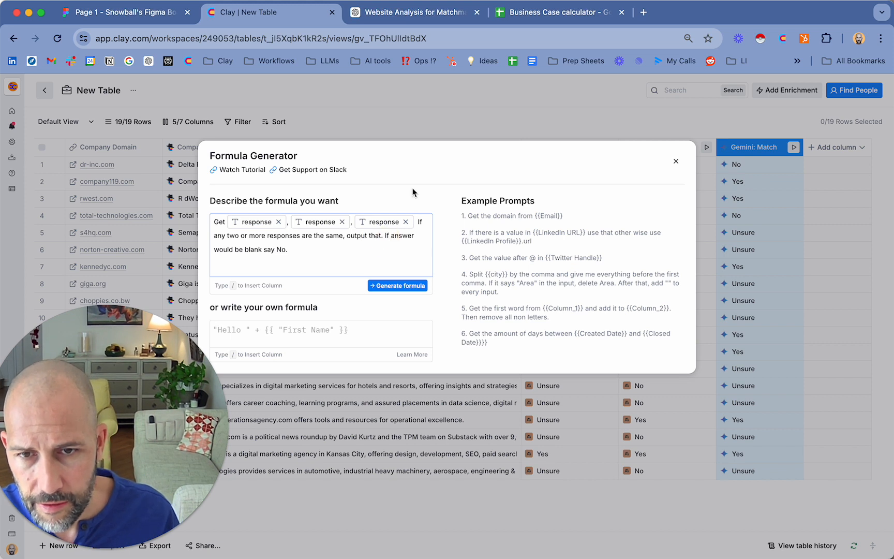
text(the)
click(339, 261)
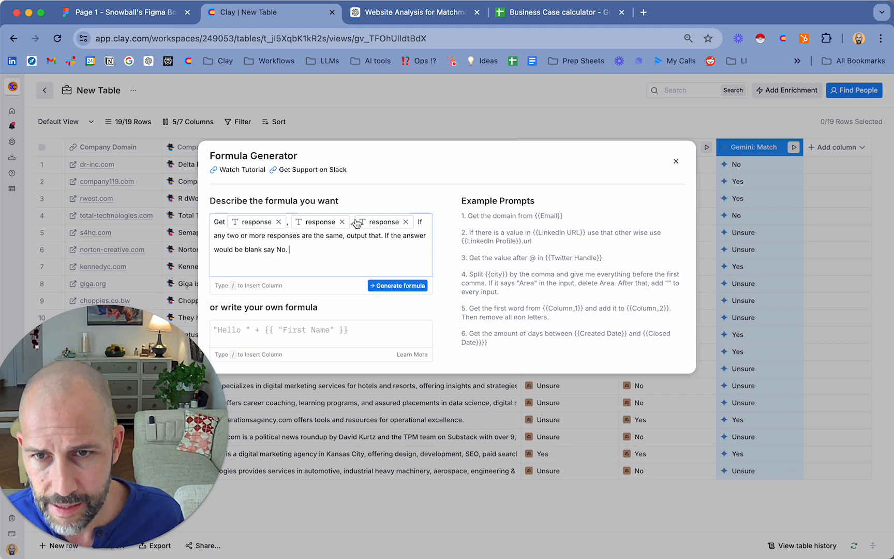
Generate the formula, check its sample outputs against the three match responses, and save it as correct
mouse_move(280, 224)
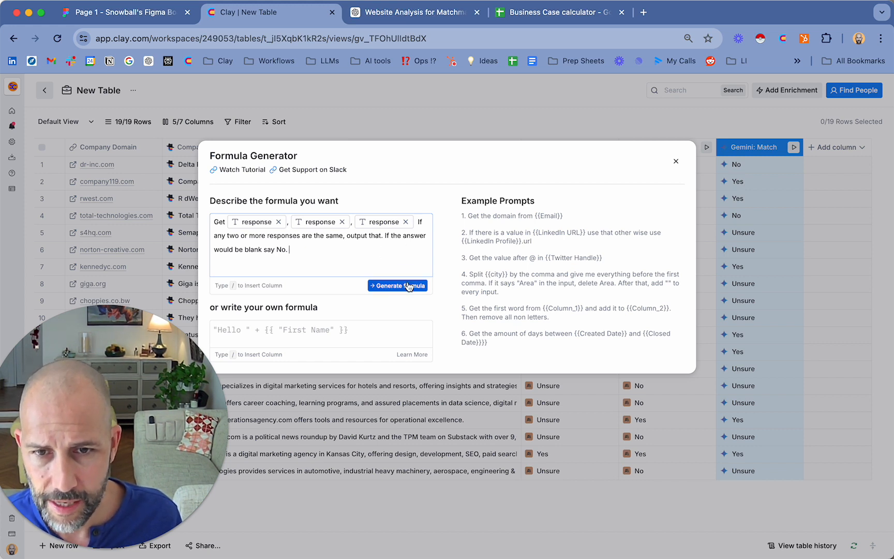
click(408, 285)
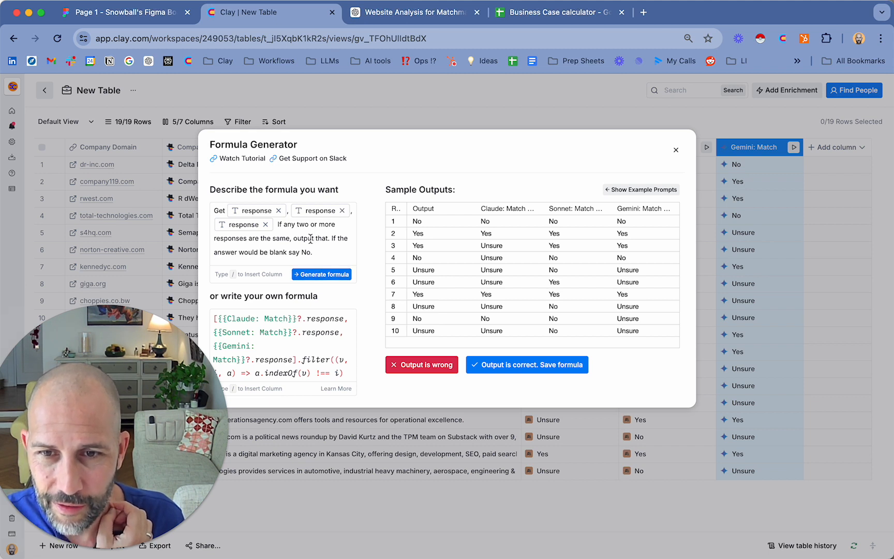
drag(271, 239, 296, 238)
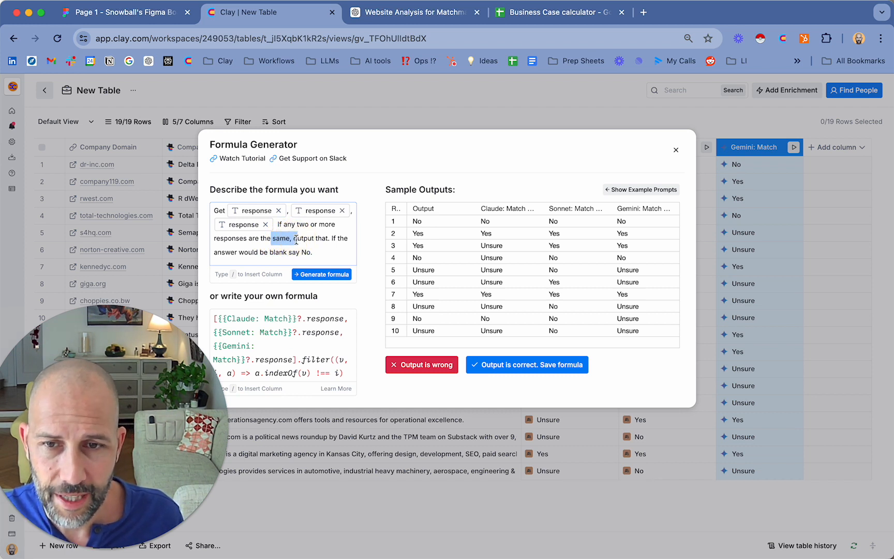
mouse_move(316, 211)
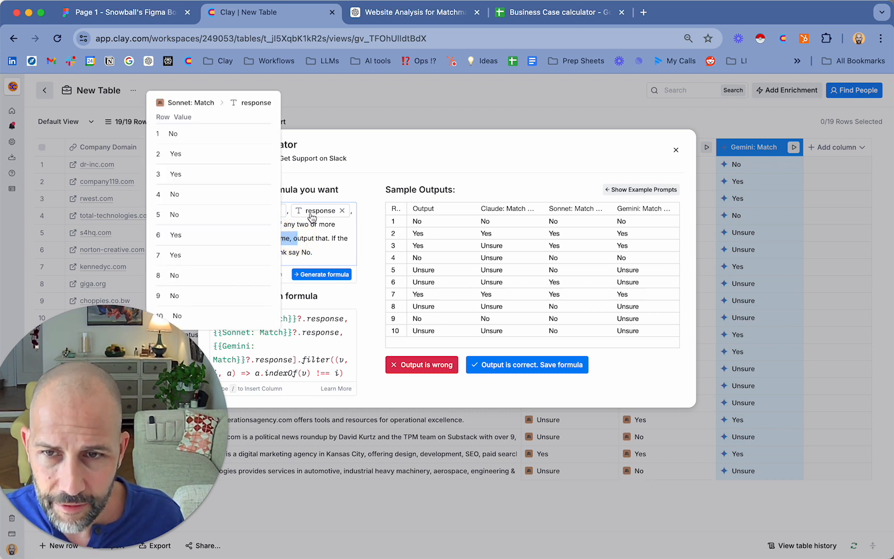
drag(166, 174, 184, 178)
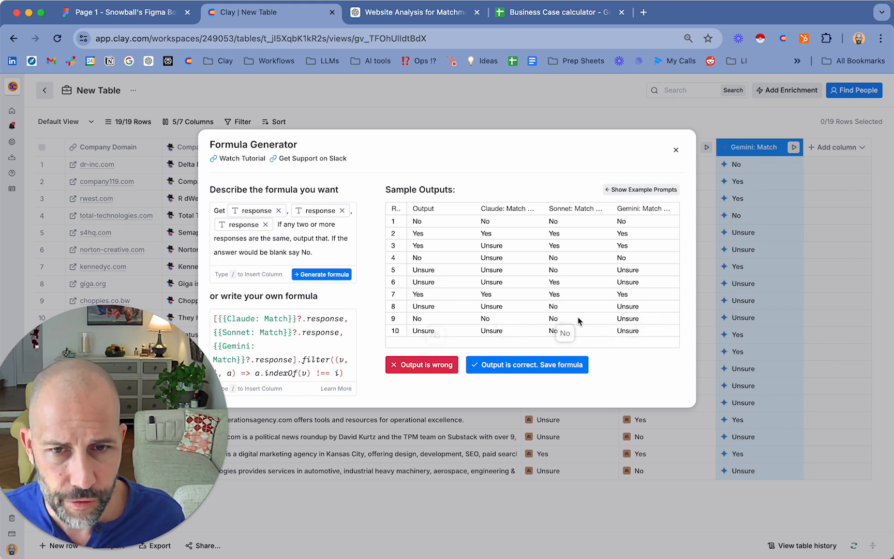
click(518, 365)
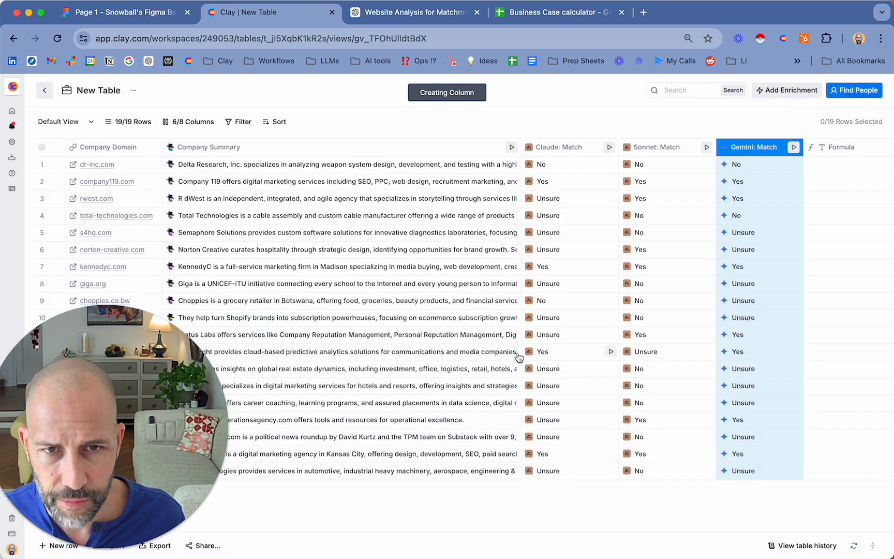
Rename the new Consensus Response formula column to "Qualified"
scroll(776, 232, right, 2)
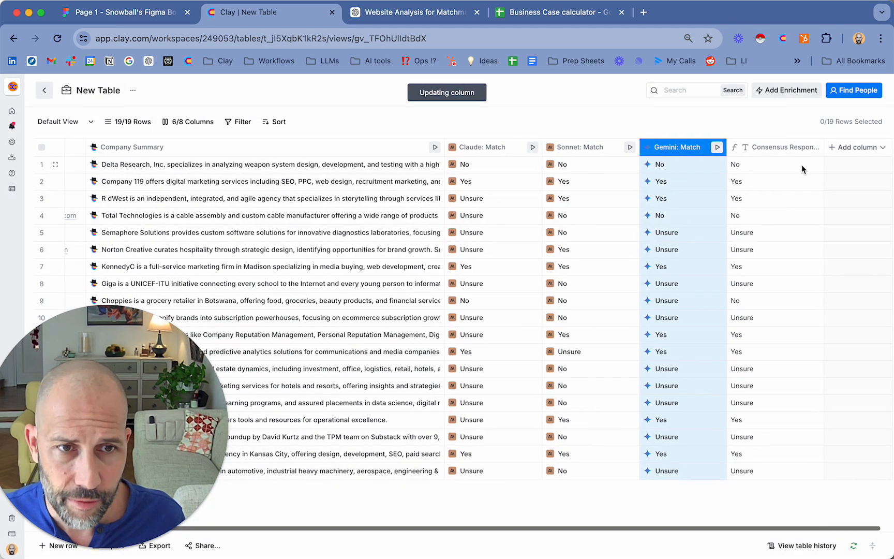
click(785, 149)
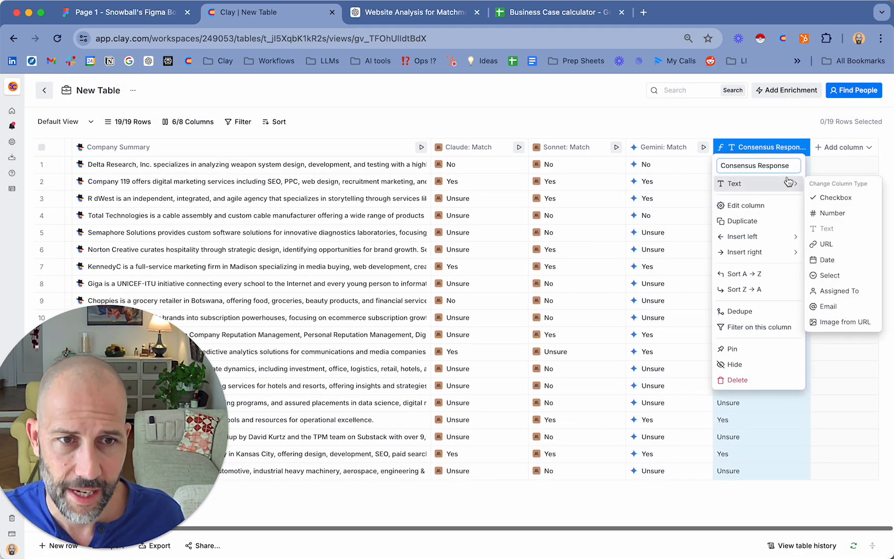
click(743, 119)
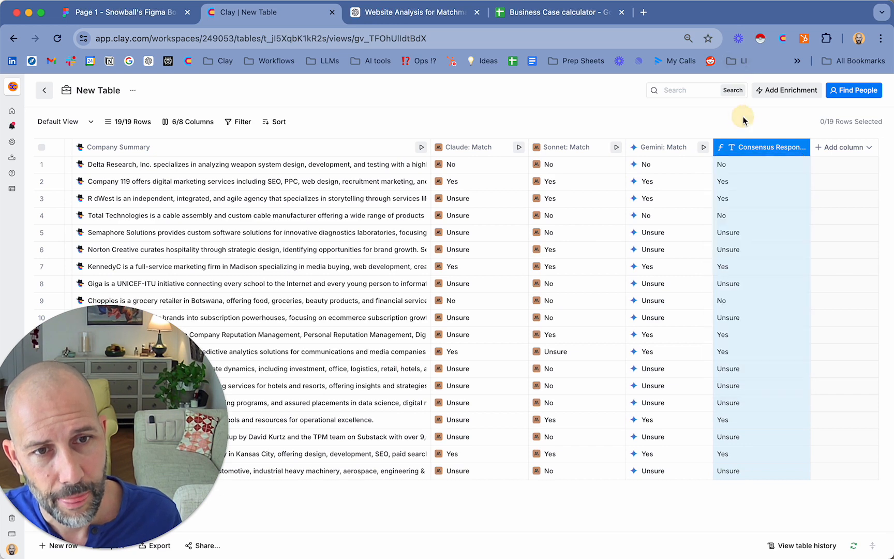
click(750, 149)
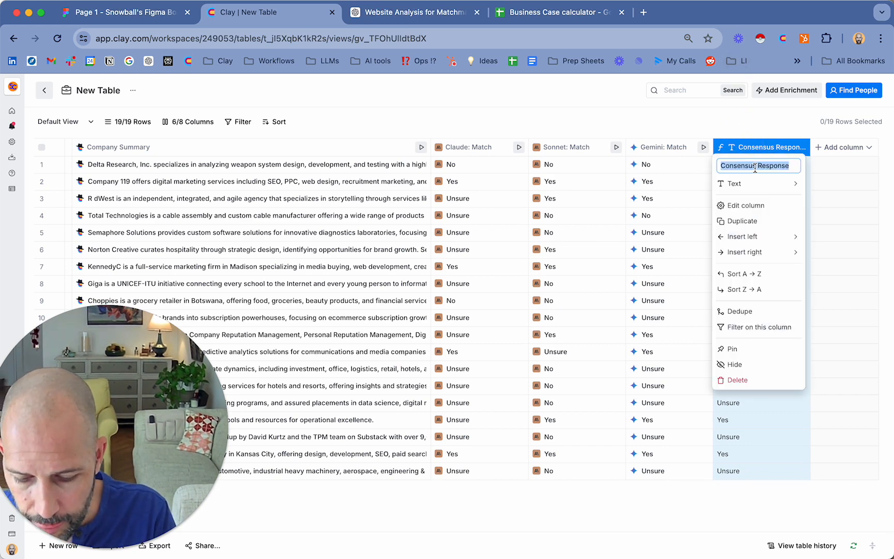
text(Qualifie)
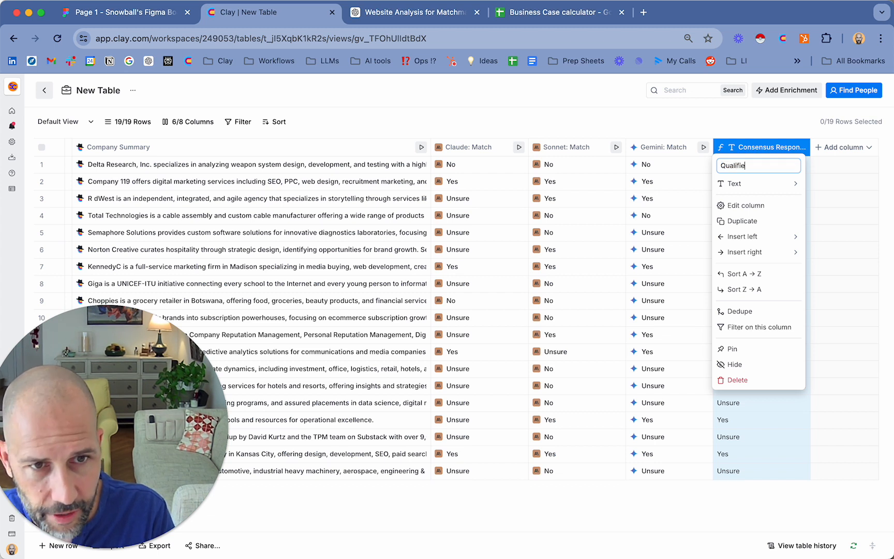
text(d)
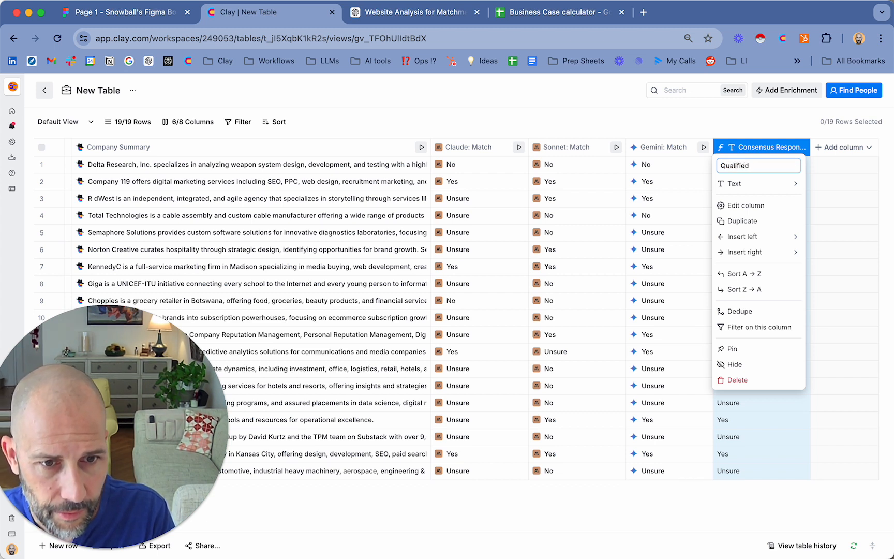
key(Return)
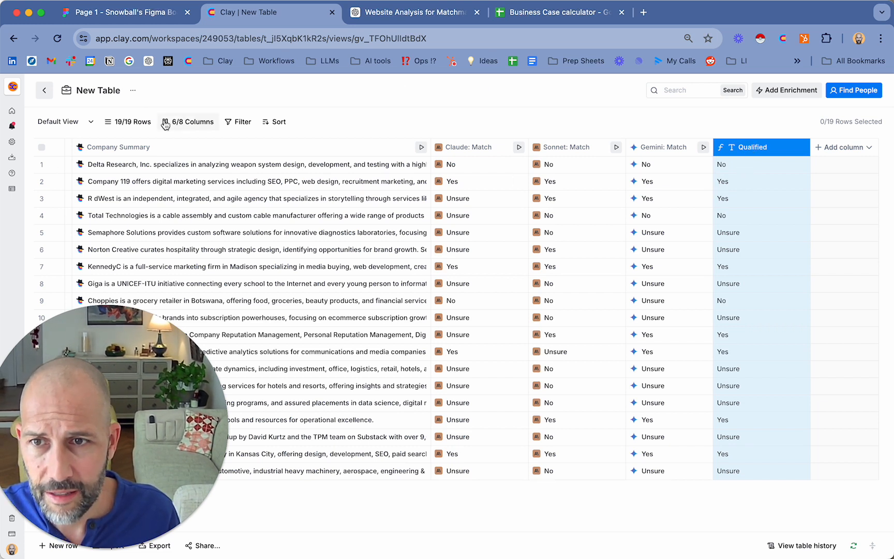
Duplicate the Default View and rename the copy "Clean View"
click(91, 123)
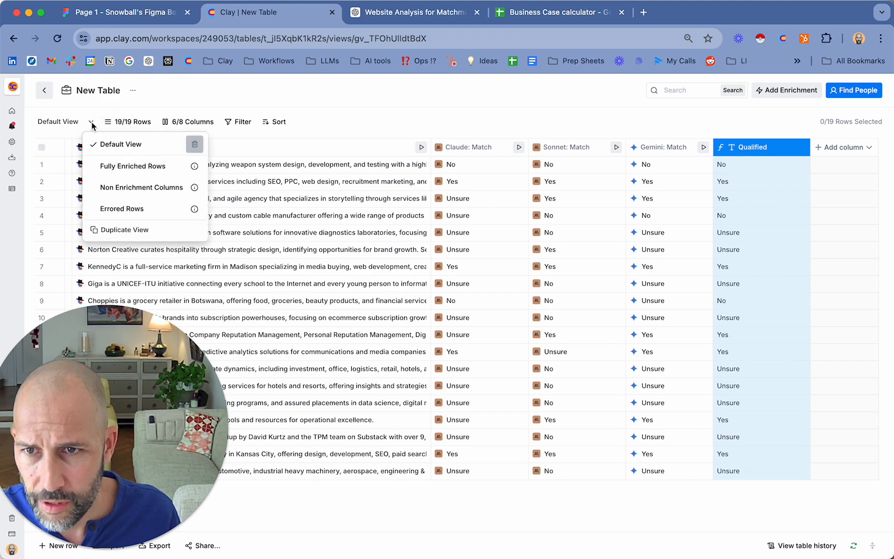
click(125, 230)
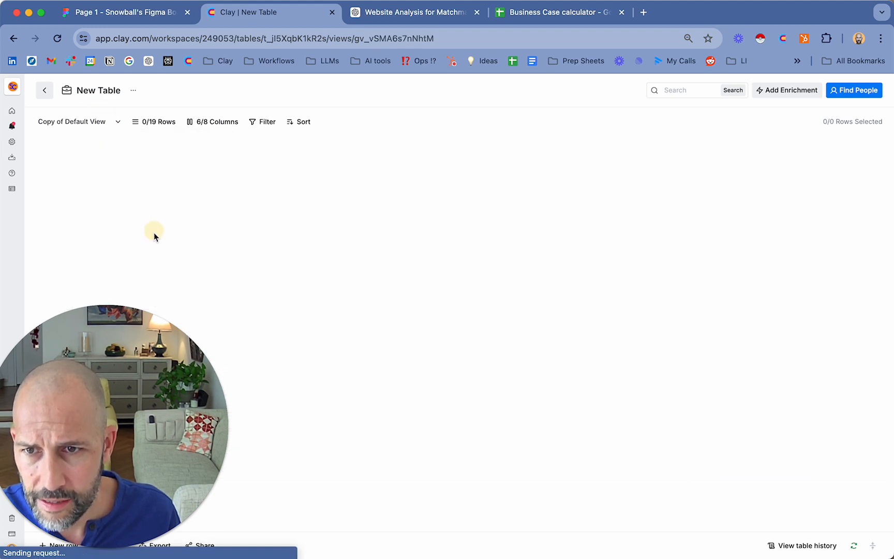
drag(128, 406, 748, 392)
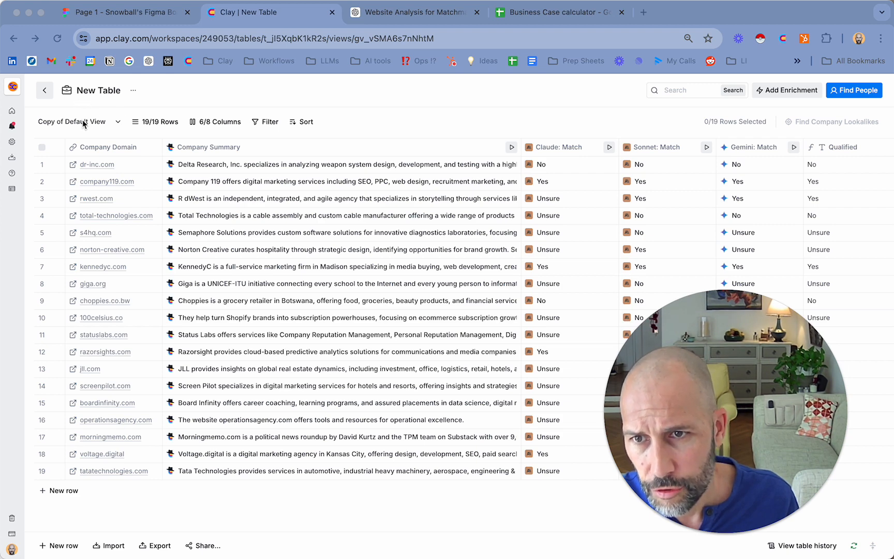
click(86, 121)
double_click(87, 121)
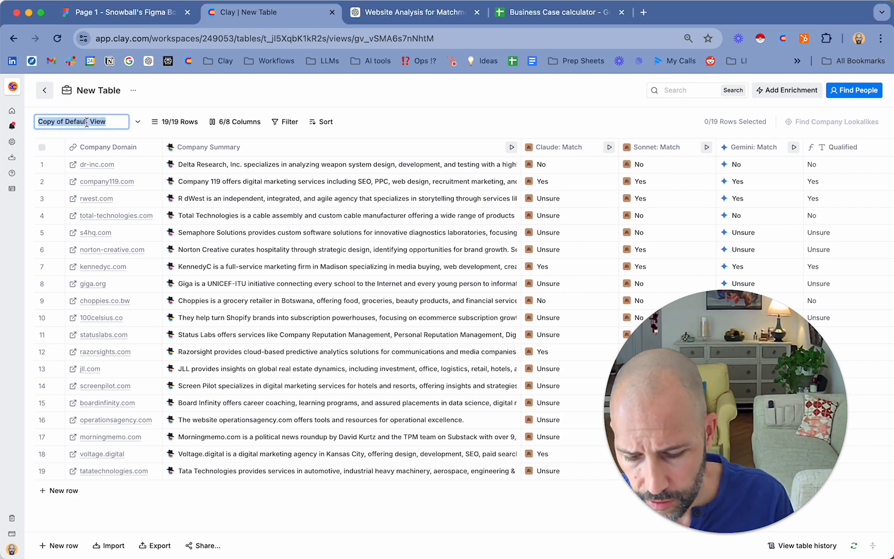
text(Clean V)
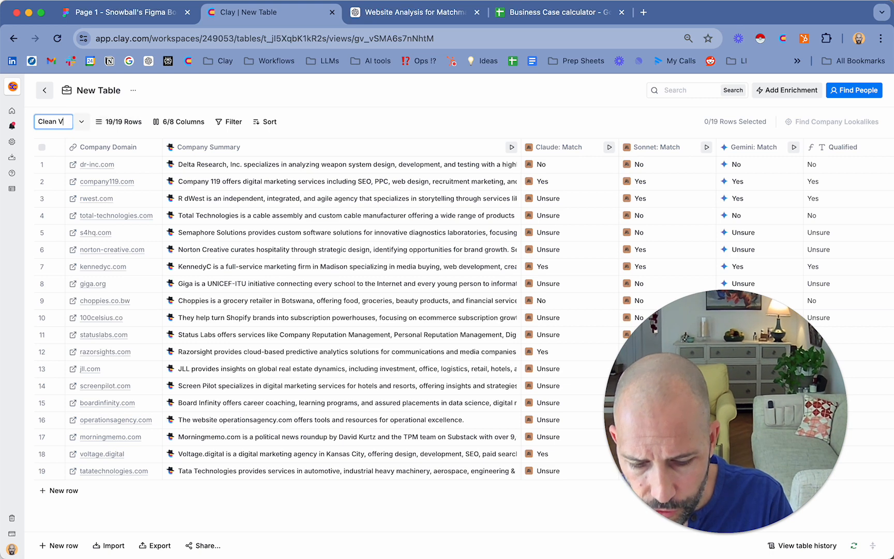
text(iew)
key(Return)
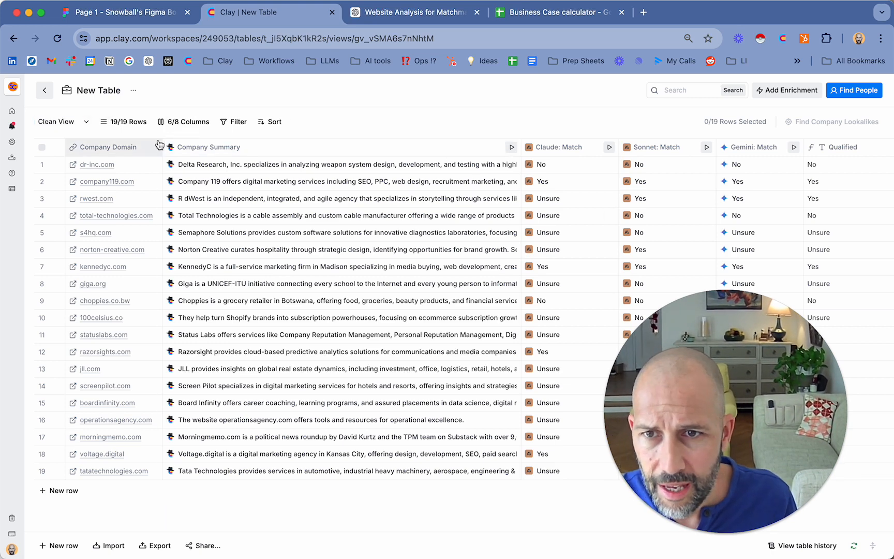
Hide the Company Summary, Claude: Match, Sonnet: Match and Gemini: Match columns in the Clean View
click(187, 124)
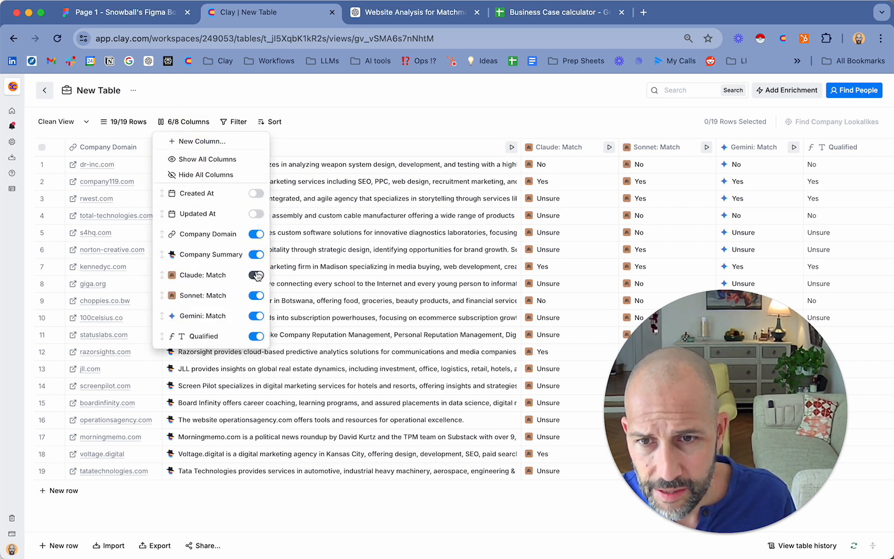
click(256, 254)
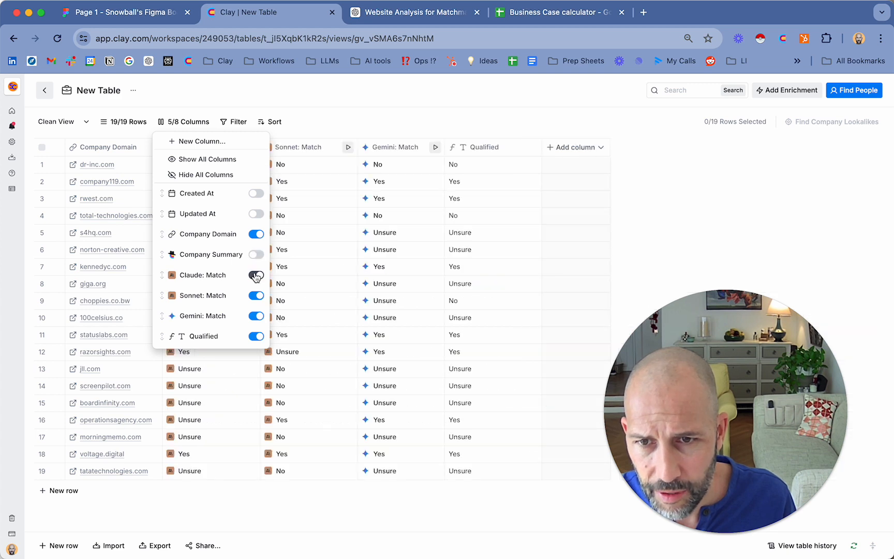
click(256, 275)
click(256, 296)
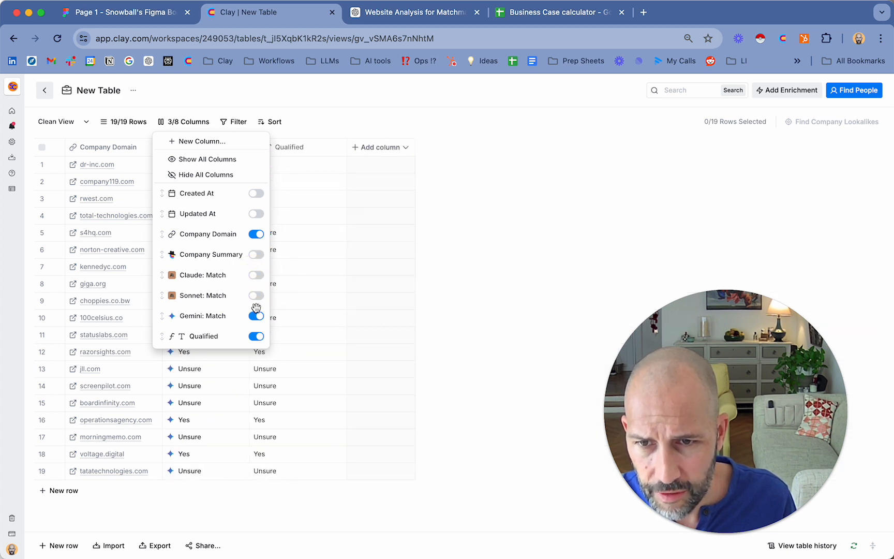
click(256, 315)
click(493, 226)
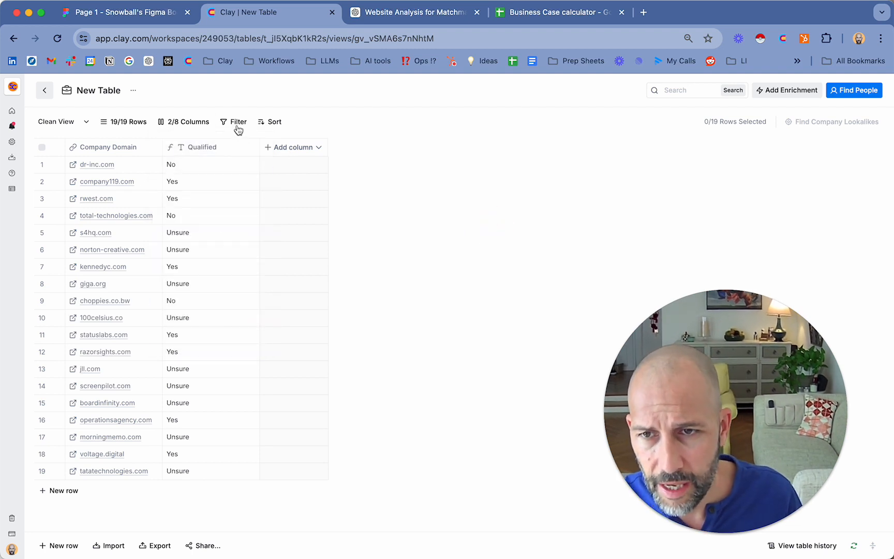
drag(694, 364, 660, 370)
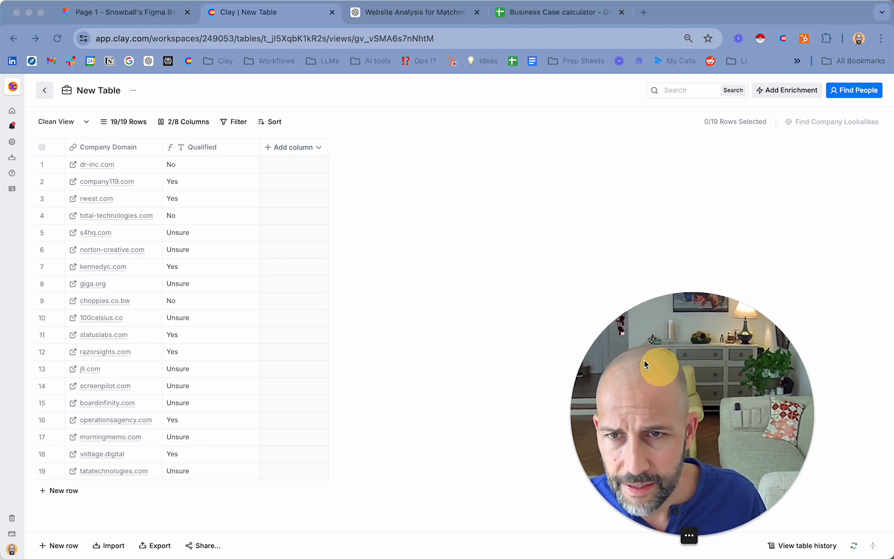
click(415, 181)
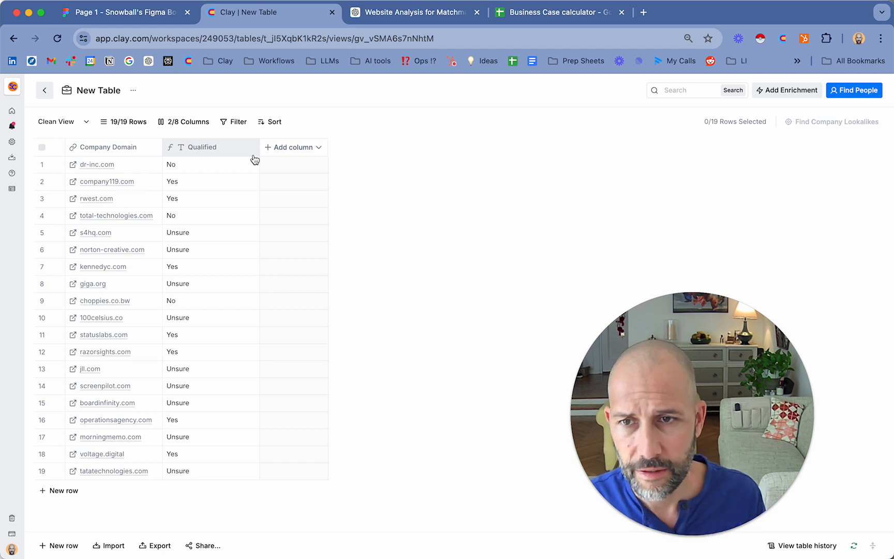
Switch the table from the Clean View to the Default View to review all match columns
click(86, 122)
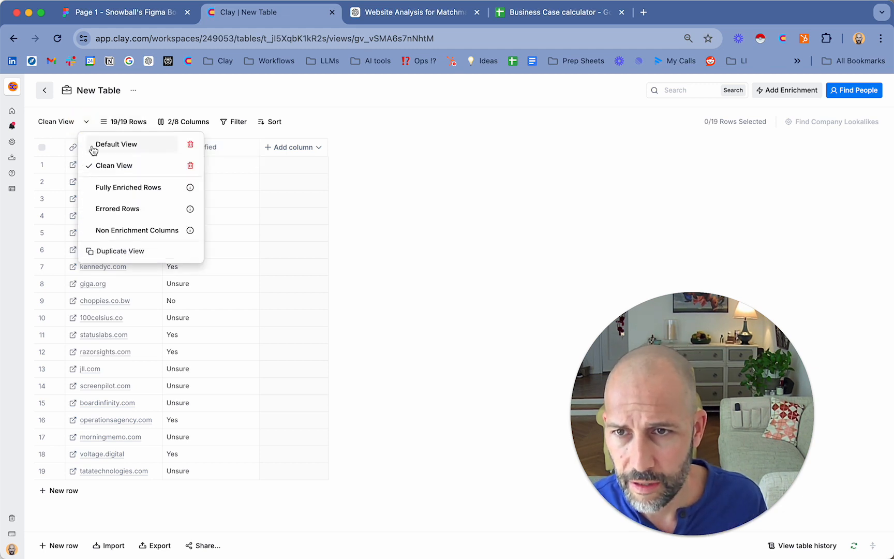
click(93, 146)
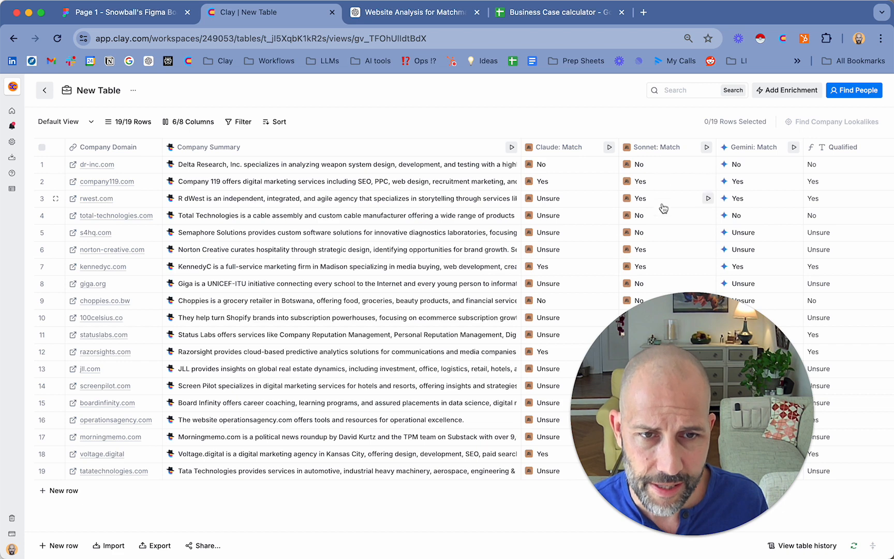
drag(703, 345, 151, 347)
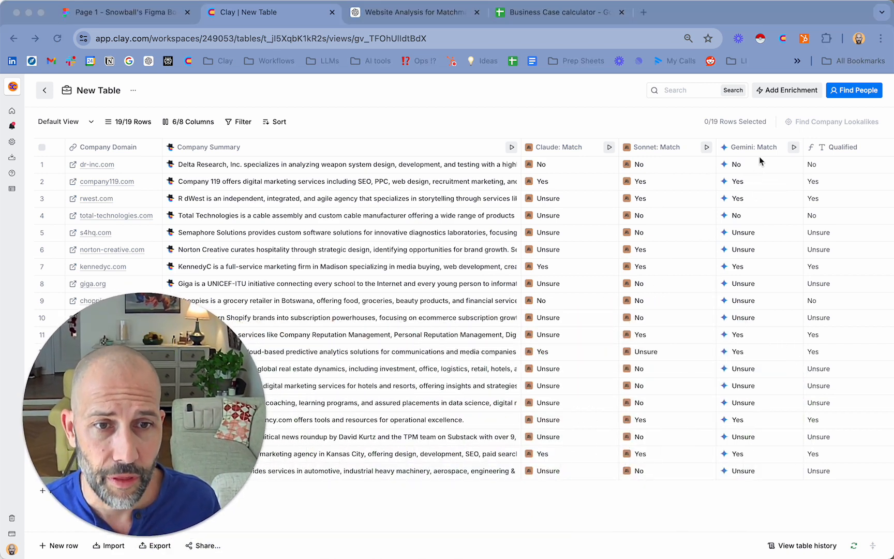
click(555, 108)
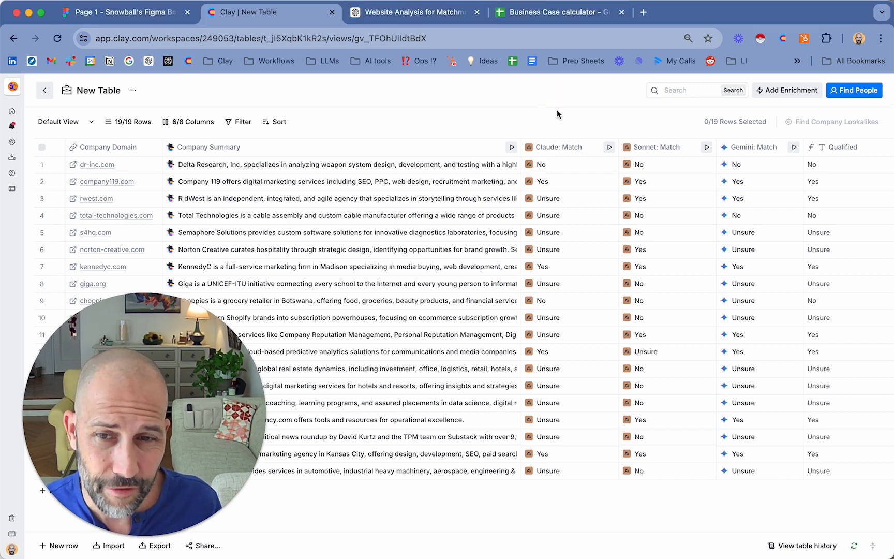
Reopen the duplicated view that shows only the Company Domain and Qualified columns
mouse_move(14, 290)
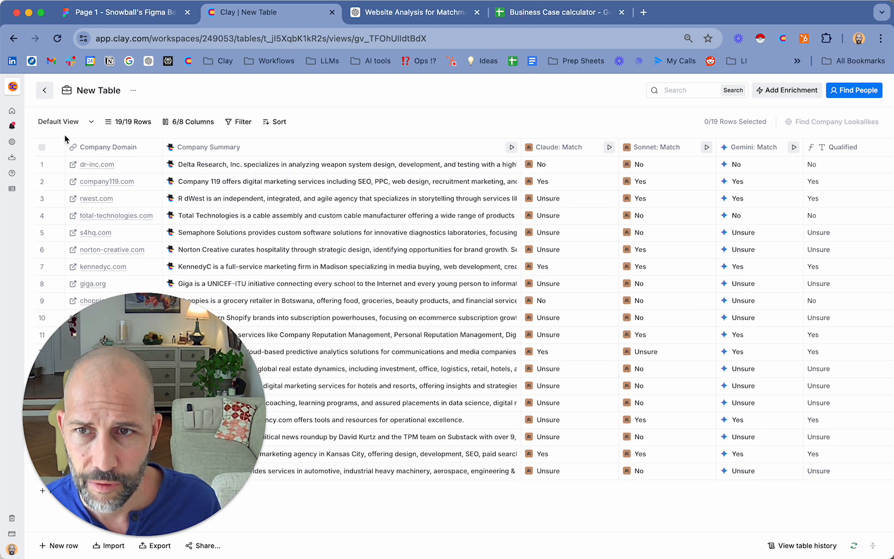
click(90, 124)
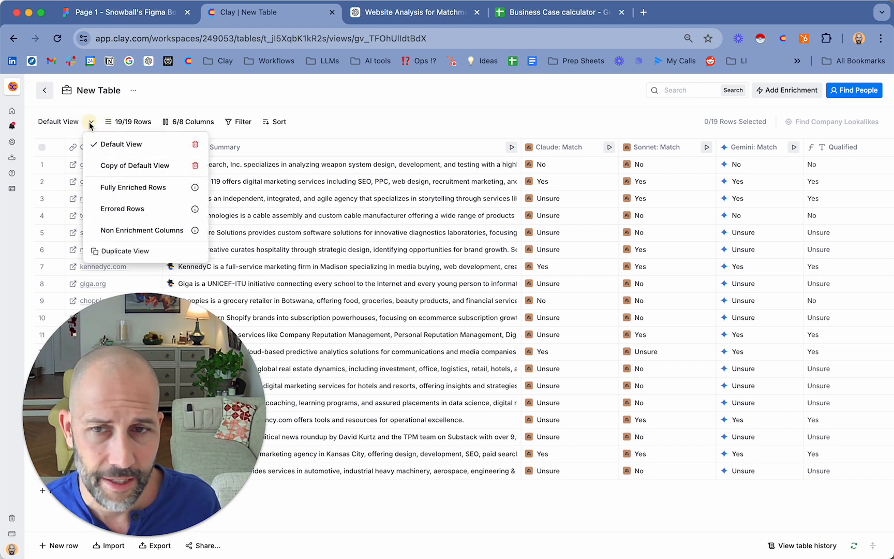
click(118, 170)
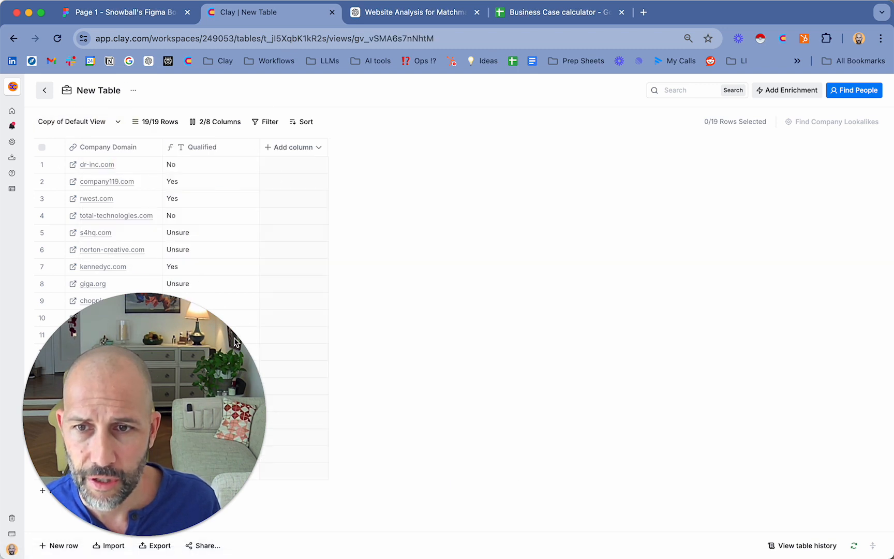
drag(231, 356, 796, 335)
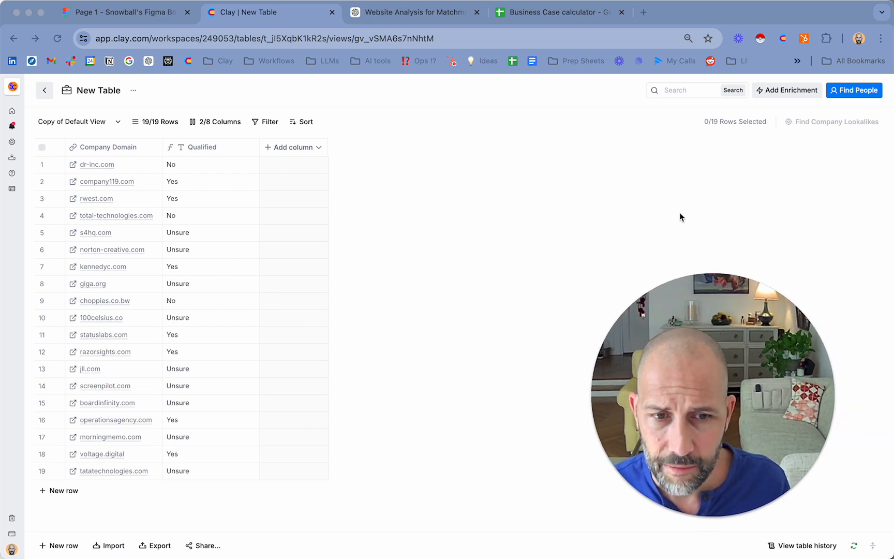
click(547, 212)
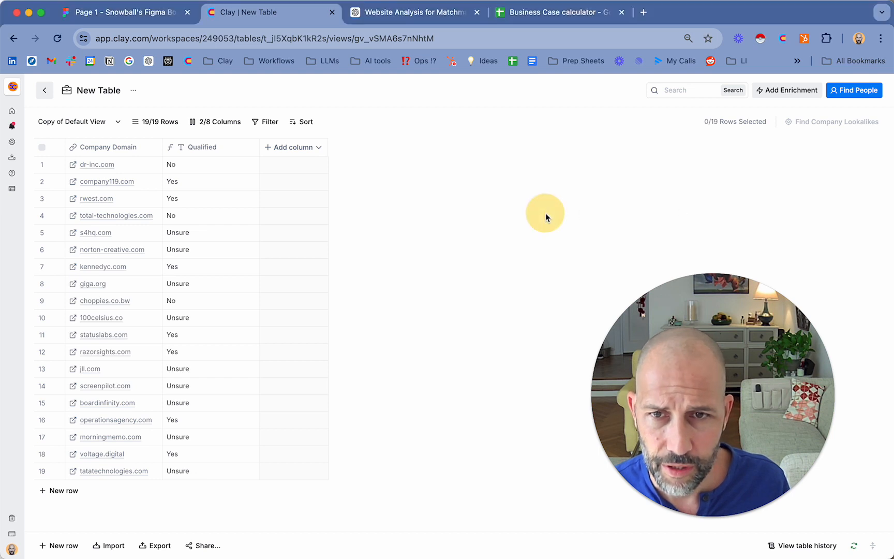
Return to the Default View to look over the summary and match columns again
click(117, 122)
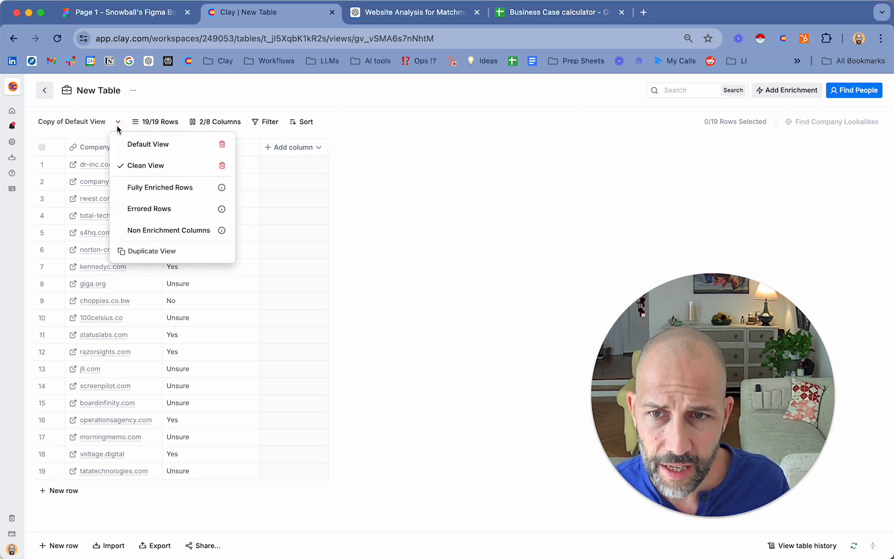
click(143, 145)
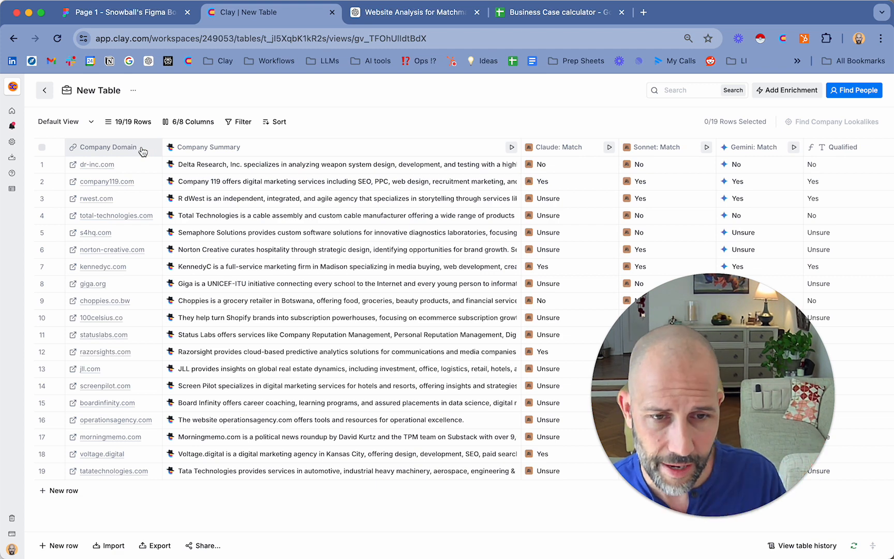
drag(701, 305, 139, 326)
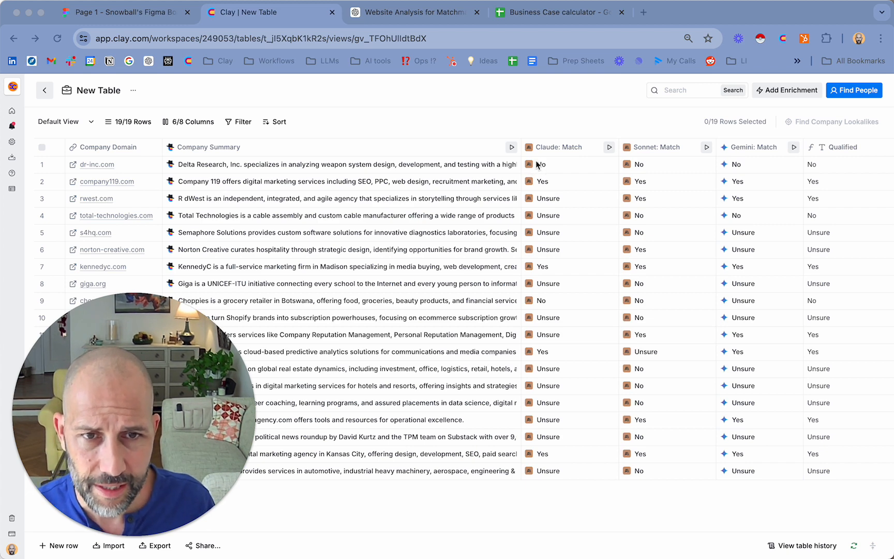
click(530, 116)
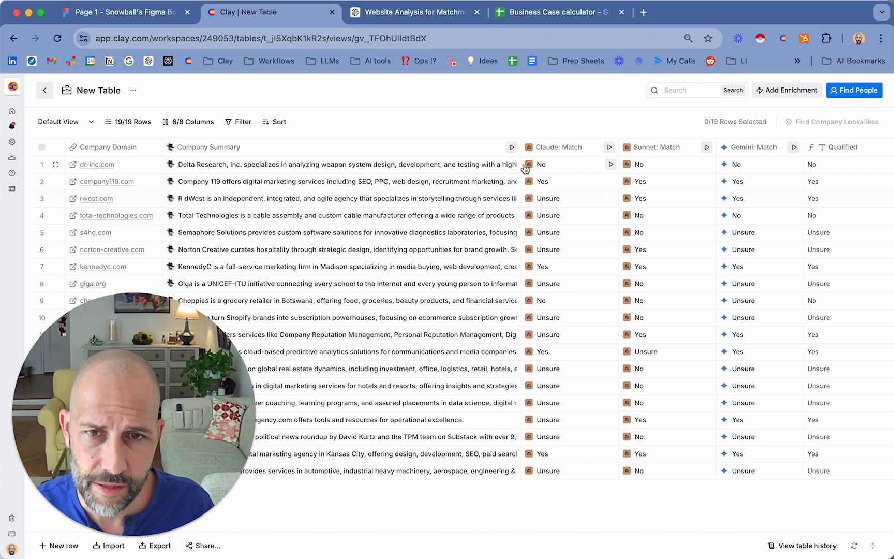
Inspect the Company Summary cell details for dr-inc.com and company119.com, closing each one after reading
click(375, 166)
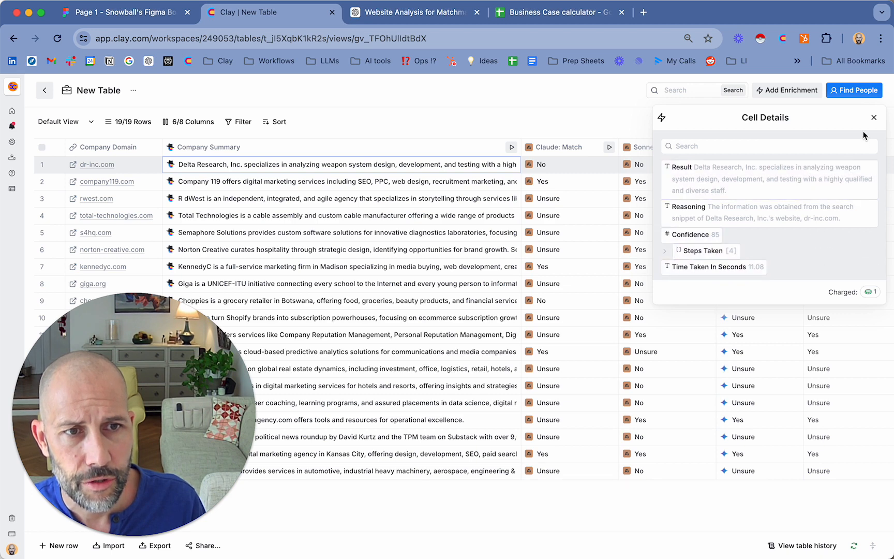
click(873, 117)
click(443, 187)
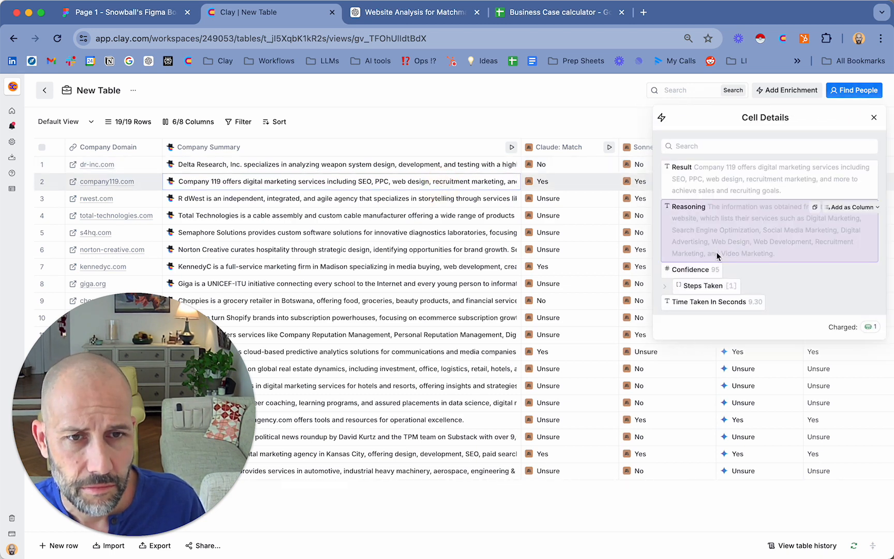
click(874, 119)
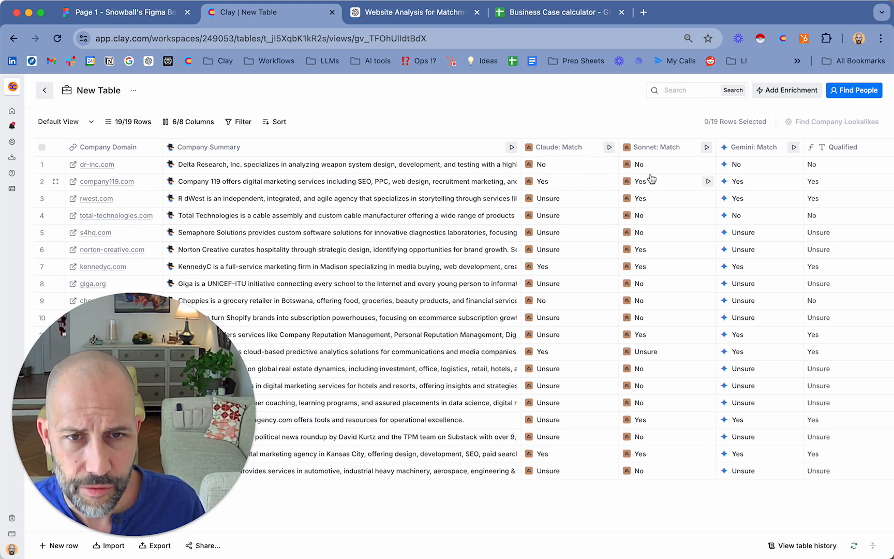
Look at the token details of the Claude: Match result for dr-inc.com, and switch to the Business Case calculator spreadsheet
click(572, 170)
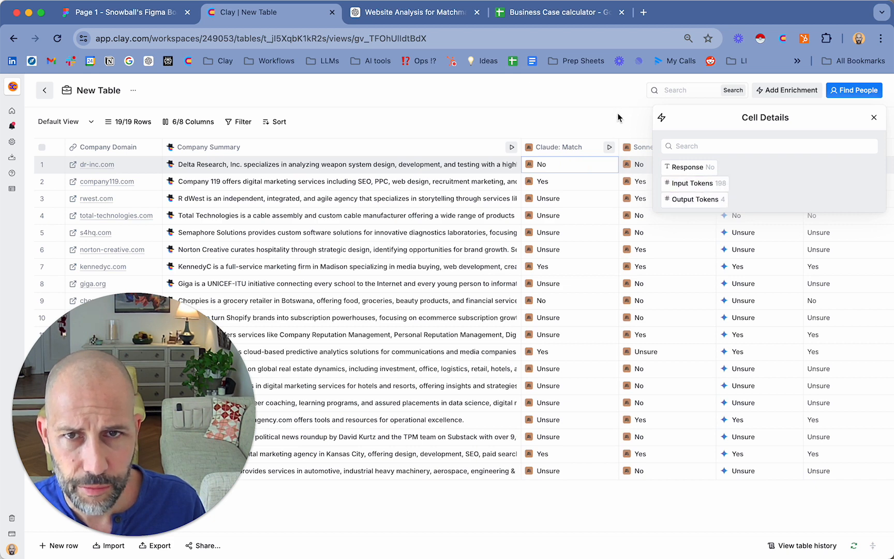
click(570, 17)
drag(570, 17, 430, 13)
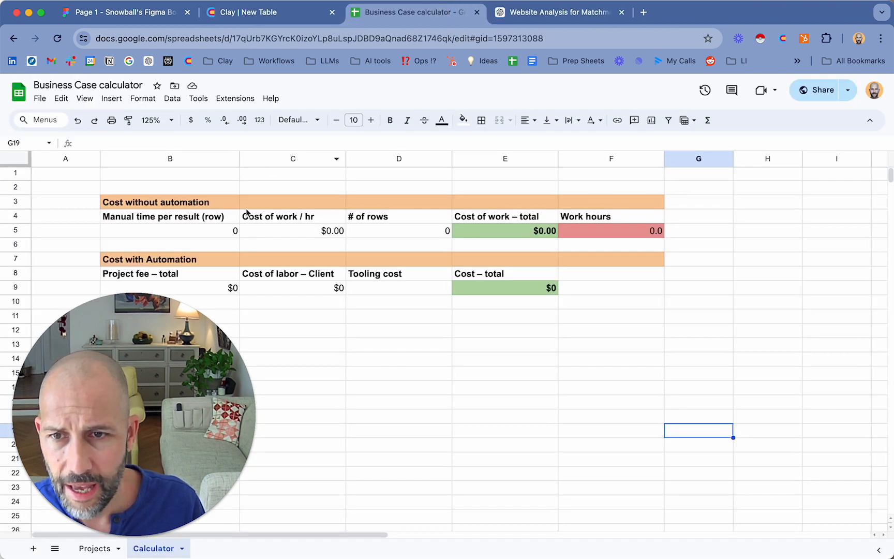
click(371, 39)
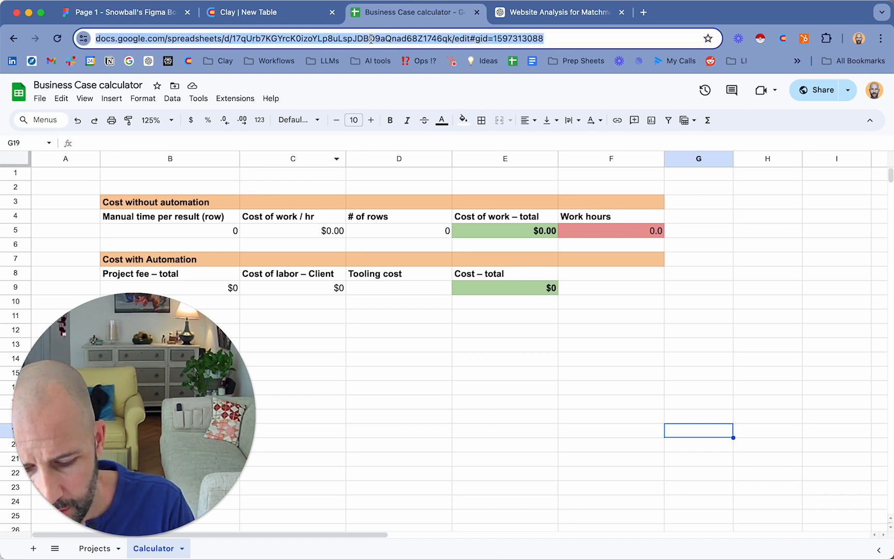
text(model)
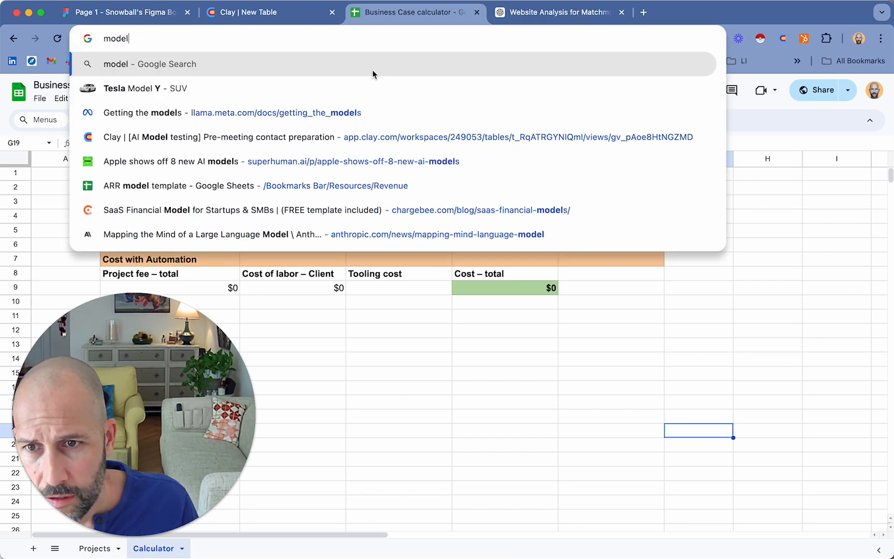
text( cost)
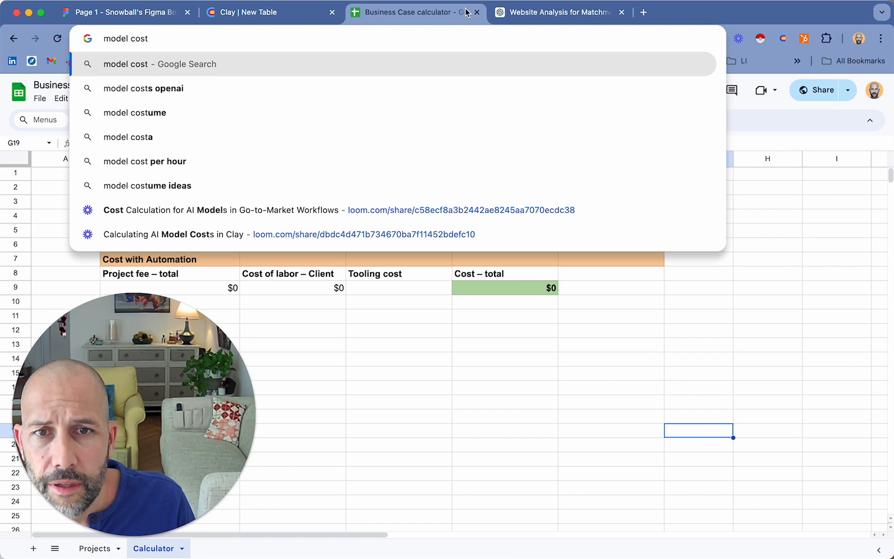
key(Escape)
Open the Claude cost calculator spreadsheet from the recent Drive files
click(40, 98)
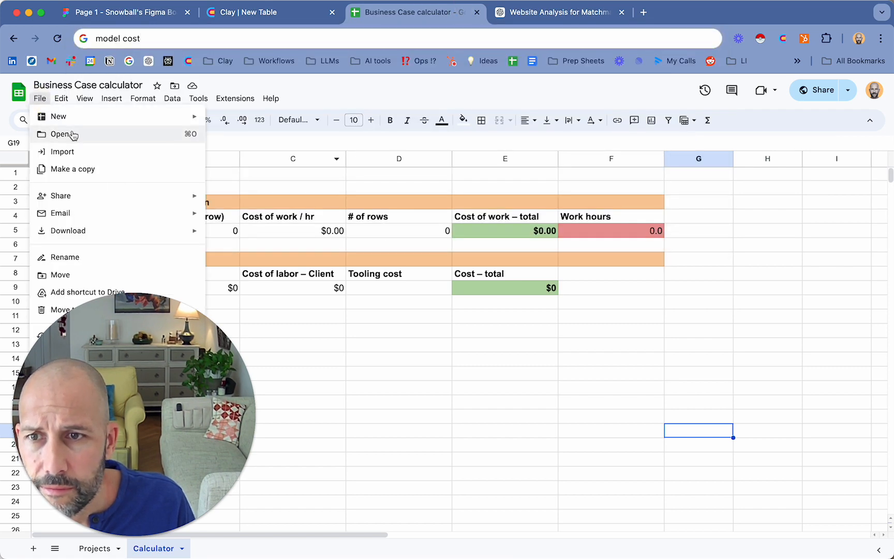
click(52, 132)
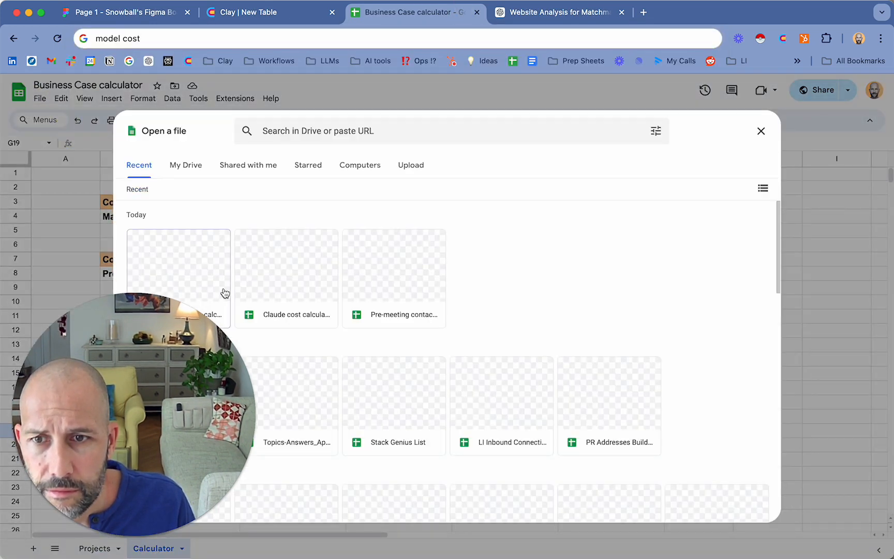
click(304, 273)
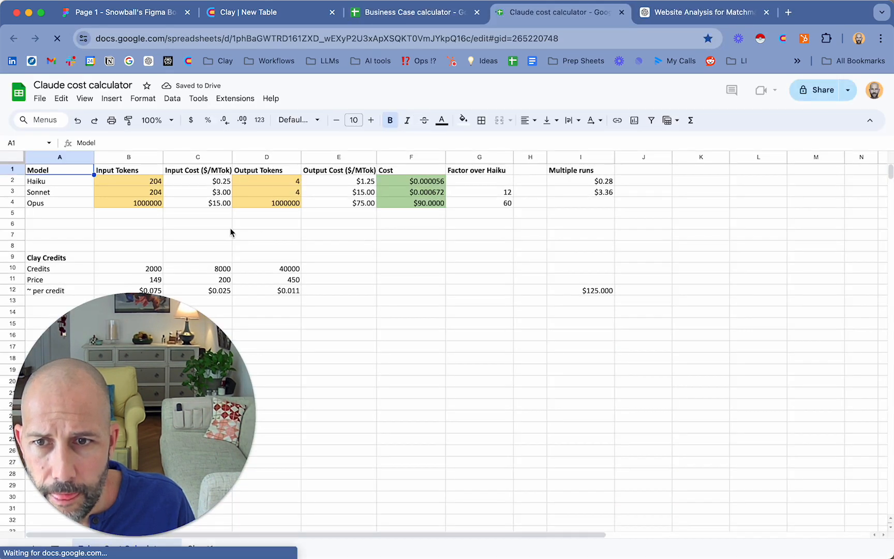
Set the sheet's zoom to 125% and enter 200 as the input tokens for Haiku
click(138, 182)
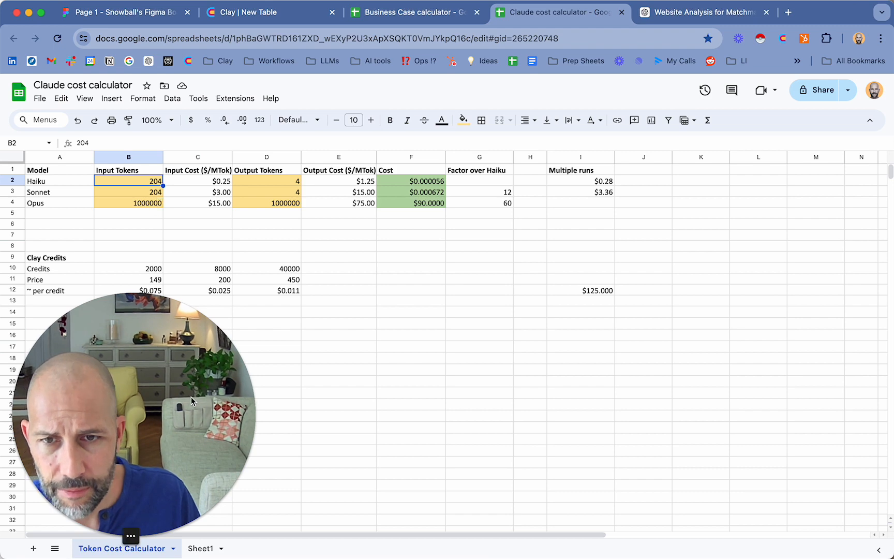
click(171, 120)
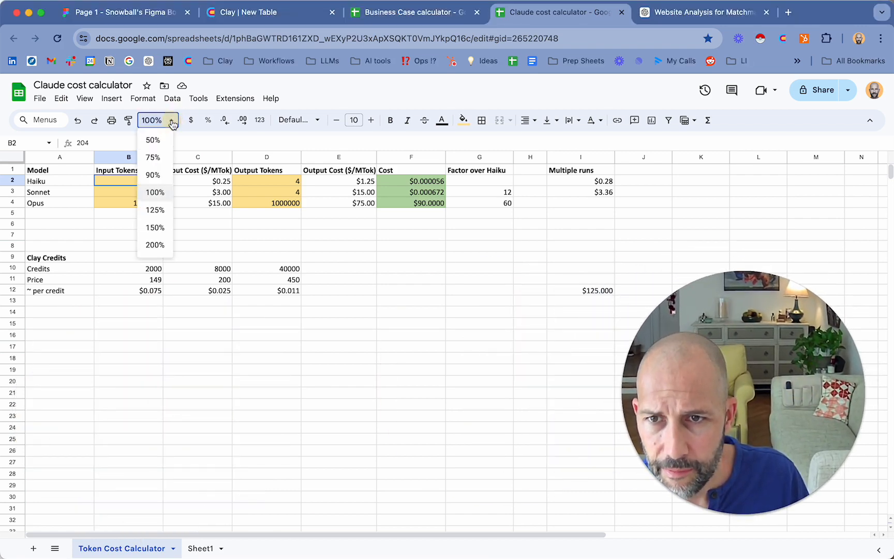
click(164, 215)
click(207, 255)
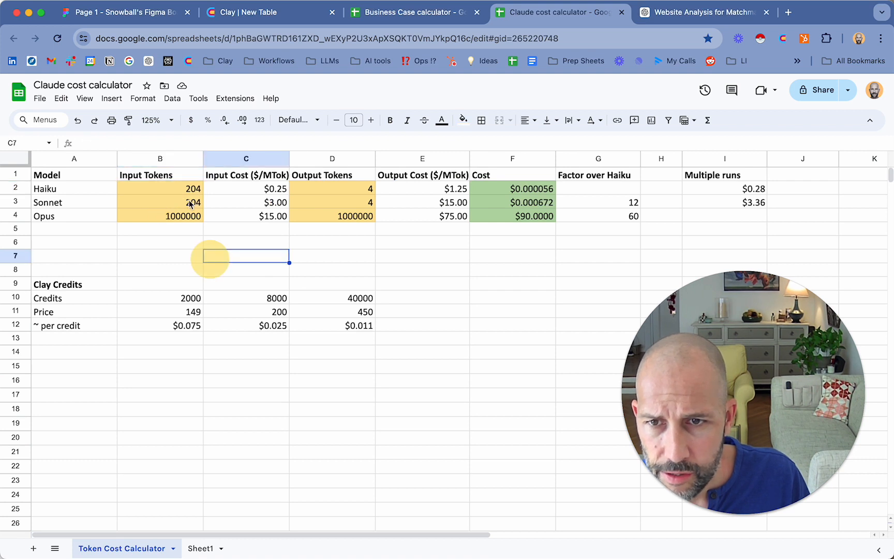
click(189, 189)
text(200)
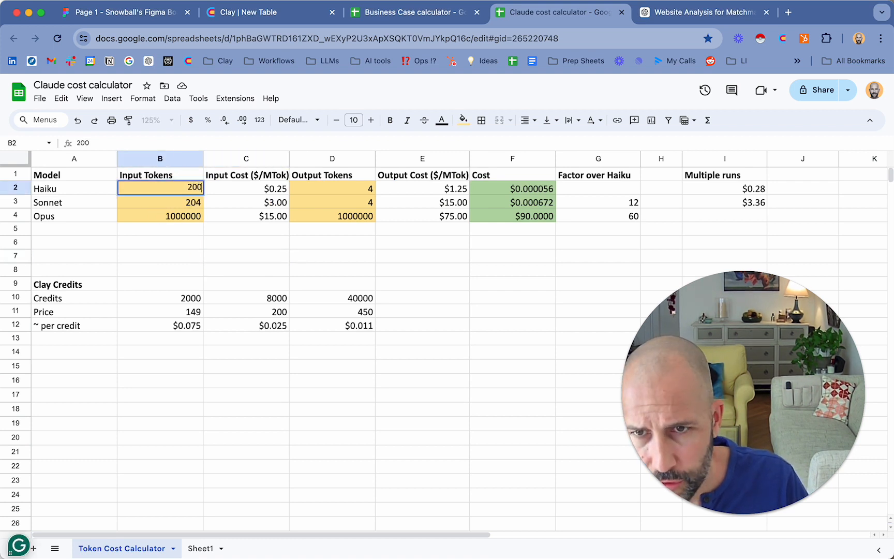
key(Tab)
key(Tab)
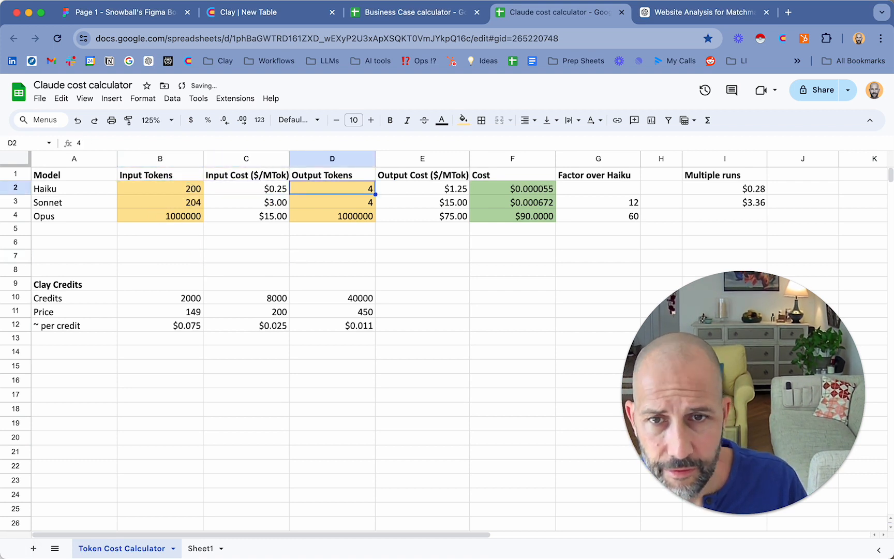
Close the Business Case calculator spreadsheet and go back to the Clay table's open cell details
click(378, 10)
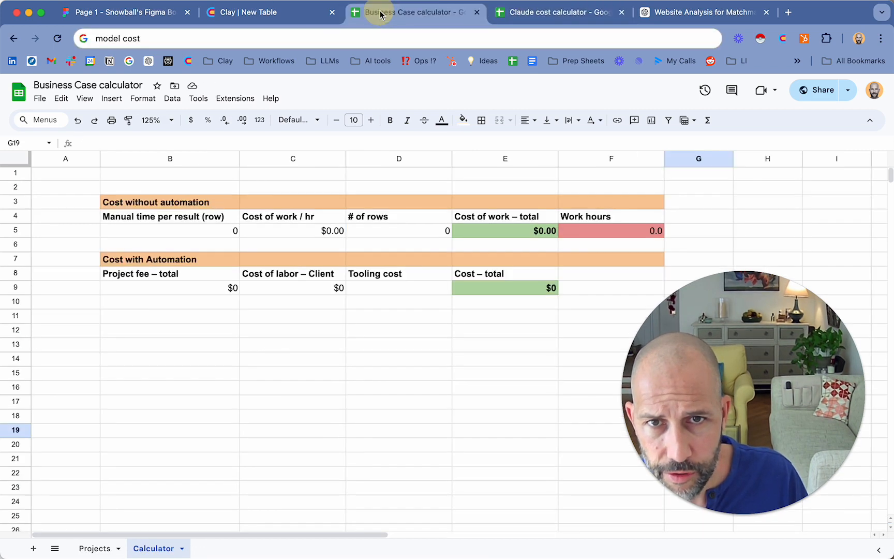
key(super+w)
click(289, 14)
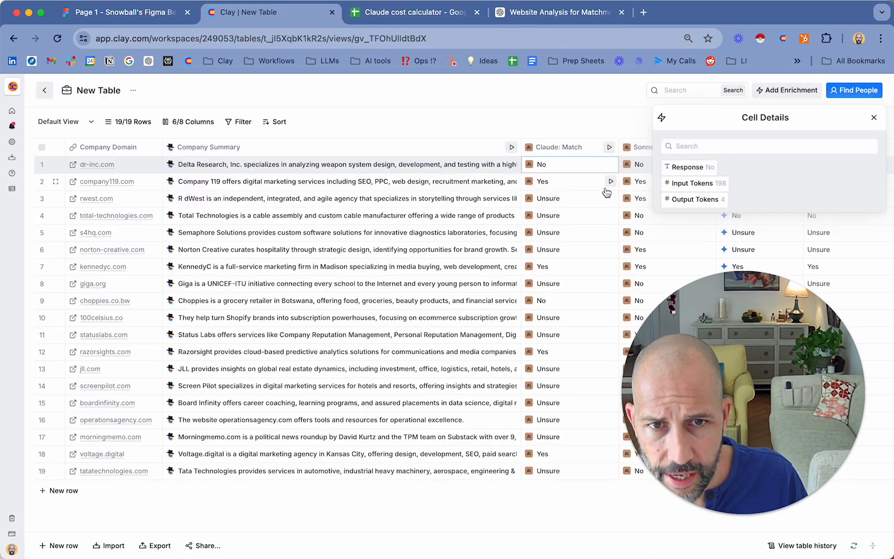
Inspect Haiku's Cost and Multiple runs cells in the Claude cost calculator to compare a single run with many
click(392, 20)
click(503, 192)
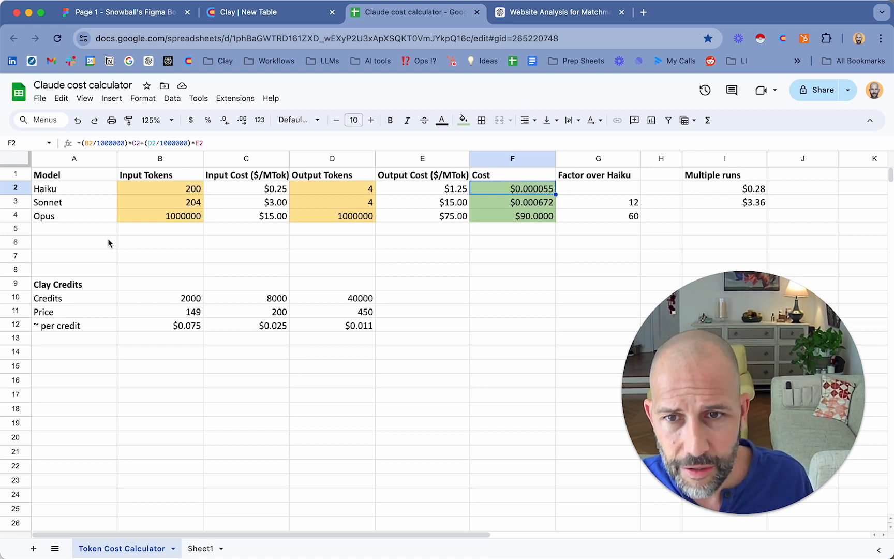
click(712, 191)
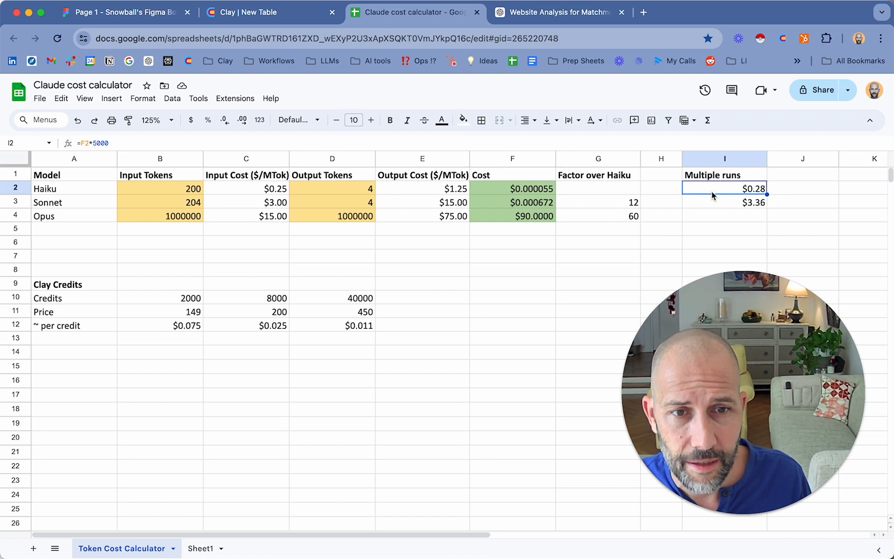
click(541, 190)
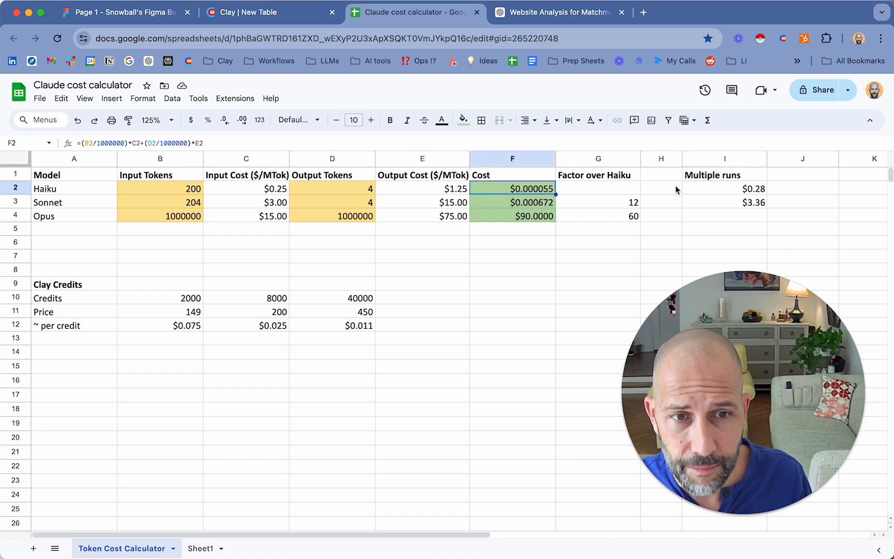
click(708, 190)
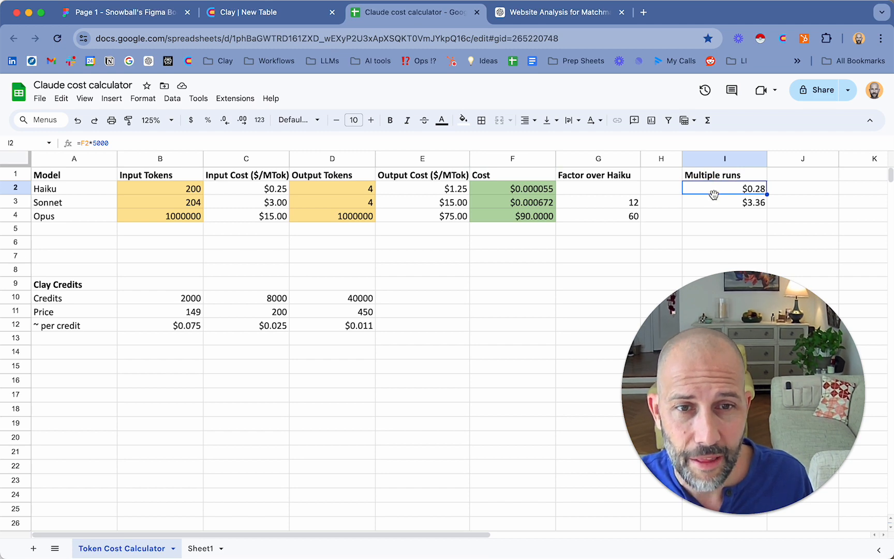
Return to the Clay table and close the cell details to look over all the match columns
click(286, 23)
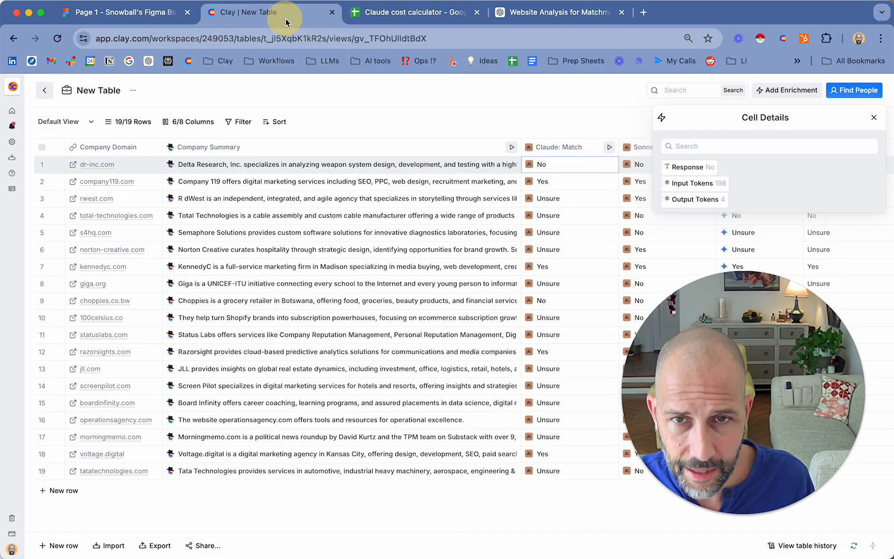
click(873, 118)
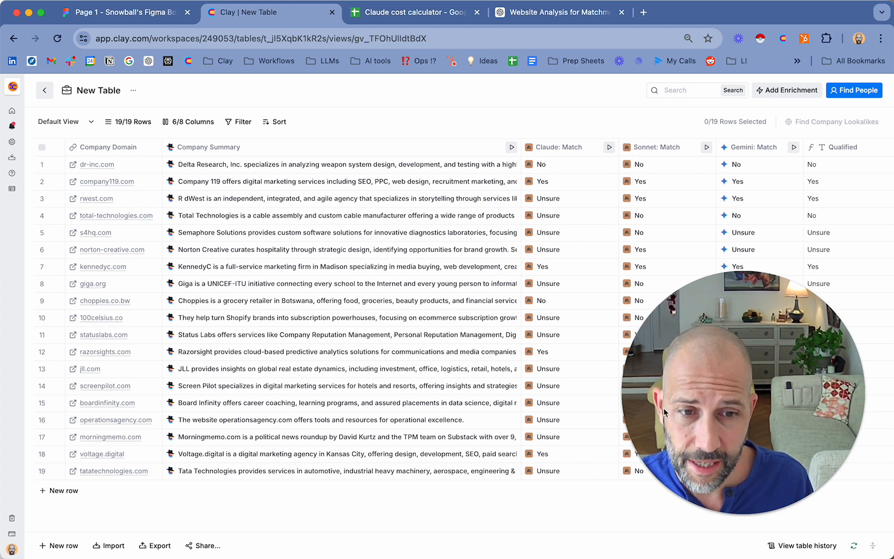
drag(713, 353, 126, 361)
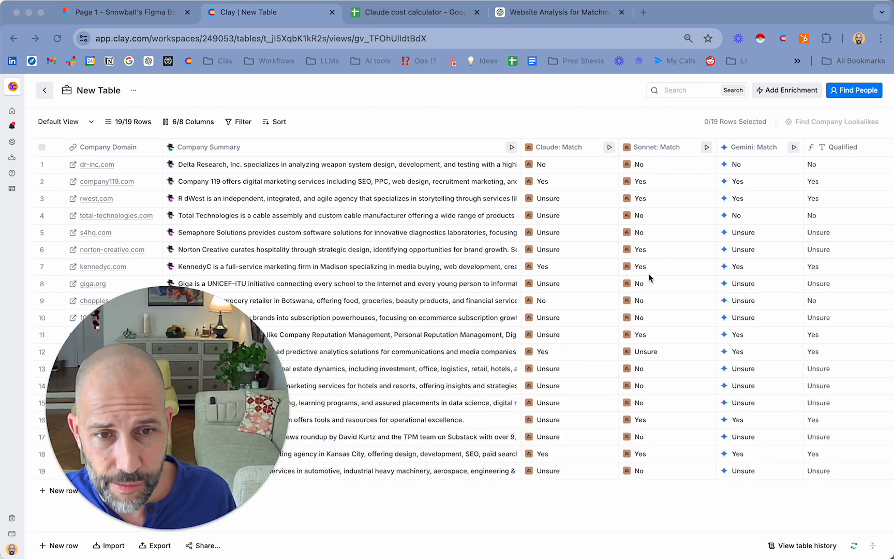
Set Sonnet's input tokens to 200 in the Claude cost calculator
key(ctrl+Tab)
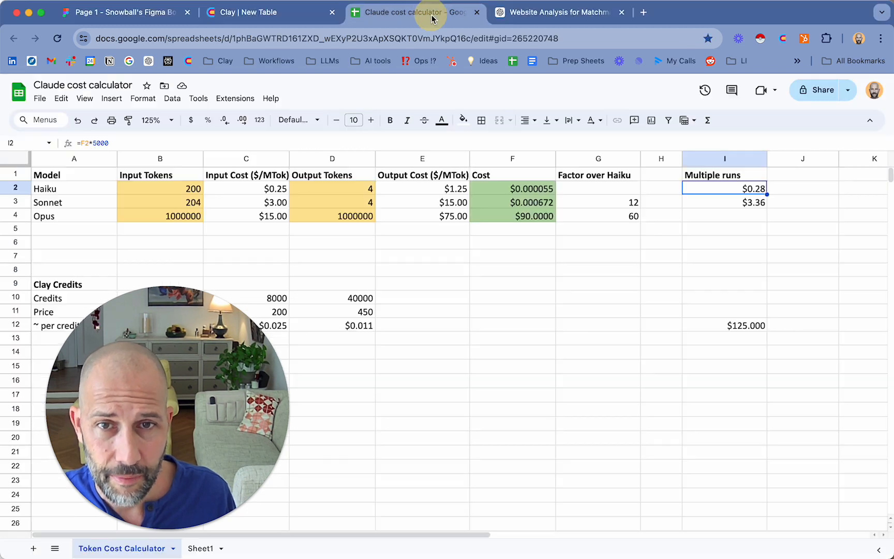
click(190, 207)
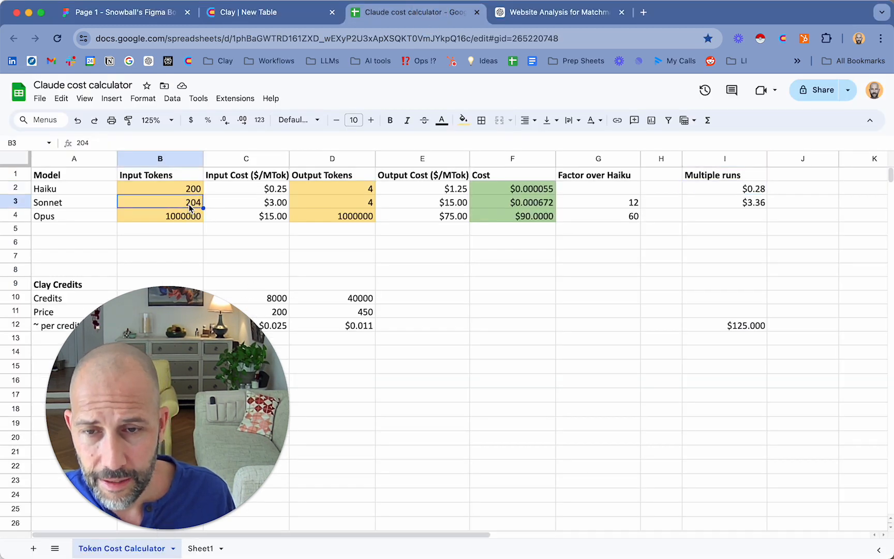
text(200)
key(Tab)
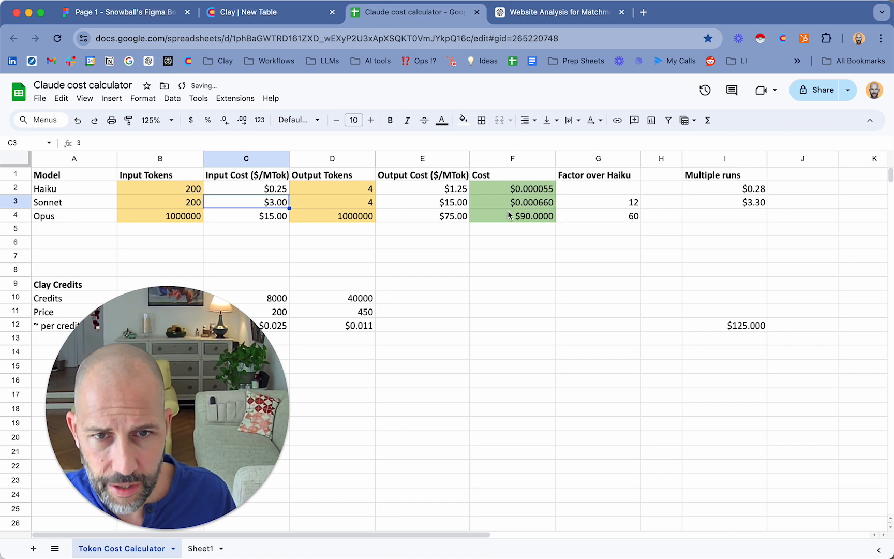
Inspect Sonnet's Cost and Multiple runs cells, looking back at the match columns in the Clay table in between
click(529, 204)
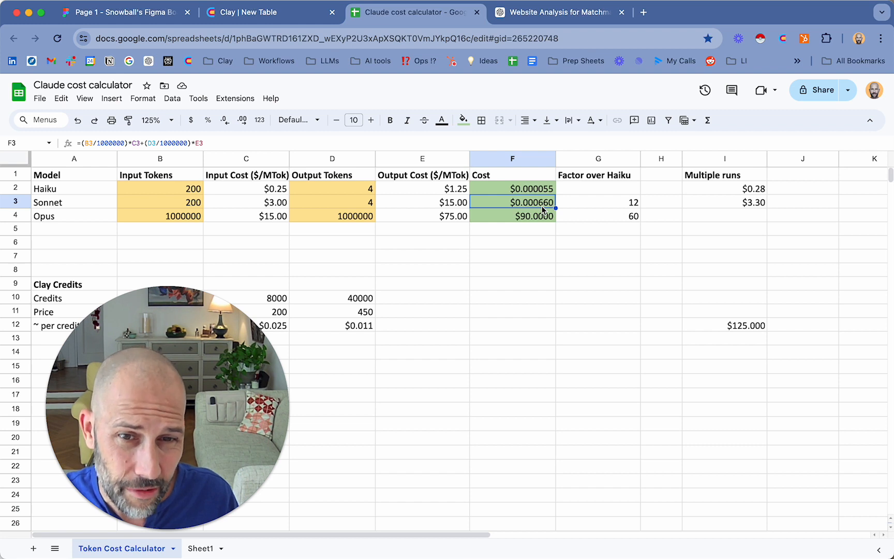
click(725, 204)
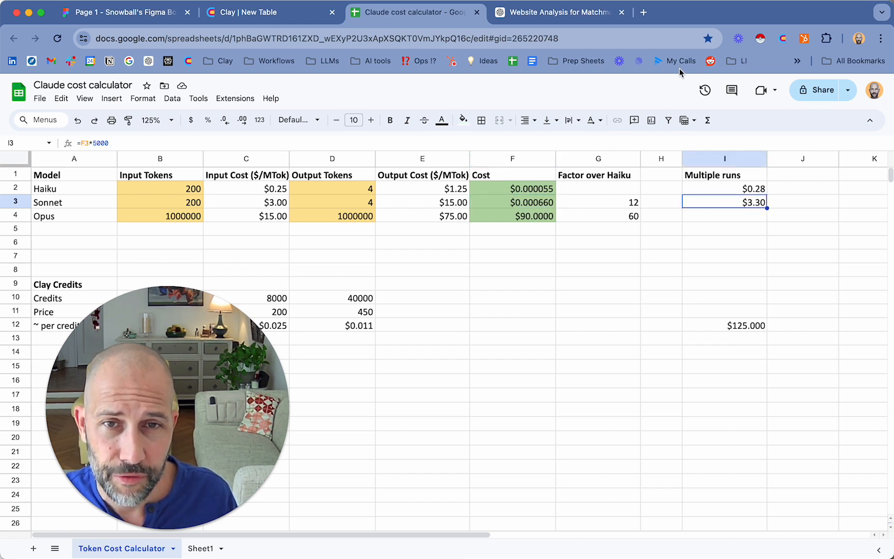
click(301, 20)
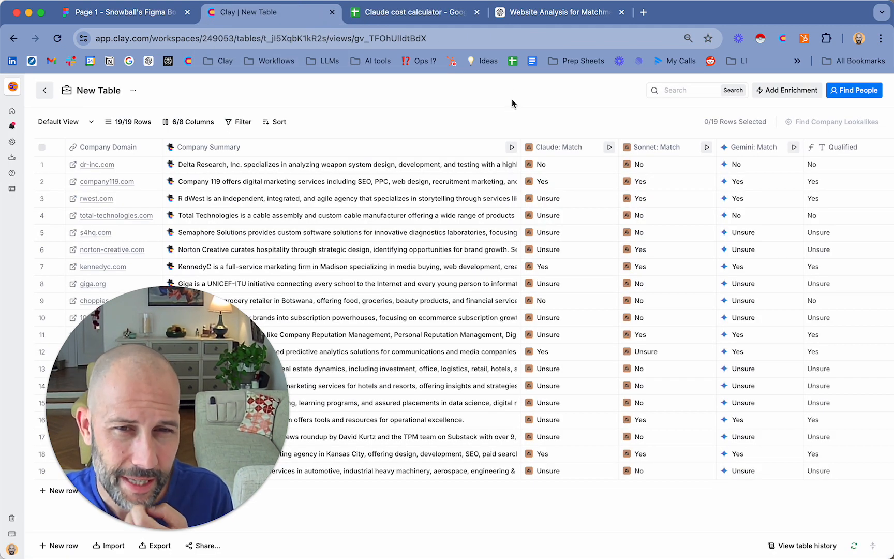
click(436, 17)
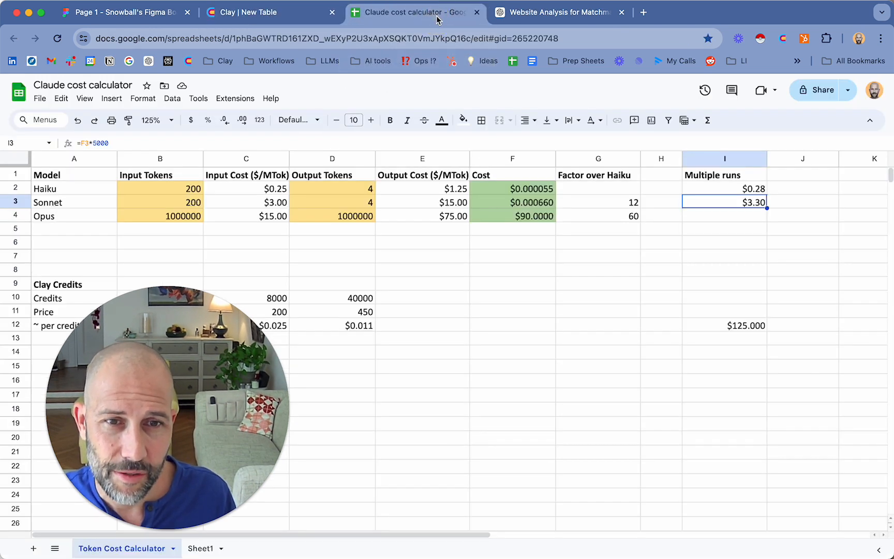
Switch to the Clay table and show its Clean View to review only the domains and Qualified verdicts
click(269, 12)
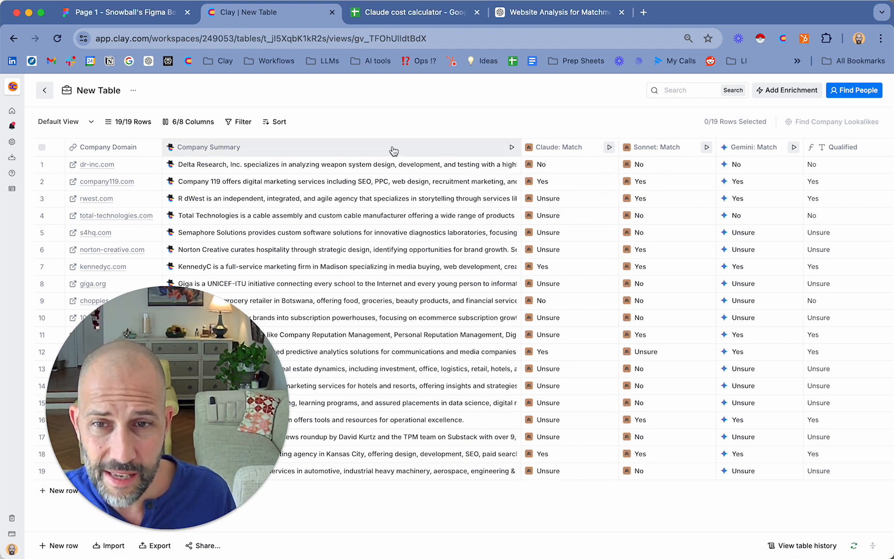
click(92, 123)
click(107, 166)
drag(114, 289, 703, 281)
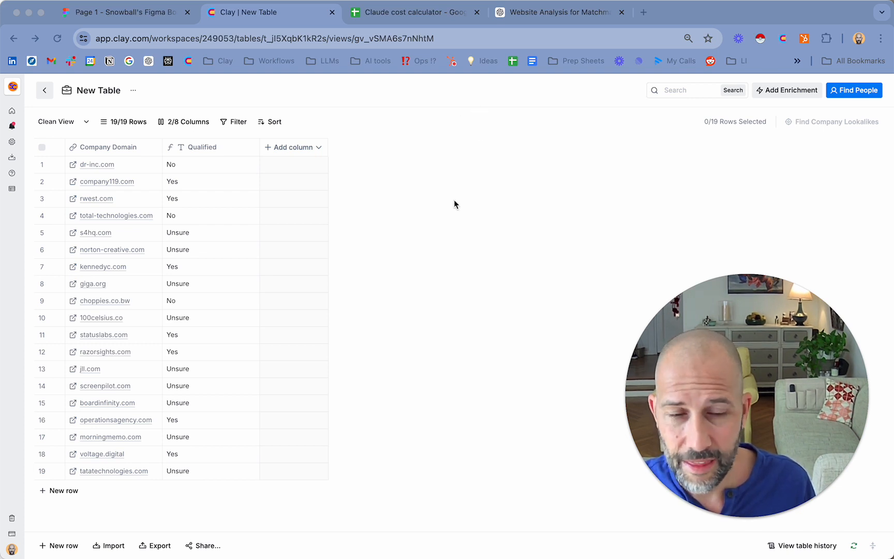
Switch the table back to the Default View to show the company summaries and every model's match column
click(379, 189)
click(85, 121)
click(110, 150)
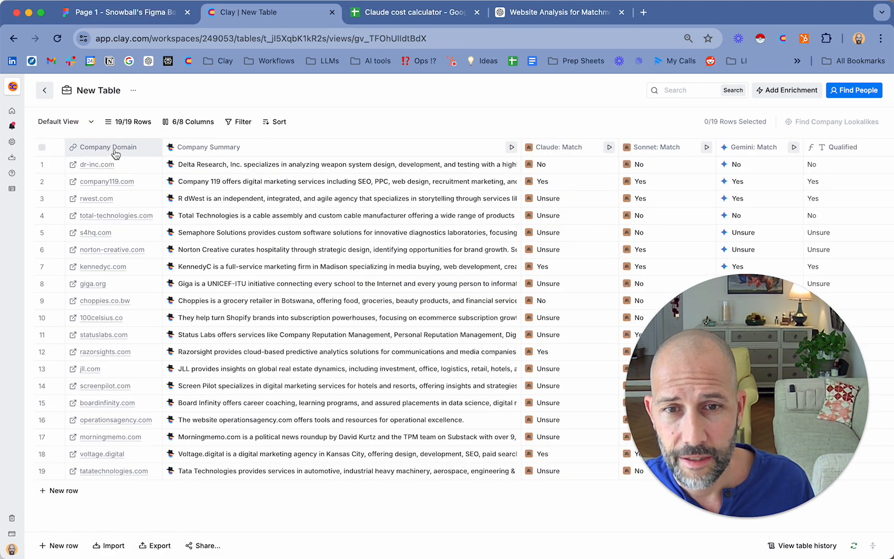